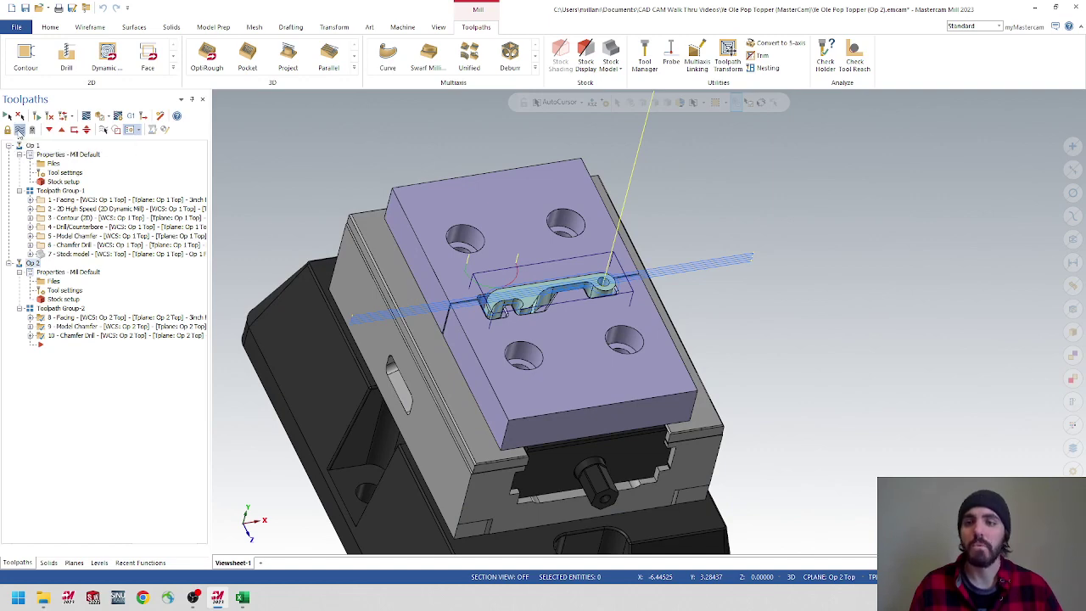
- Hide the displayed Op 2 toolpaths and add a default mill machine group to the part file
left_click(18, 132)
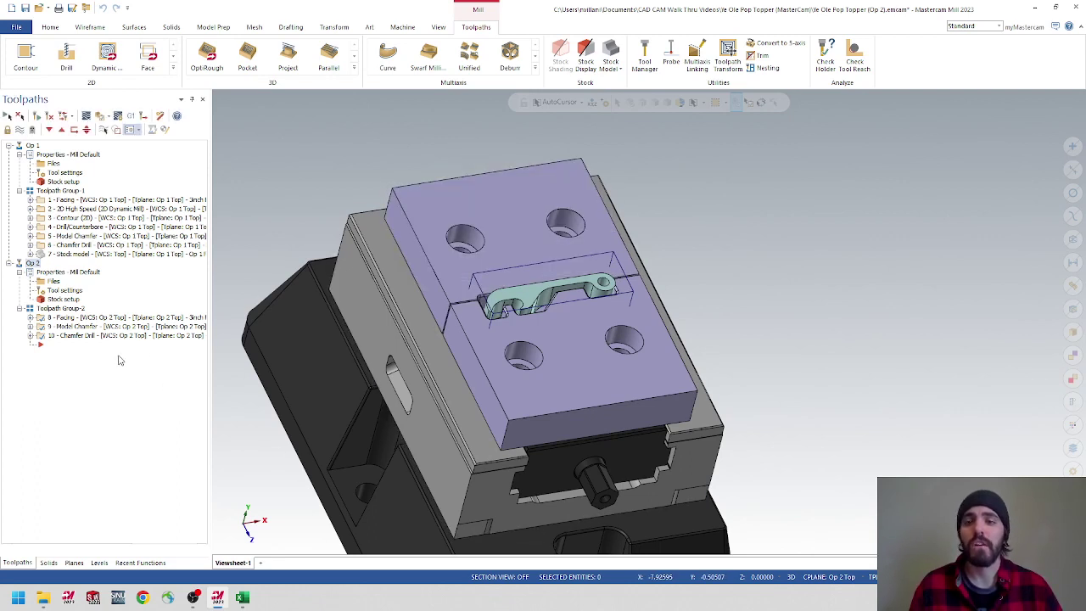
left_click(404, 29)
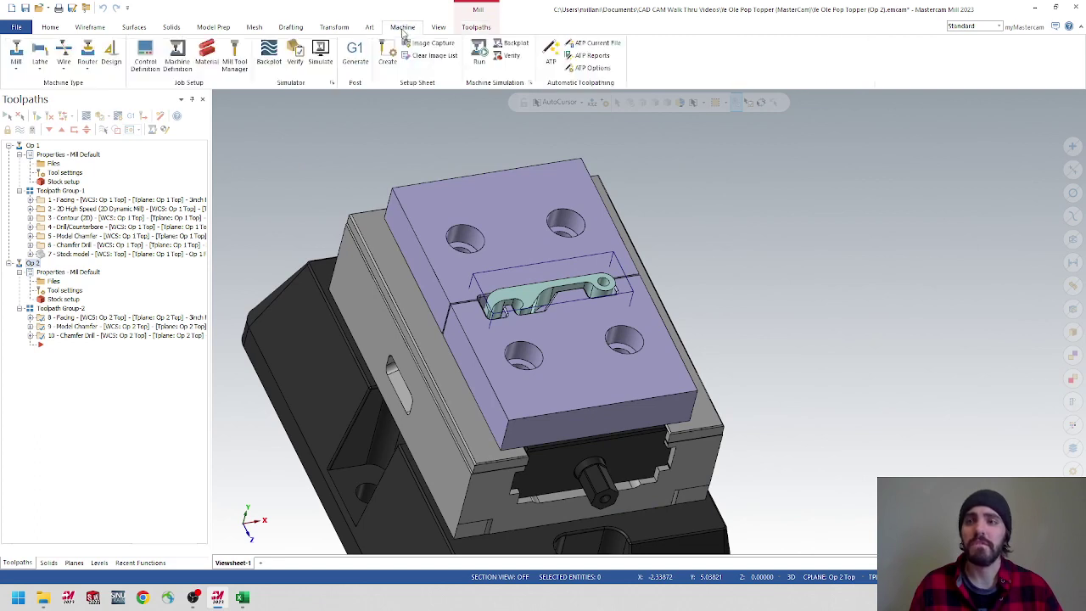
left_click(17, 62)
left_click(34, 83)
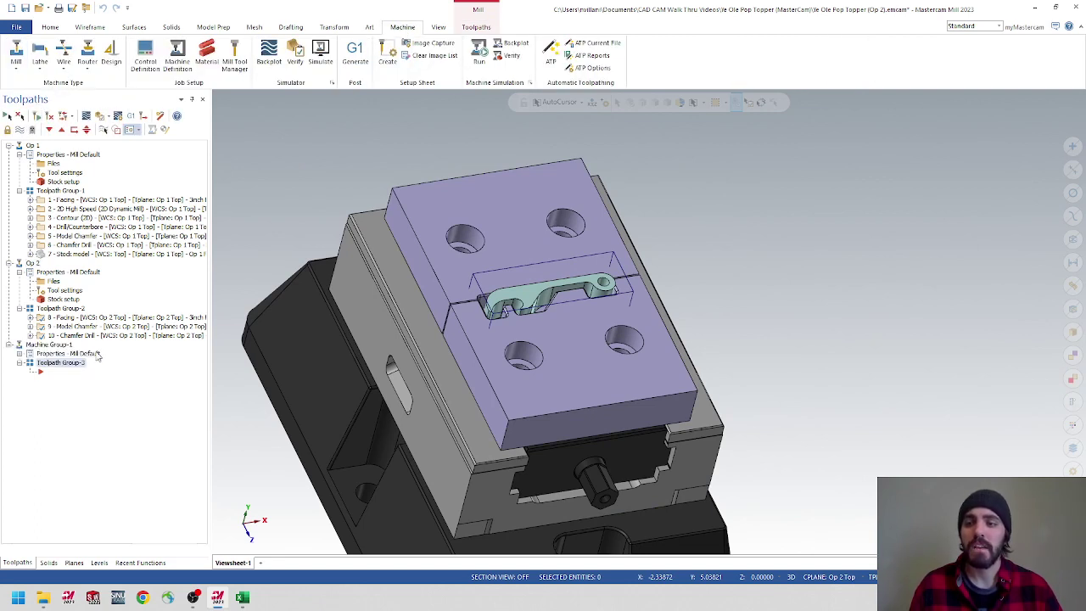
- Rename the newly added machine group as Soft Jaws
left_click(49, 345)
left_click(49, 346)
type("Soft Jaws")
key("Return")
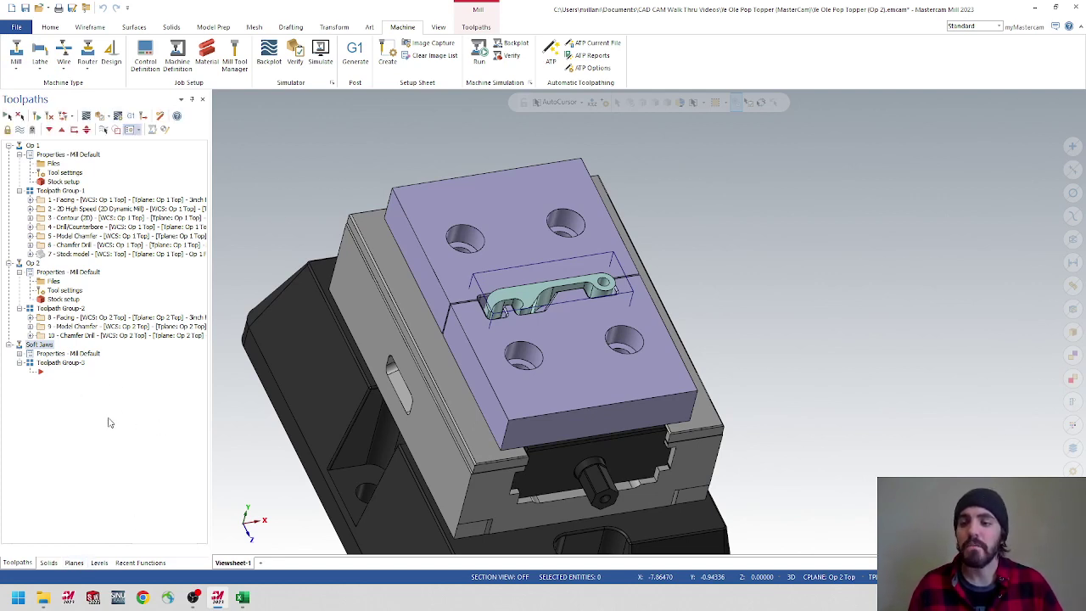
- Hide the Ye Ole Pop Topper and Wireframe levels, with Soft Jaw A - 1B set as the main level
left_click(100, 562)
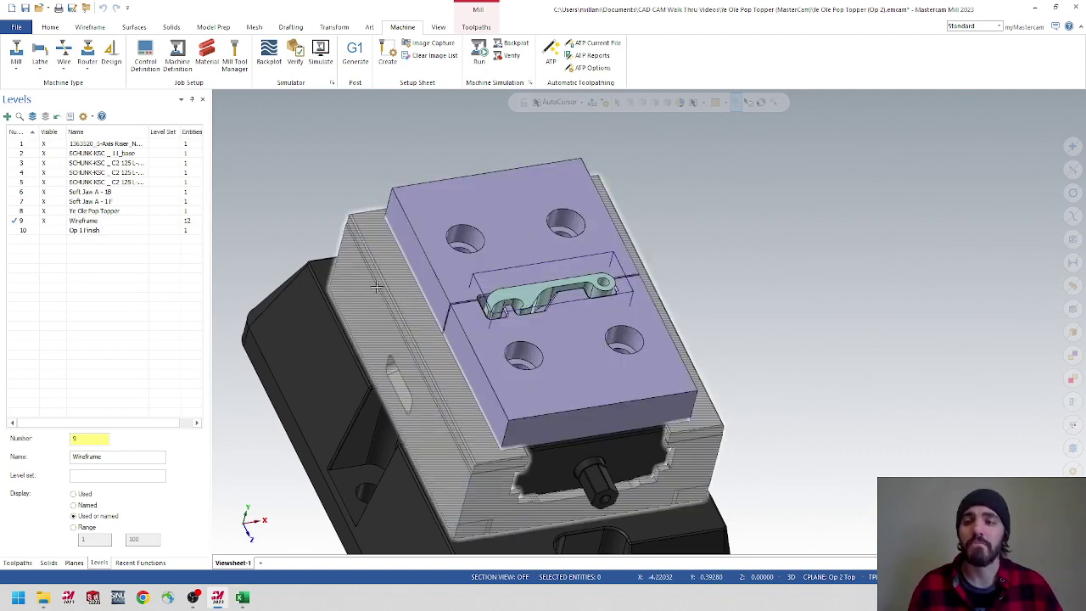
left_click(45, 211)
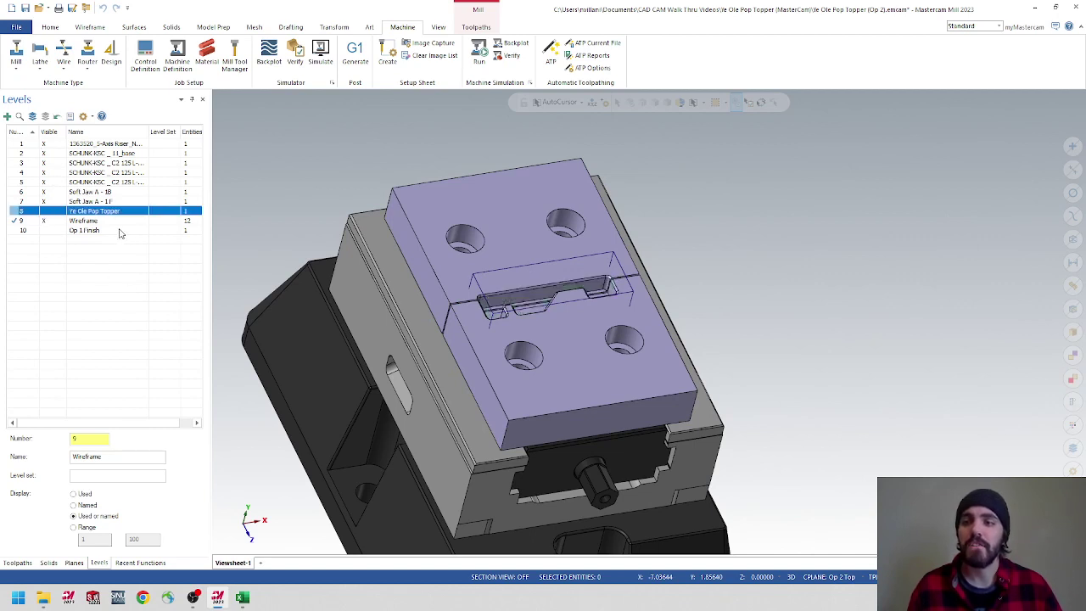
left_click(45, 221)
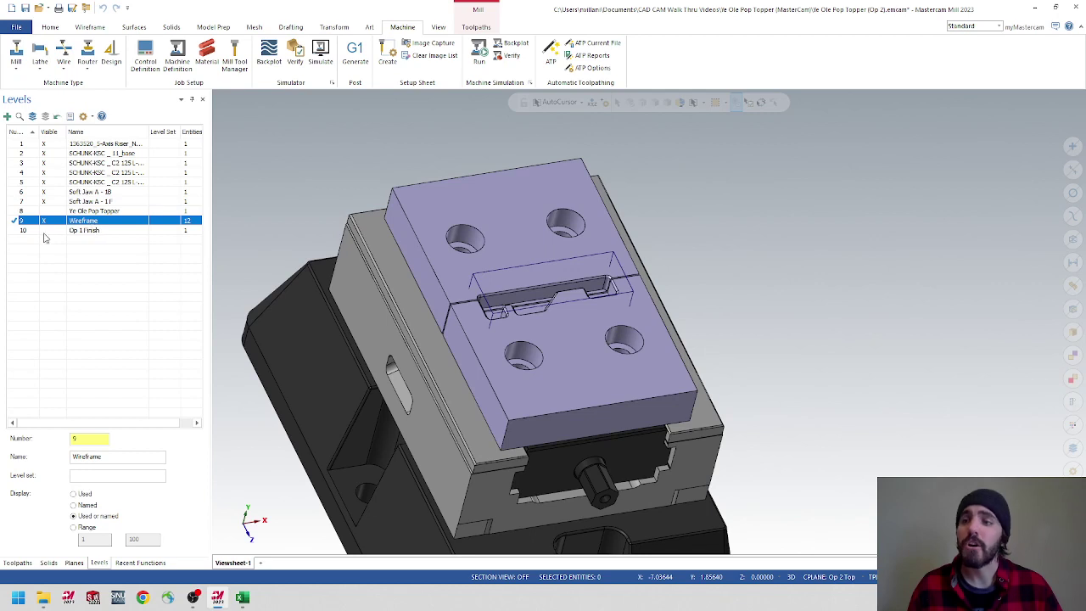
left_click(13, 193)
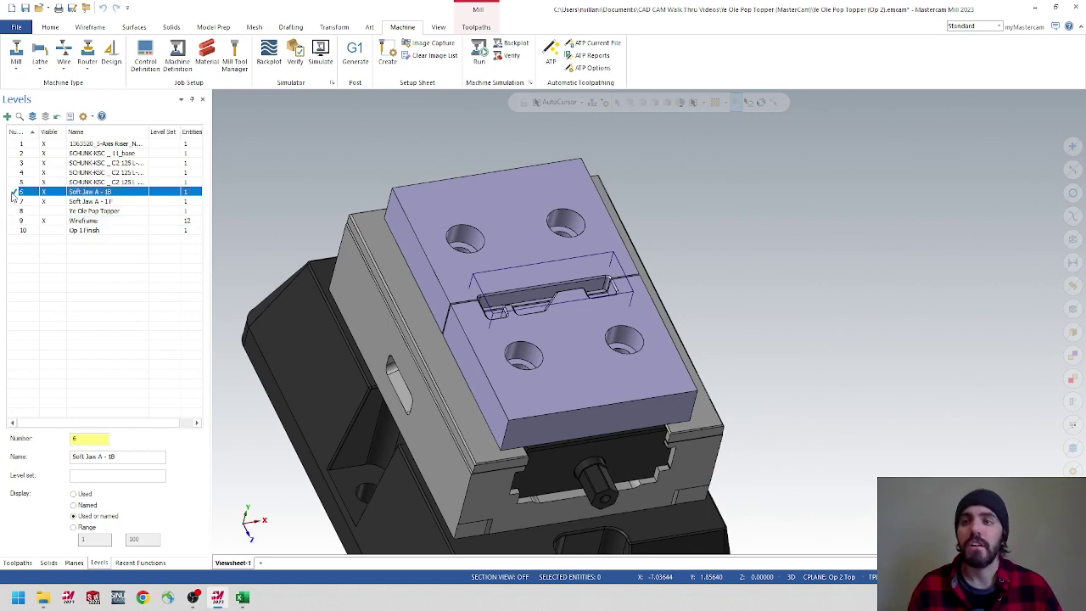
left_click(44, 221)
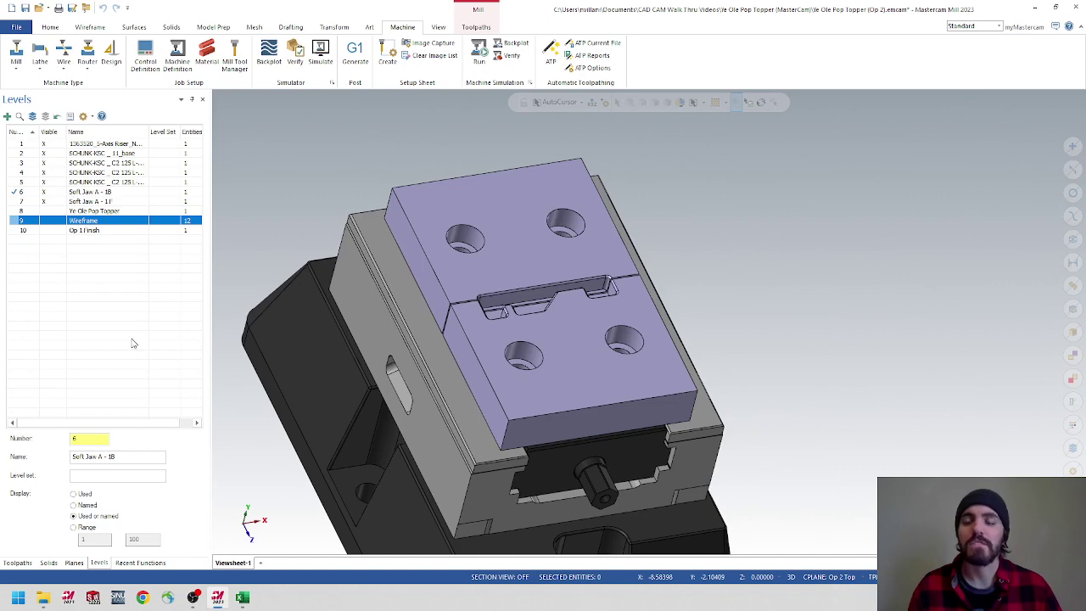
- Examine the part-shaped pocket across the two soft jaws, including its corners, walls and top edges
middle_click_drag(526, 255, 461, 287)
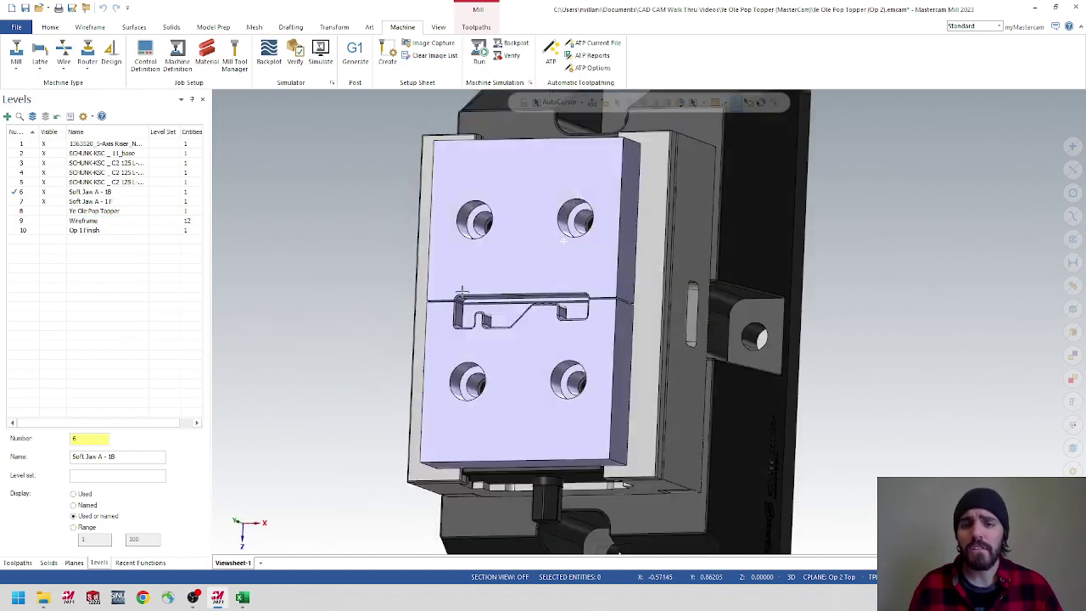
scroll(488, 325, "up", 2)
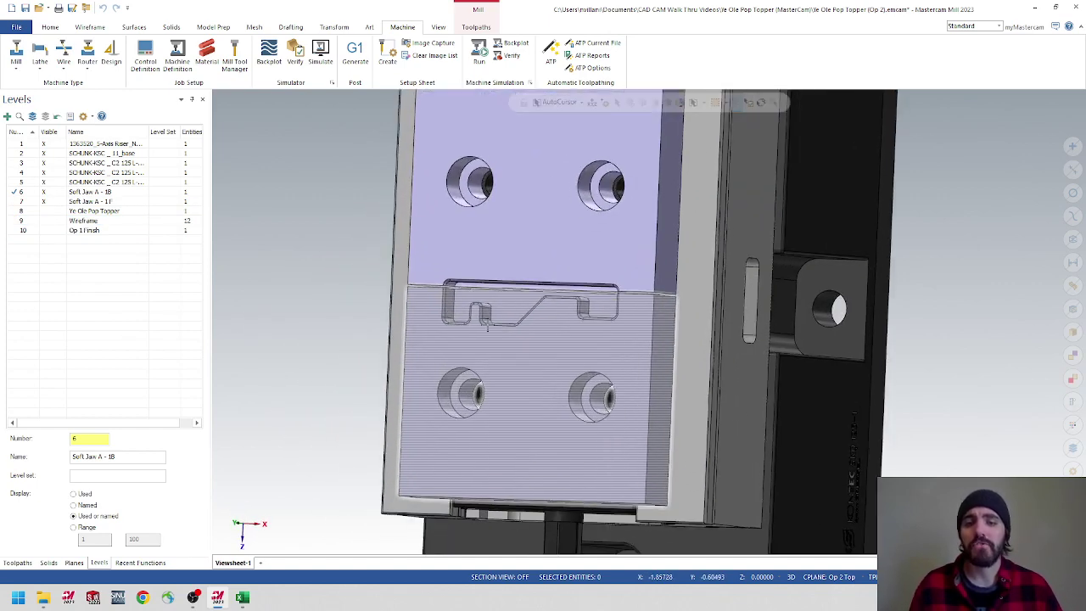
scroll(488, 324, "up", 3)
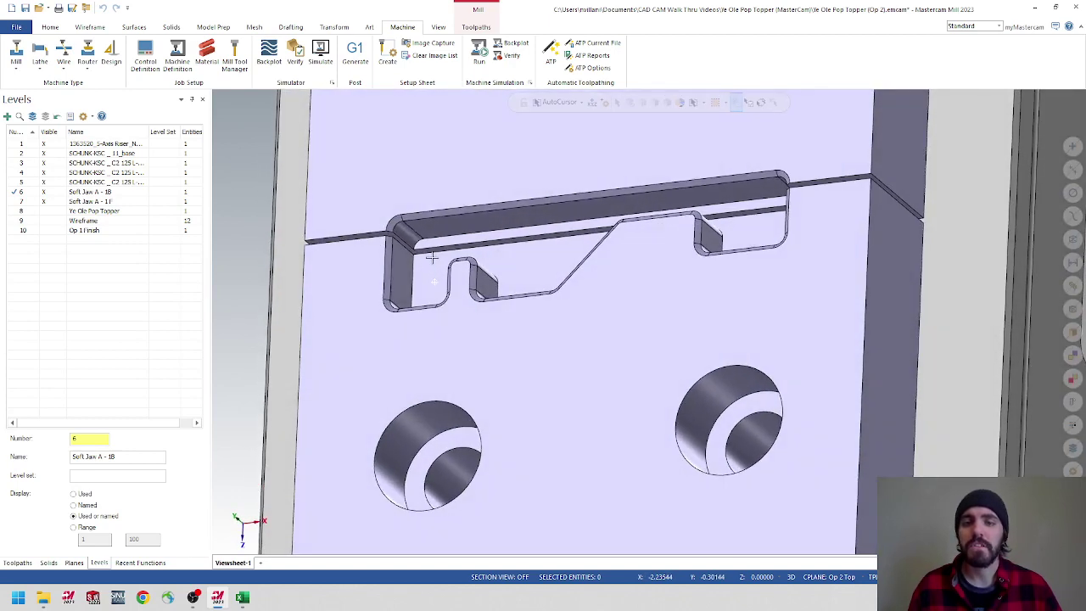
scroll(465, 271, "down", 2)
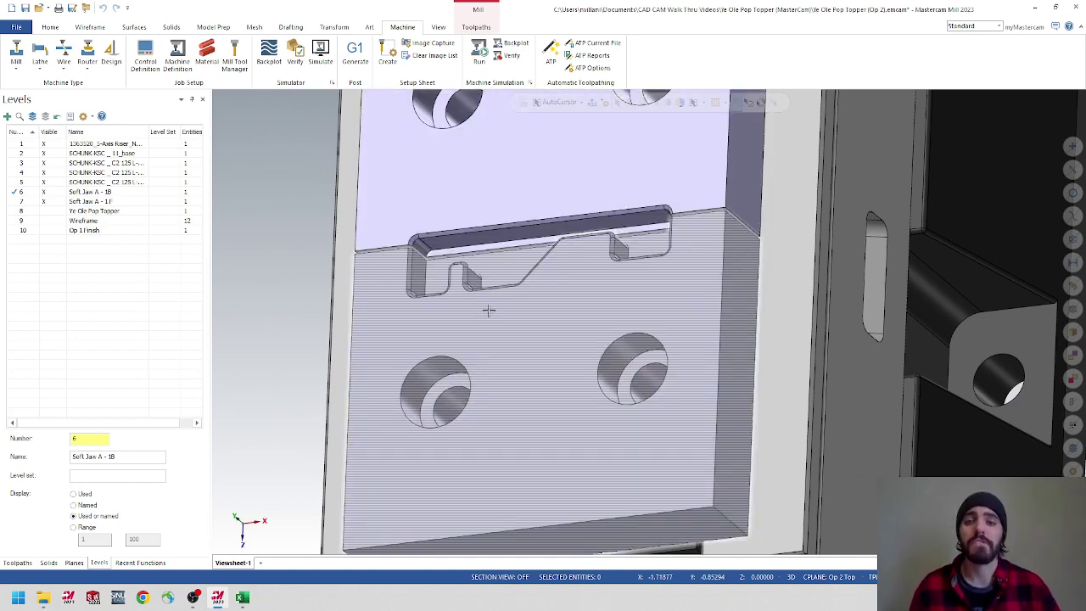
scroll(449, 310, "up", 3)
middle_click_drag(401, 230, 444, 244)
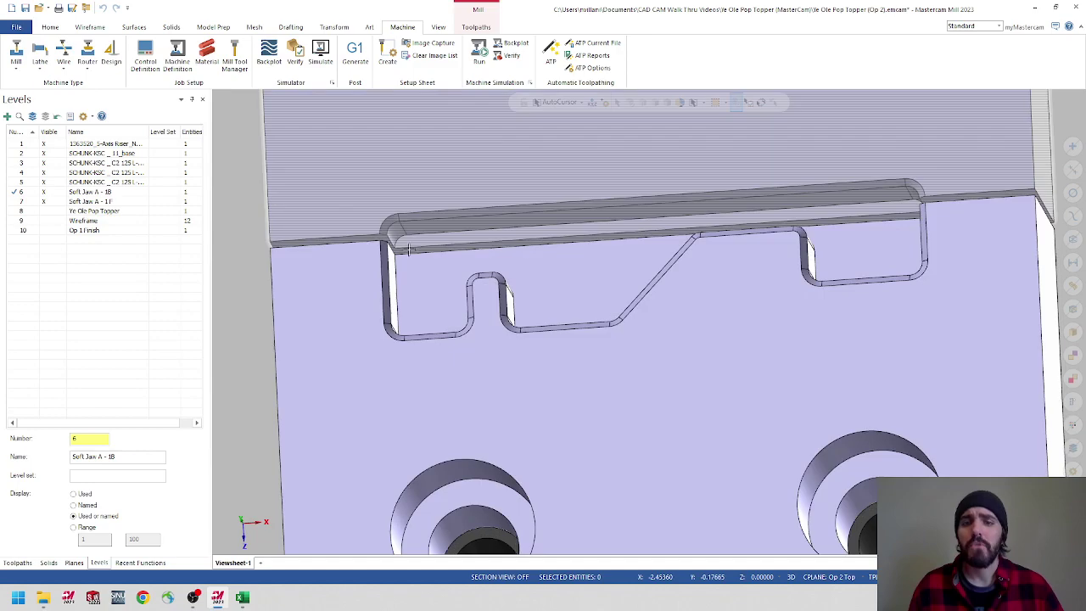
scroll(450, 248, "up", 3)
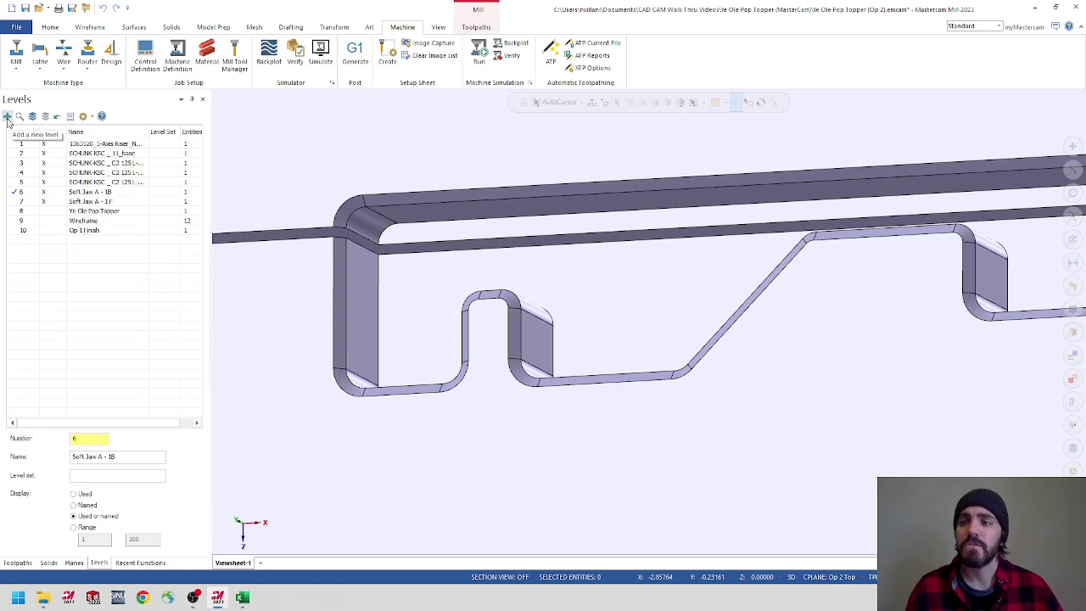
- Add a new level 11 named Soft Jaw Wireframe as the main level
left_click(7, 117)
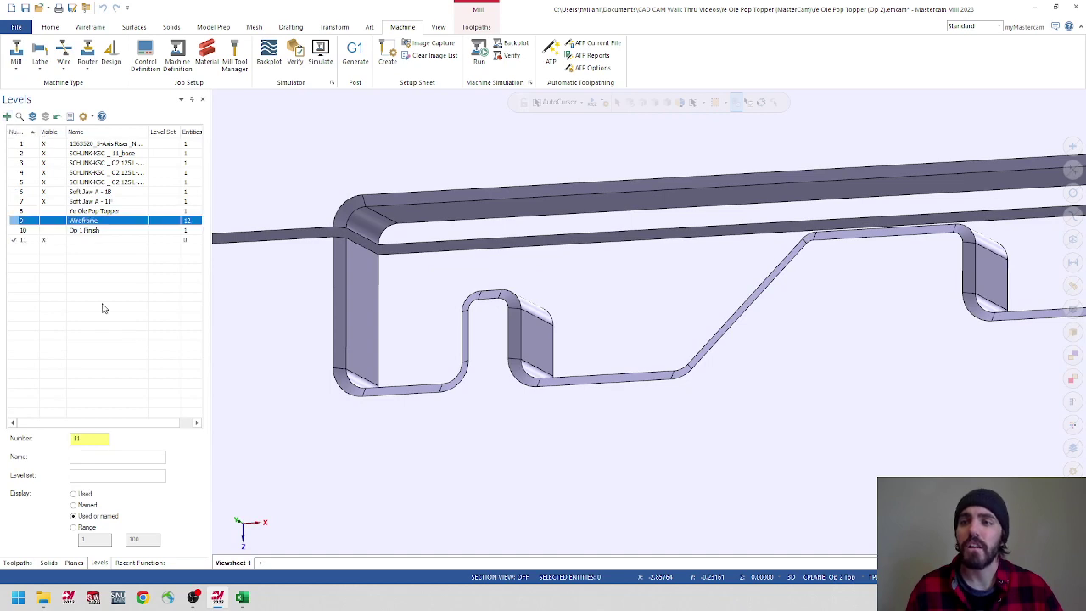
double_click(72, 240)
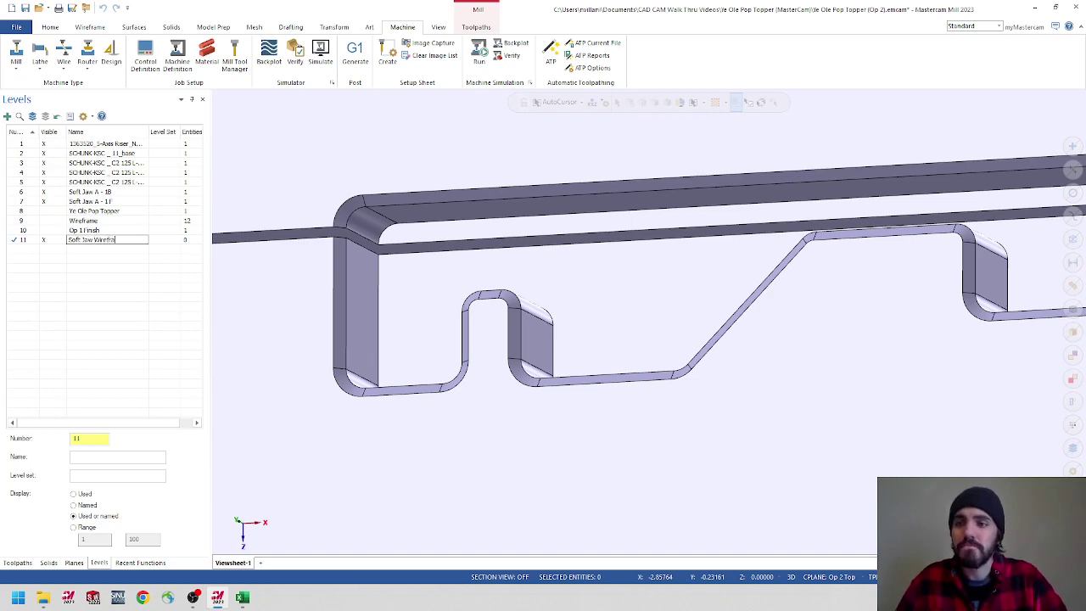
key("Return")
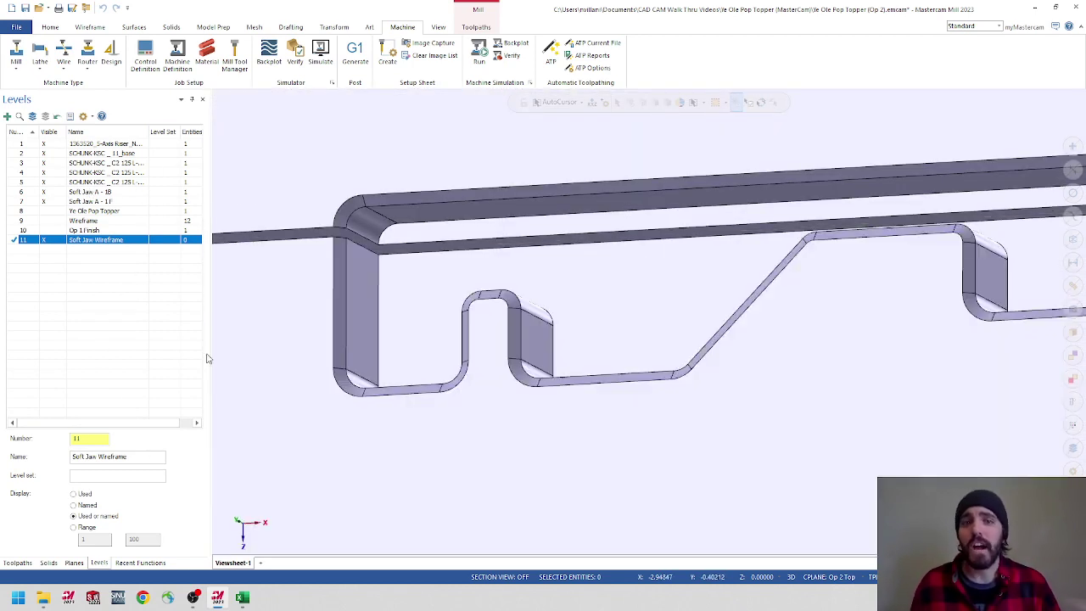
- Make Soft Jaw Top the current graphics view, work coordinate system, construction plane and tool plane
scroll(488, 280, "down", 2)
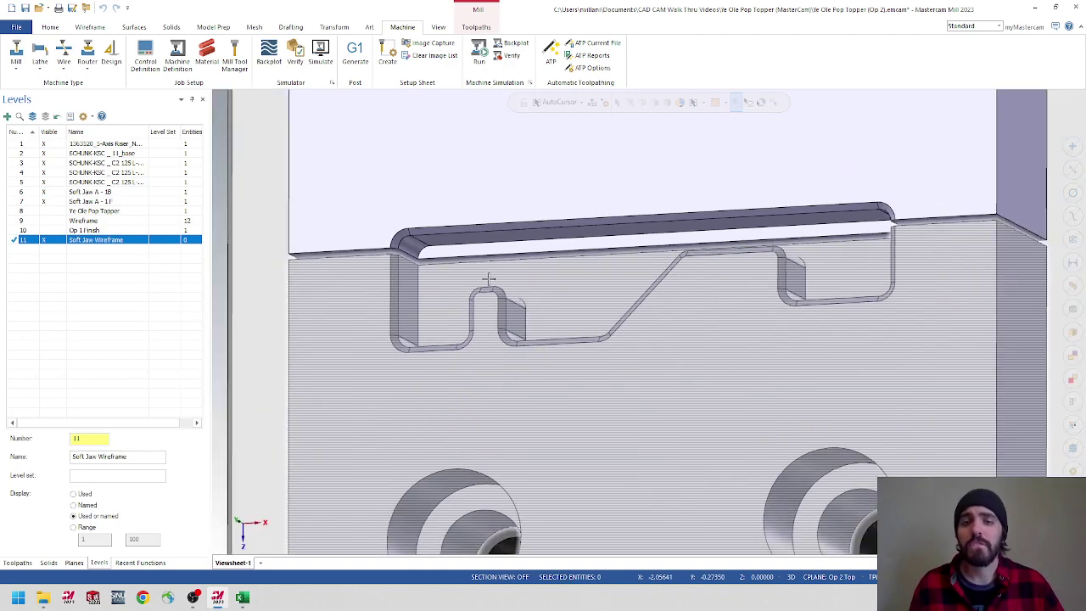
scroll(487, 280, "down", 3)
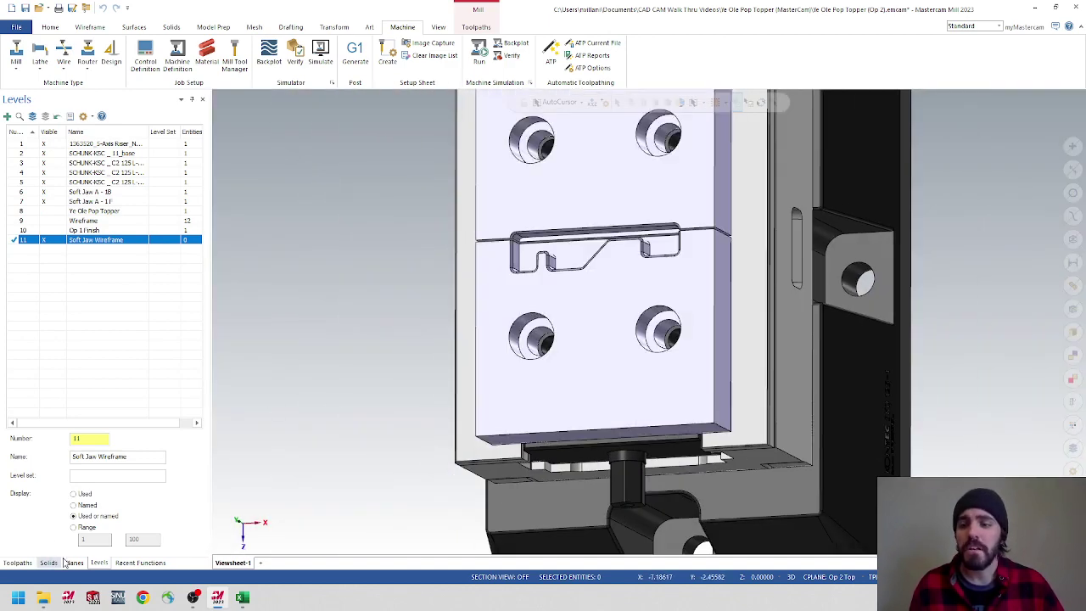
left_click(78, 565)
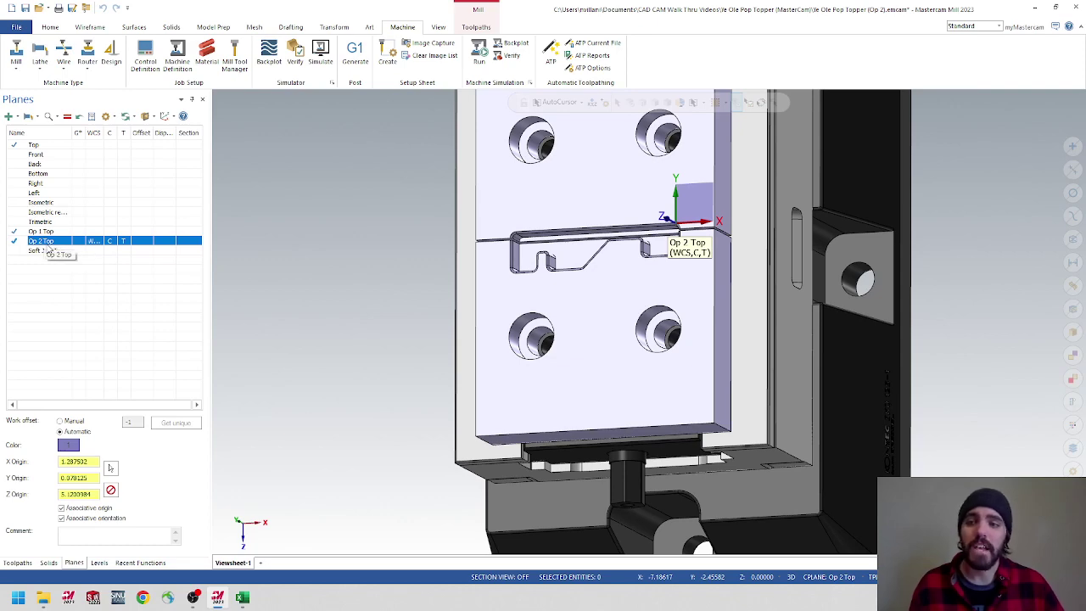
middle_click_drag(644, 280, 676, 212)
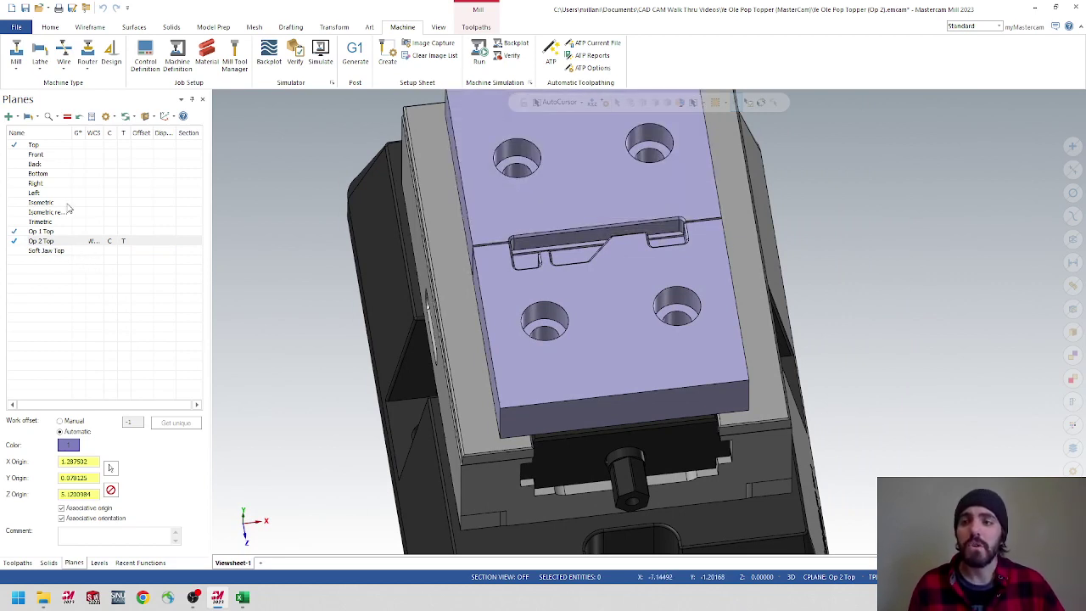
left_click(82, 252)
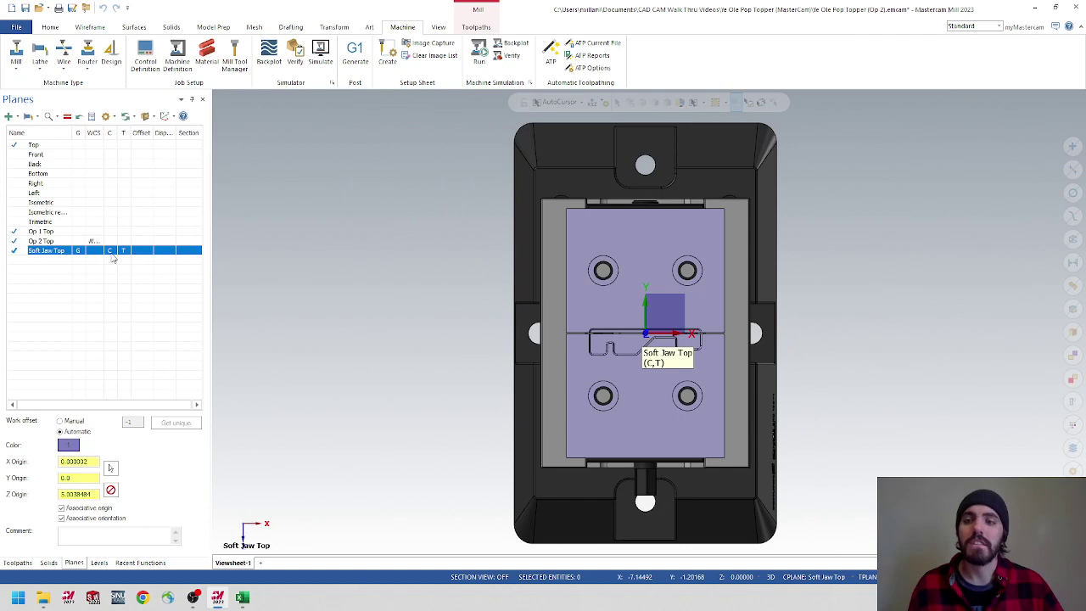
left_click(95, 250)
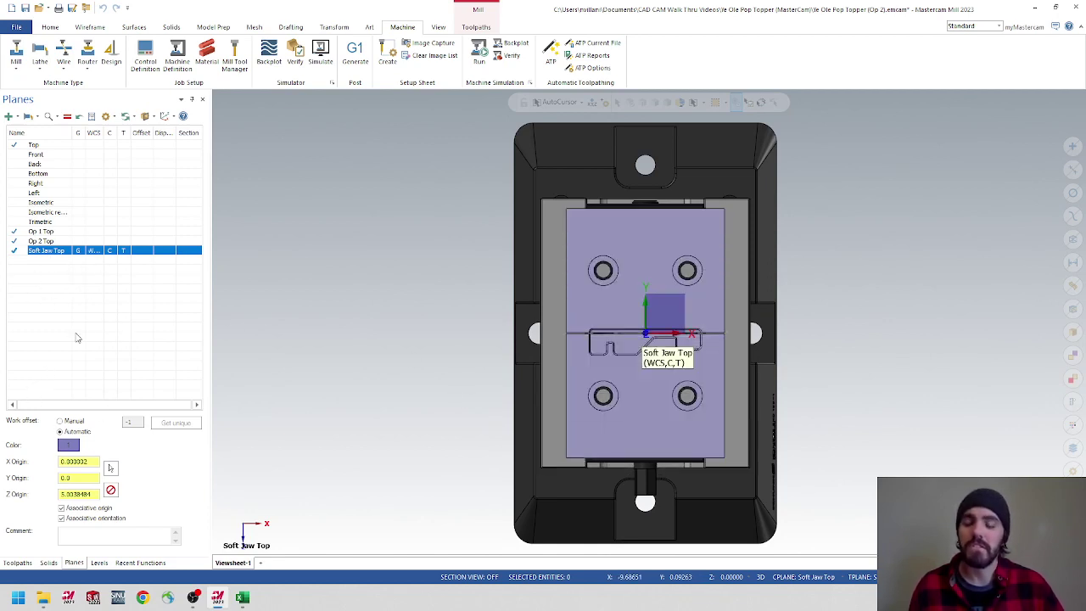
- Define the Soft Jaws group's stock as a rectangular bounding box around both soft jaw bodies
left_click(28, 566)
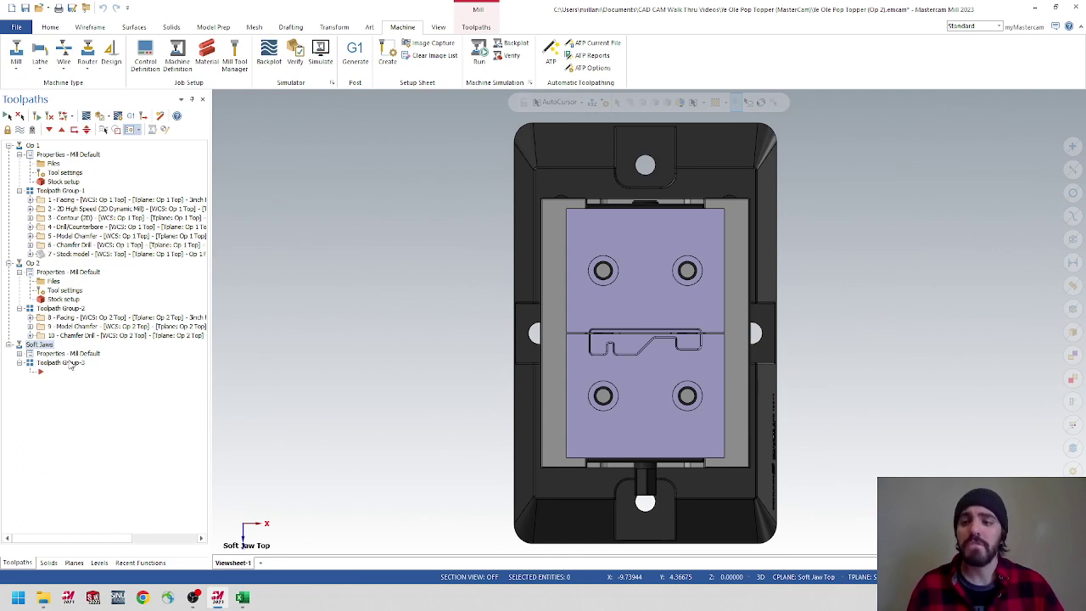
left_click(19, 354)
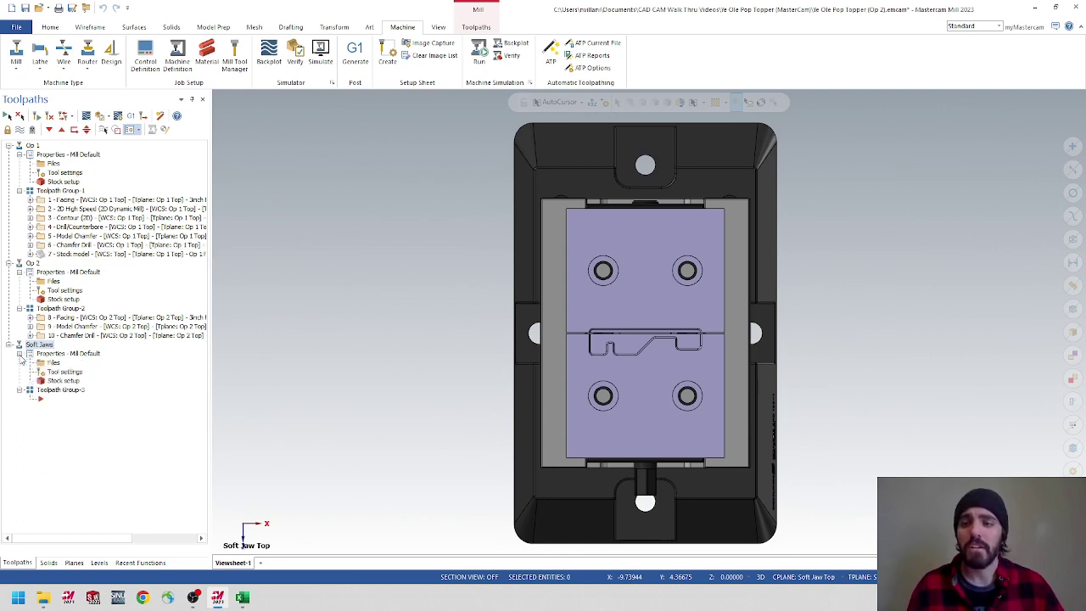
double_click(62, 380)
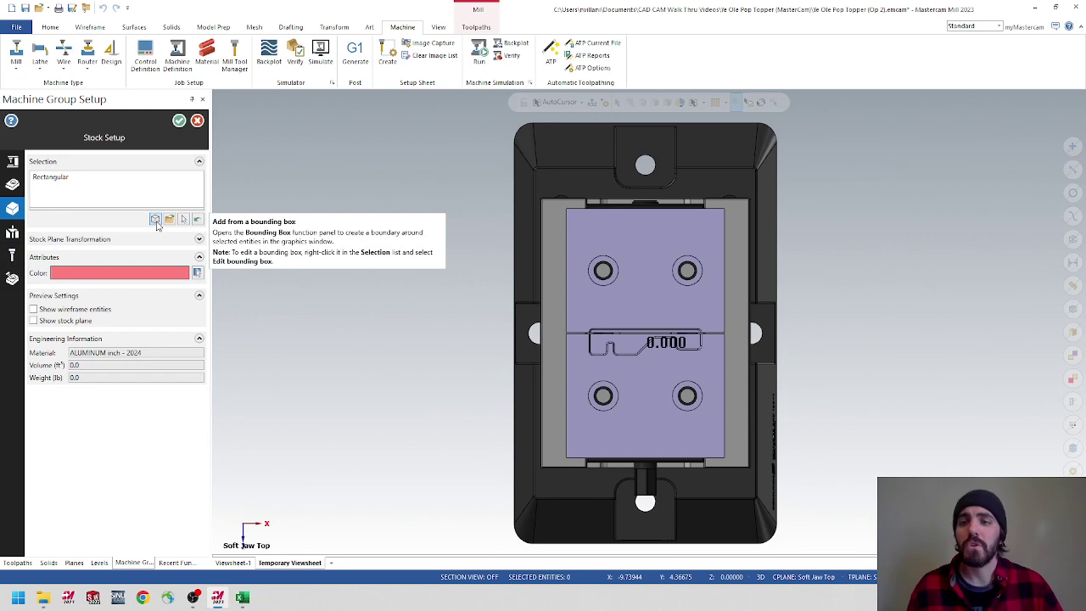
left_click(155, 219)
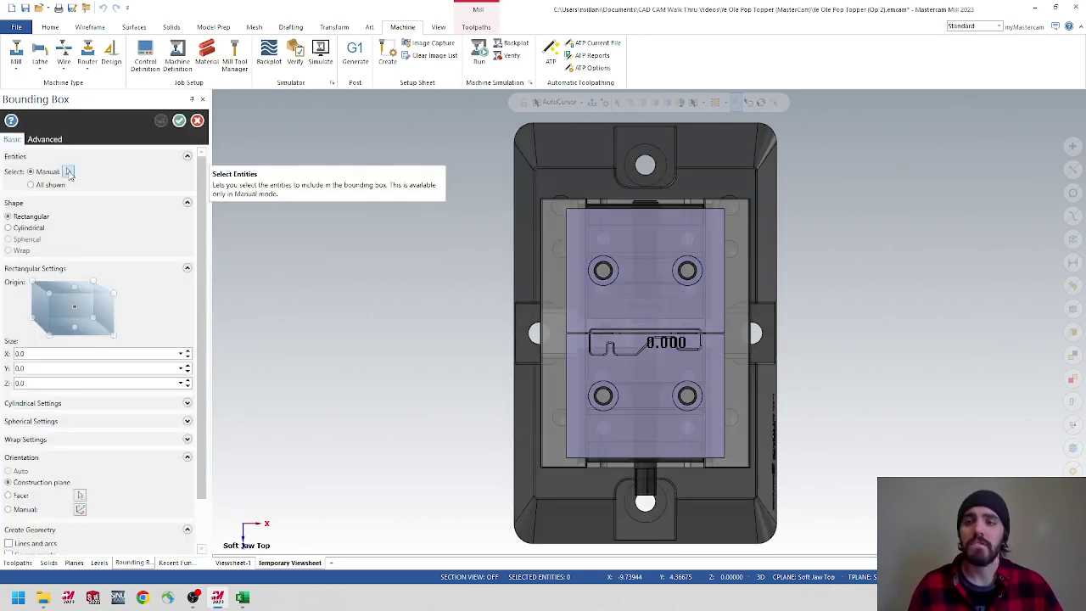
left_click(70, 172)
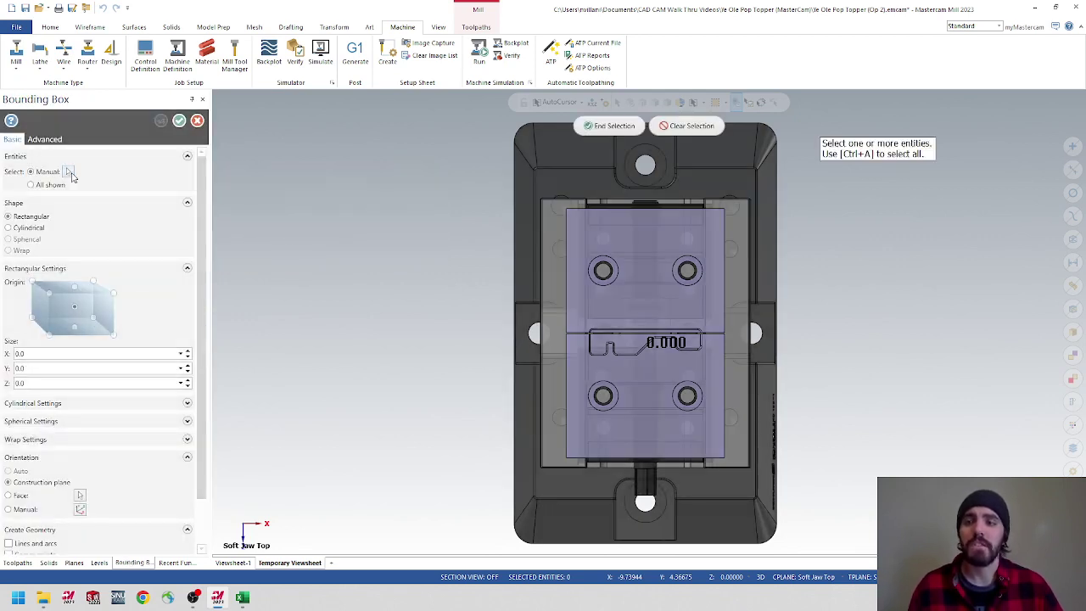
left_click(639, 238)
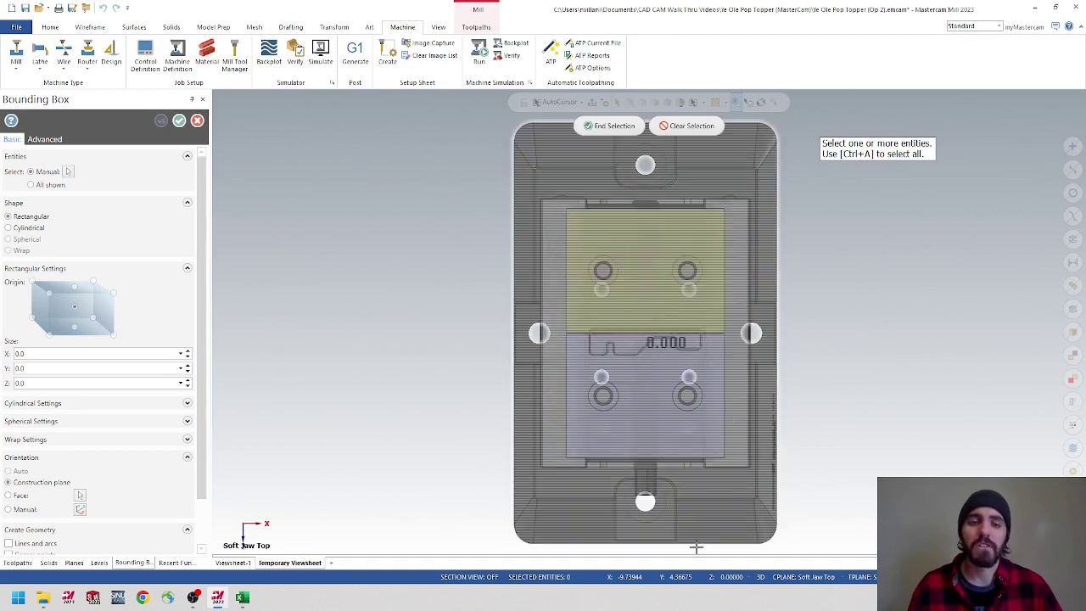
middle_click_drag(360, 341, 325, 284)
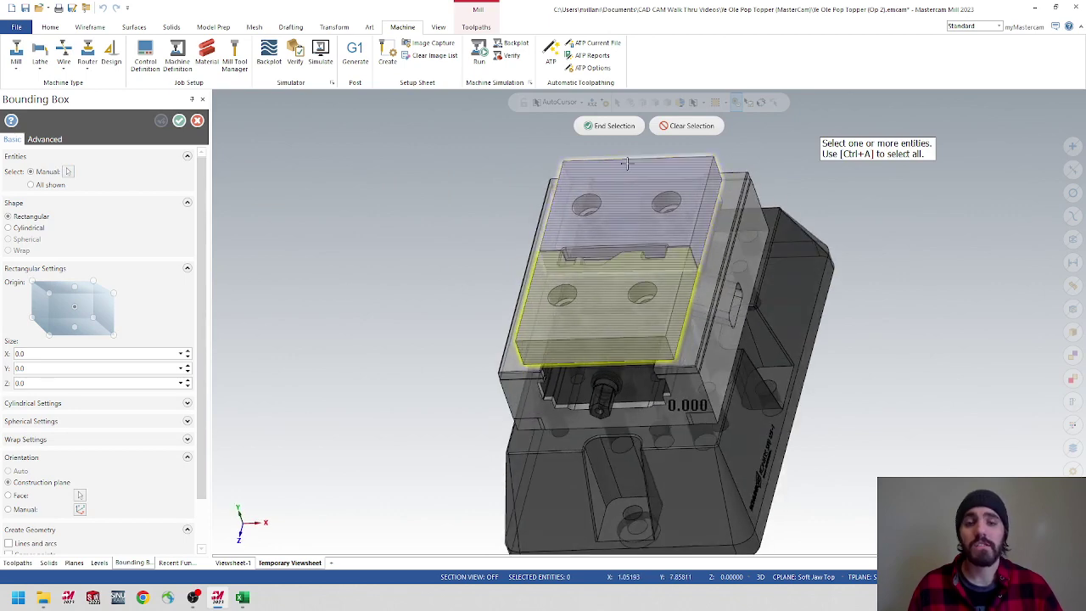
left_click(633, 241)
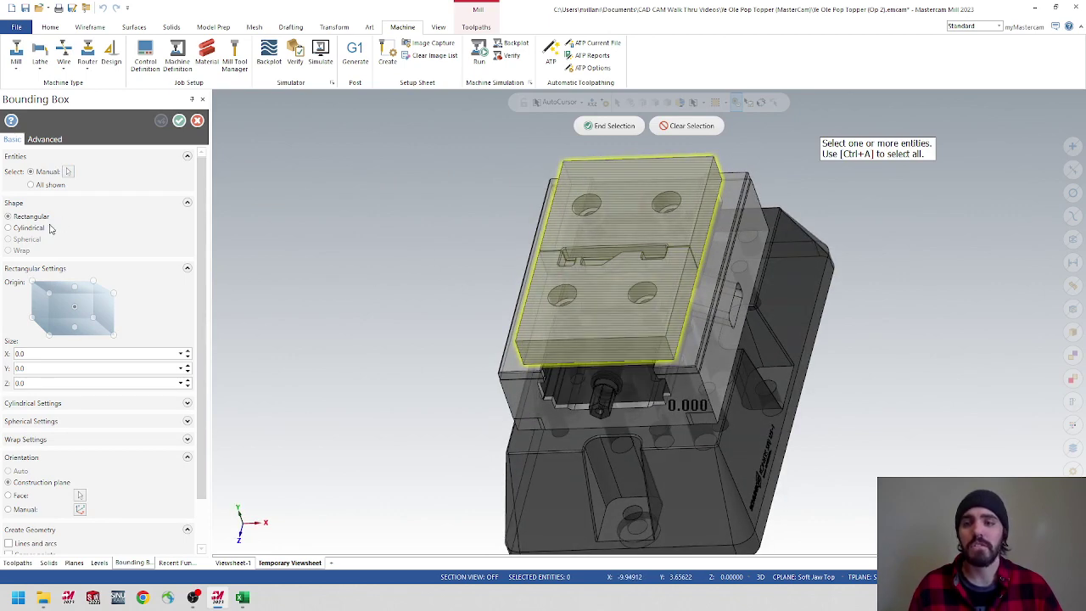
left_click(608, 127)
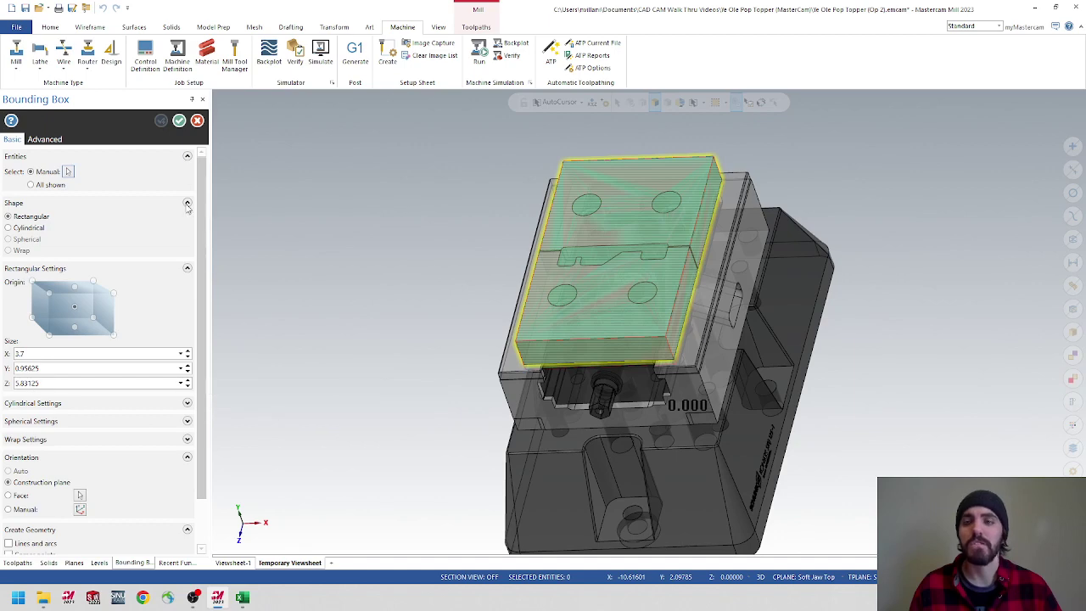
left_click(179, 120)
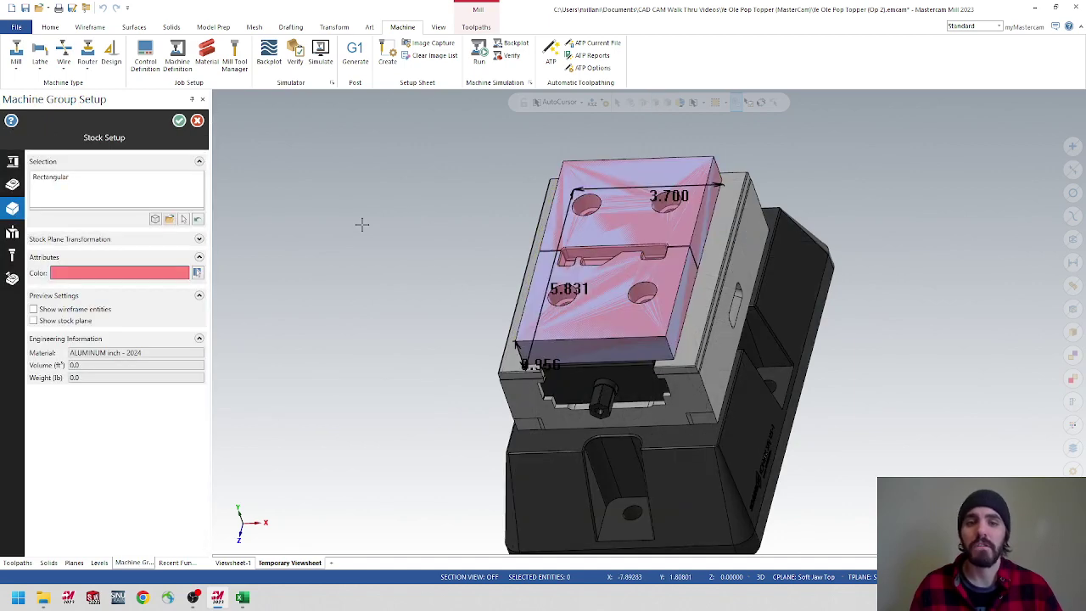
left_click(179, 121)
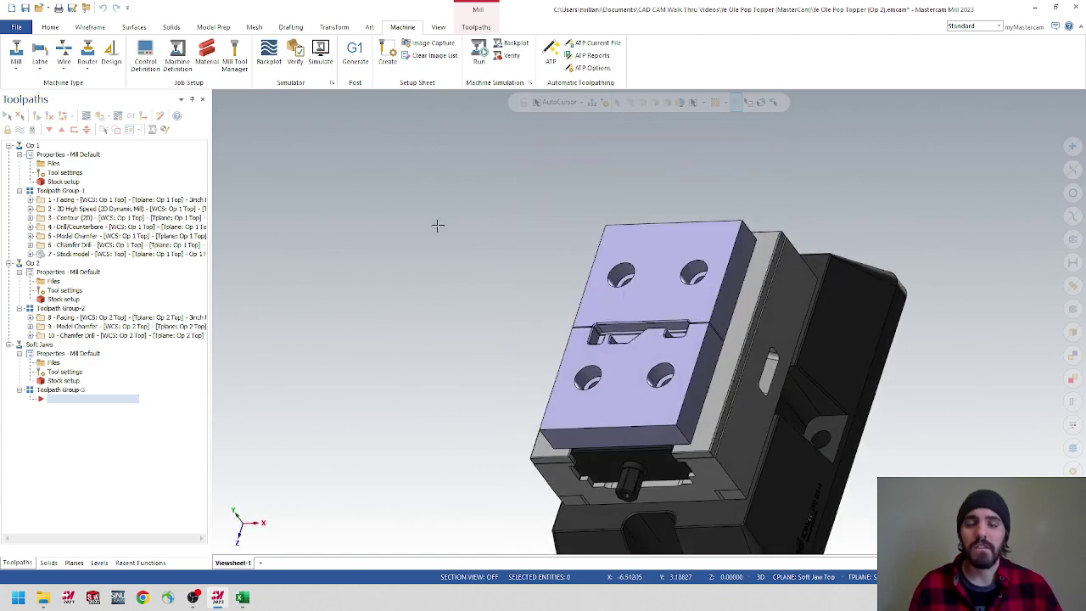
- Turn on the stock display for the soft jaws
left_click(475, 28)
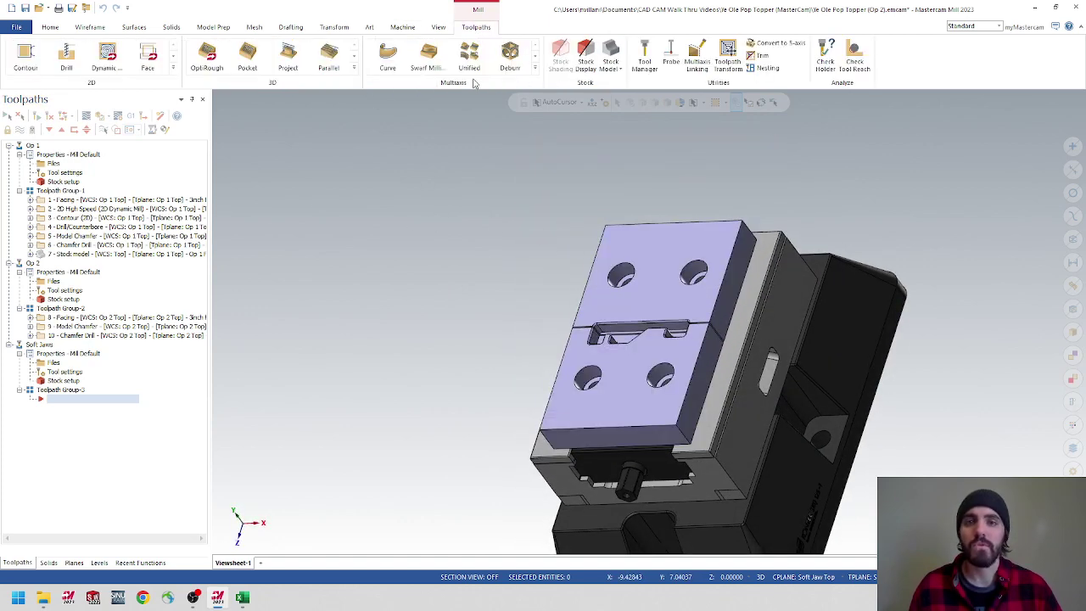
left_click(590, 56)
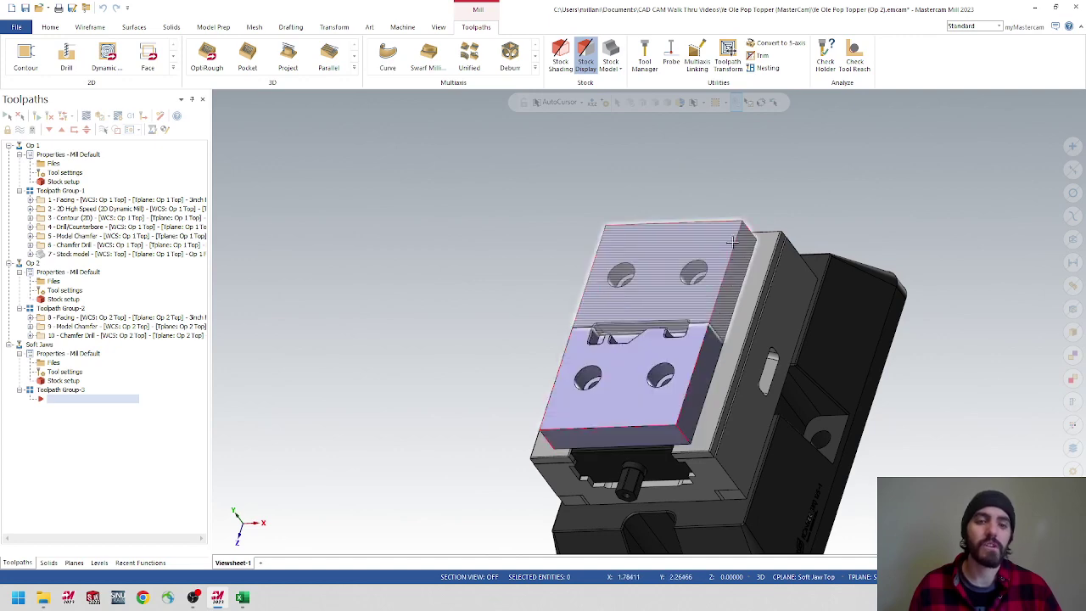
key("alt+1")
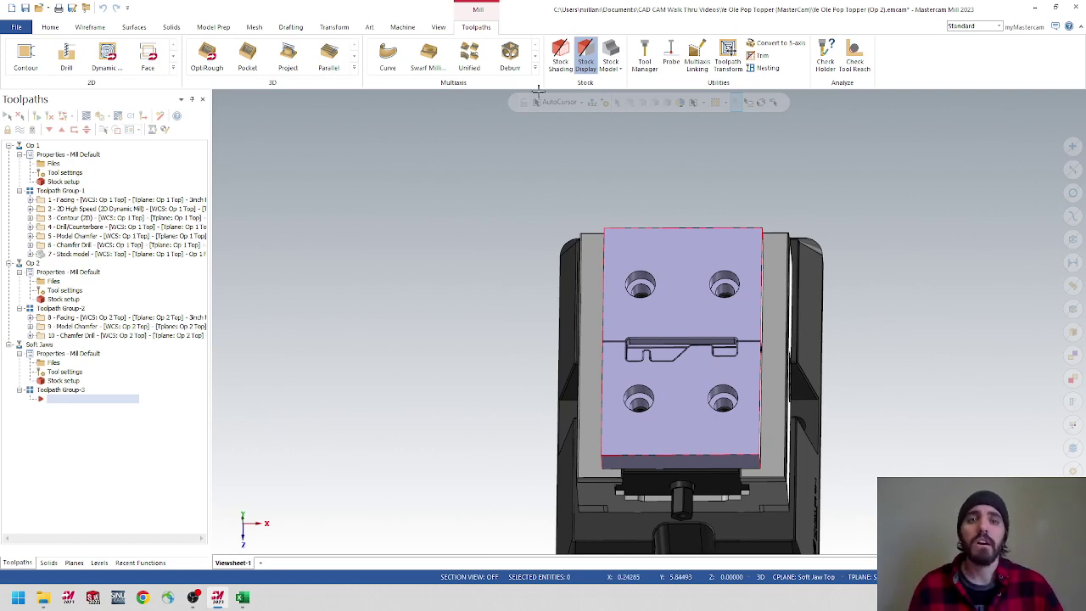
- Copy all tool assemblies from the DMU_50_IIT tool library into the Soft Jaws machine group
left_click(644, 57)
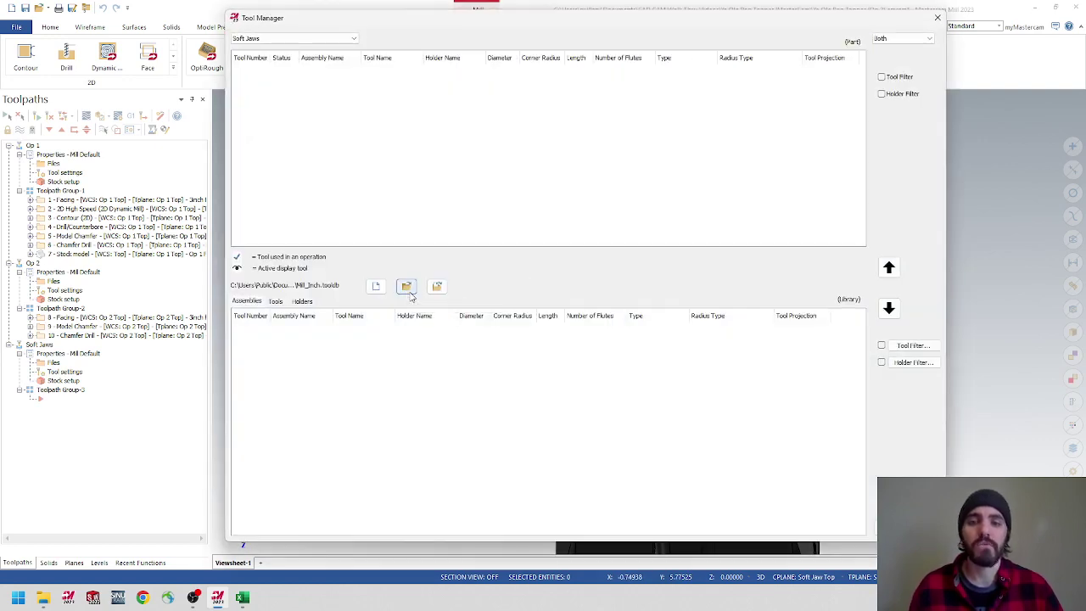
left_click(407, 287)
scroll(569, 318, "down", 6)
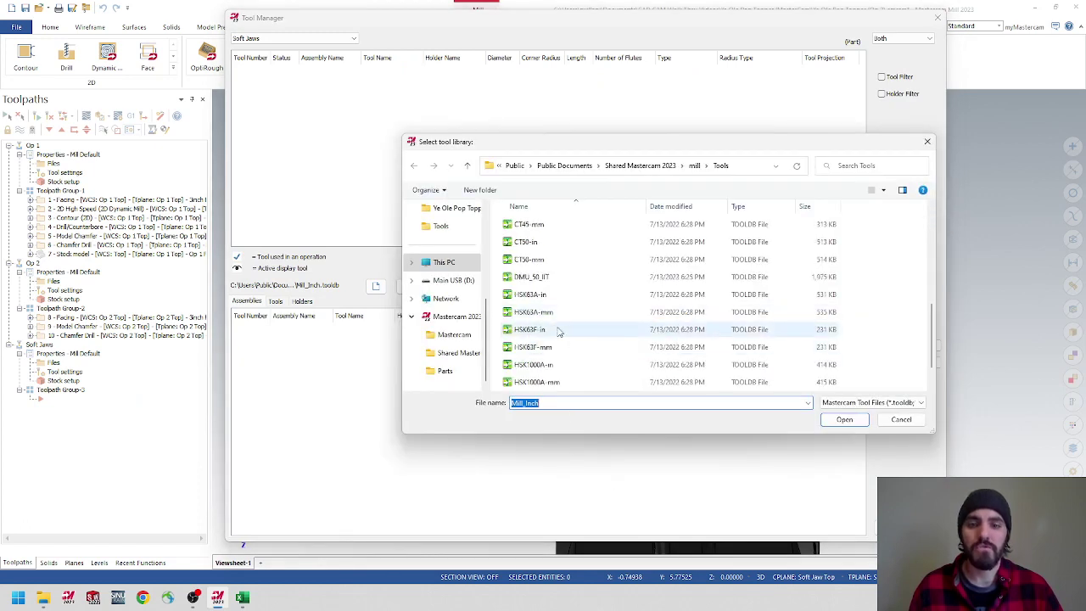
left_click(541, 278)
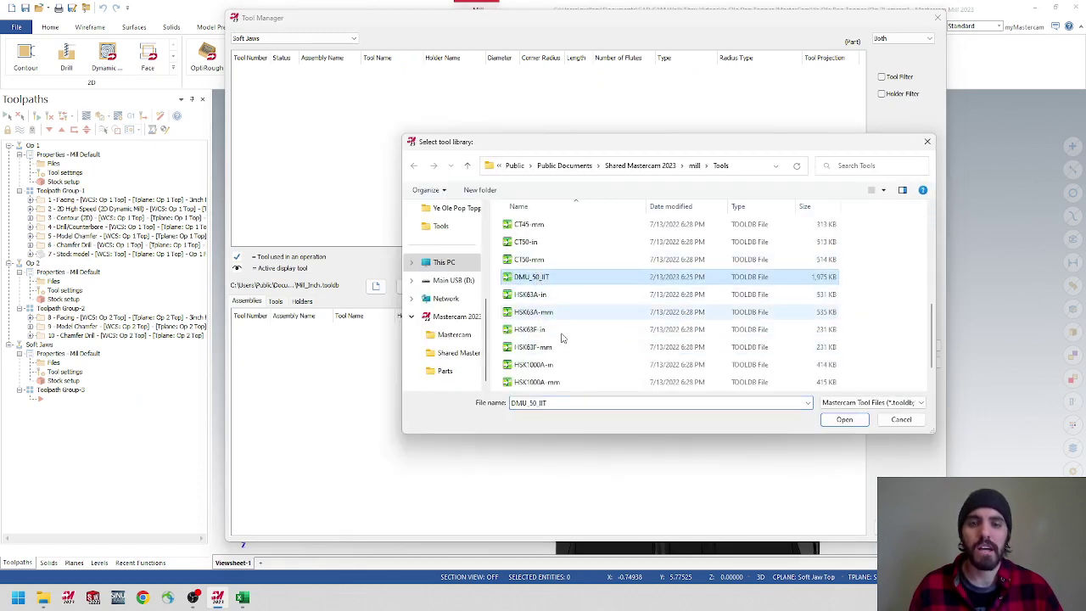
left_click(844, 420)
left_click_drag(618, 510, 331, 326)
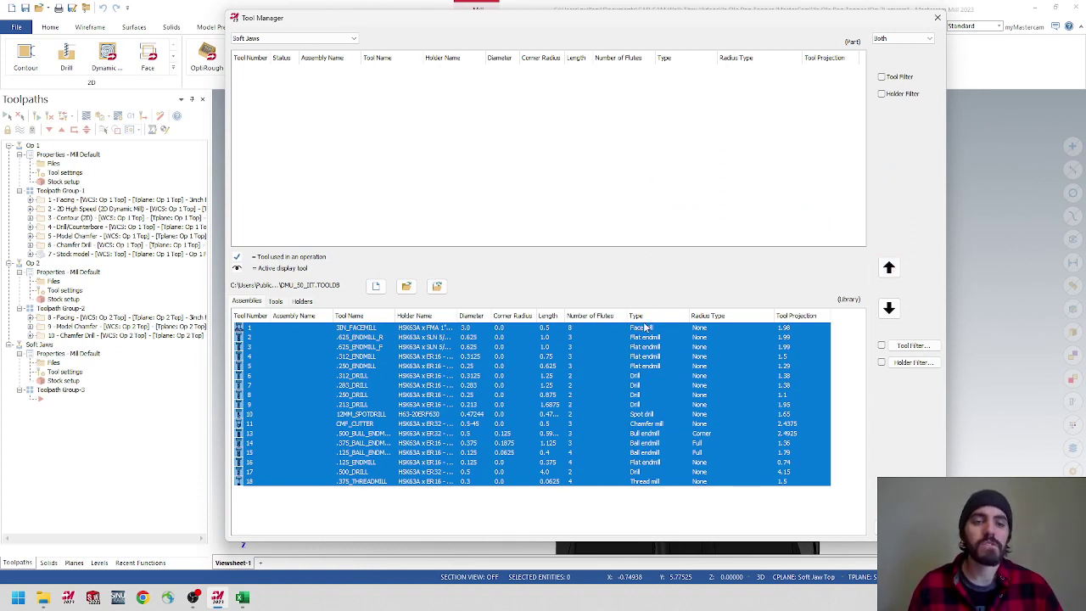
left_click(890, 269)
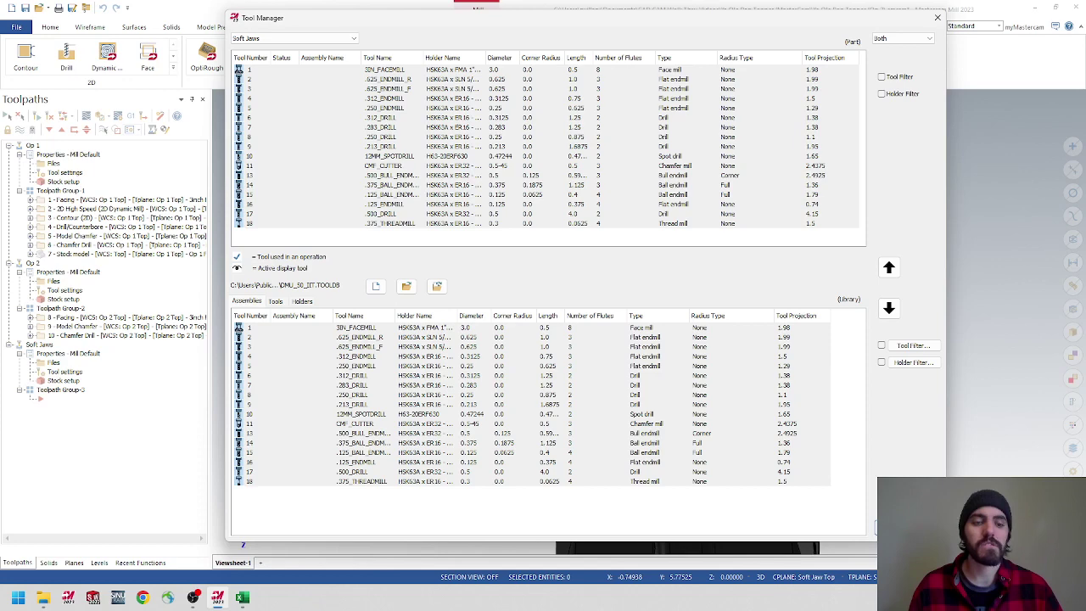
left_click(875, 526)
- Create curves on all edges of the front soft jaw's pocket floor, with Soft Jaw Wireframe as the main level
middle_click_drag(594, 330, 547, 328)
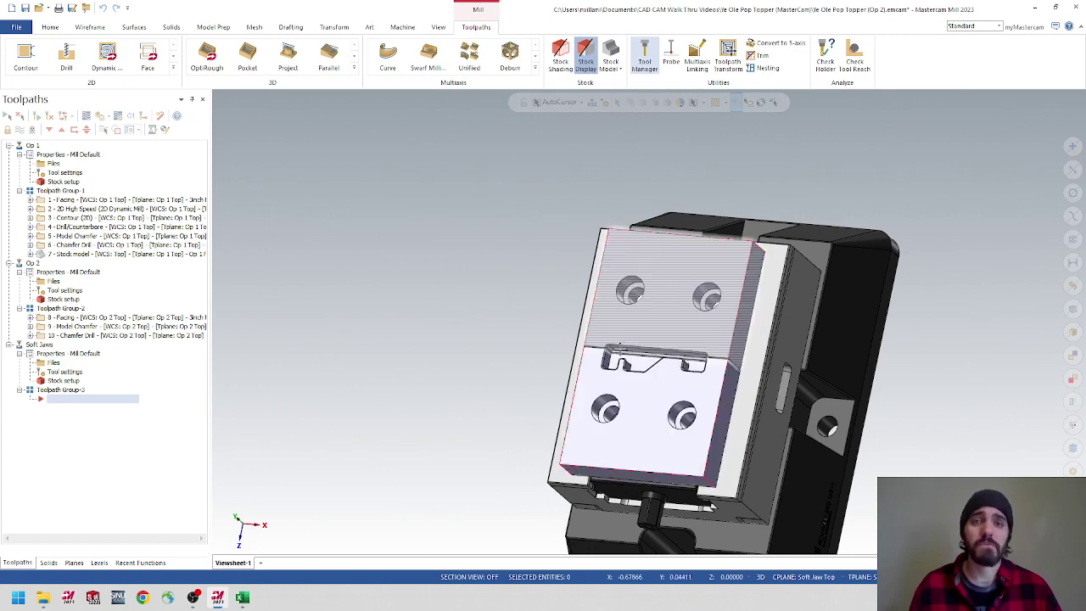
scroll(659, 381, "up", 2)
scroll(658, 381, "up", 5)
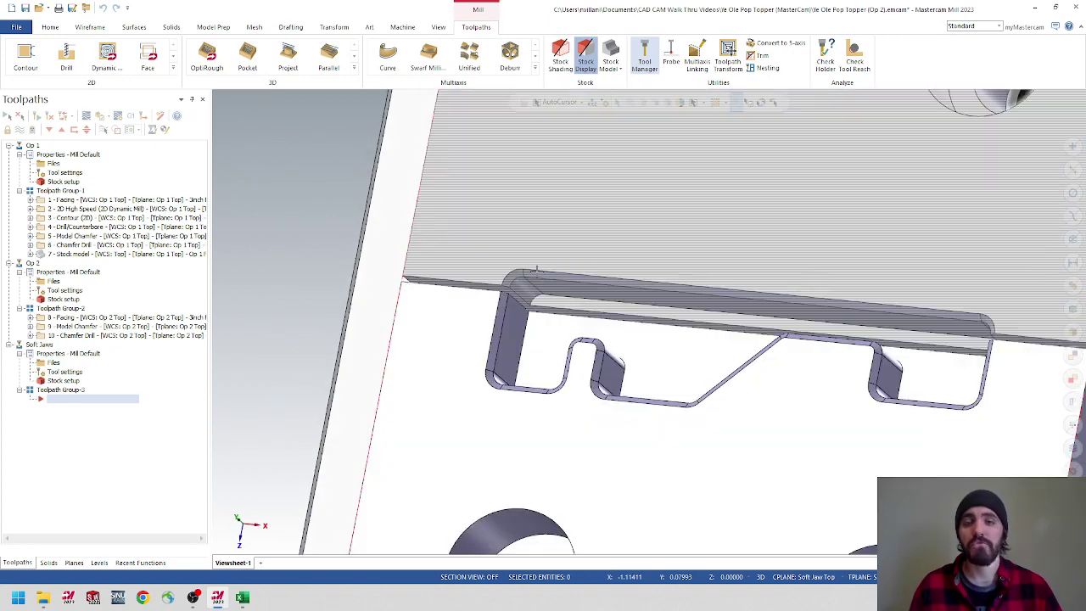
left_click(108, 60)
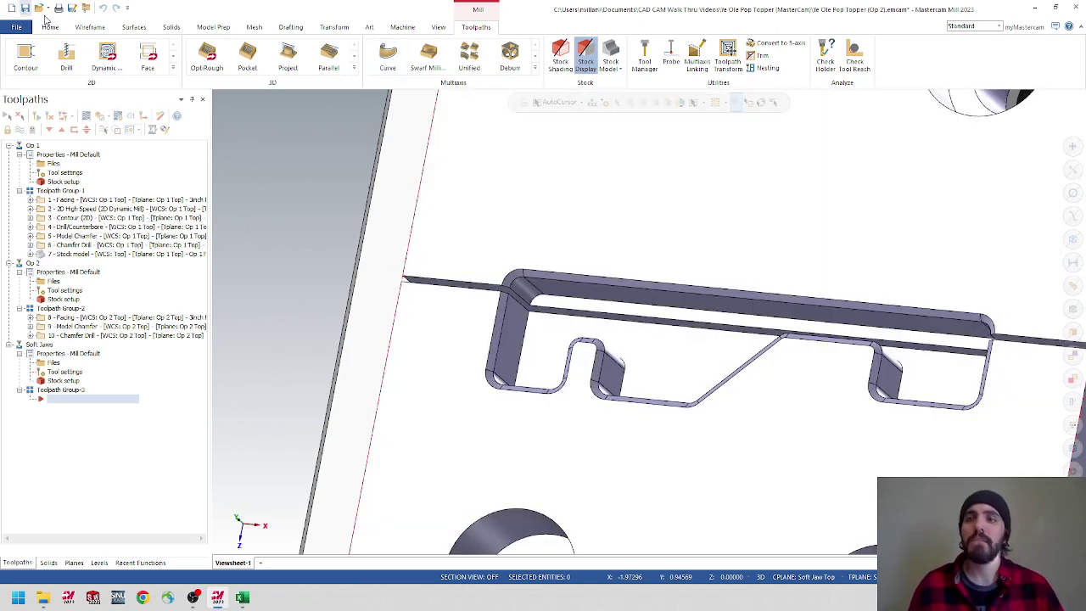
left_click(97, 29)
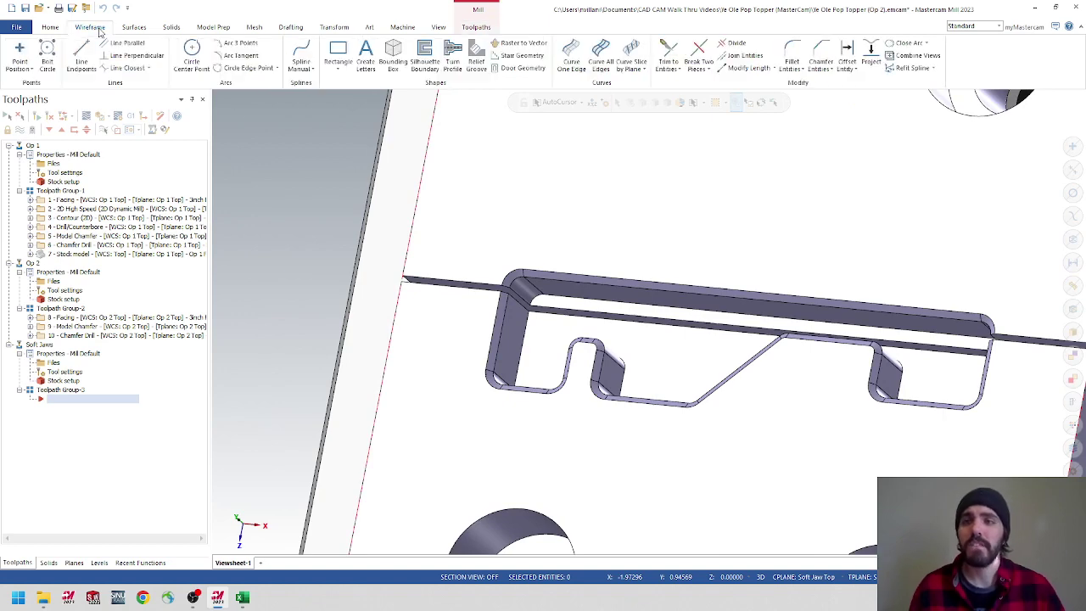
left_click(99, 562)
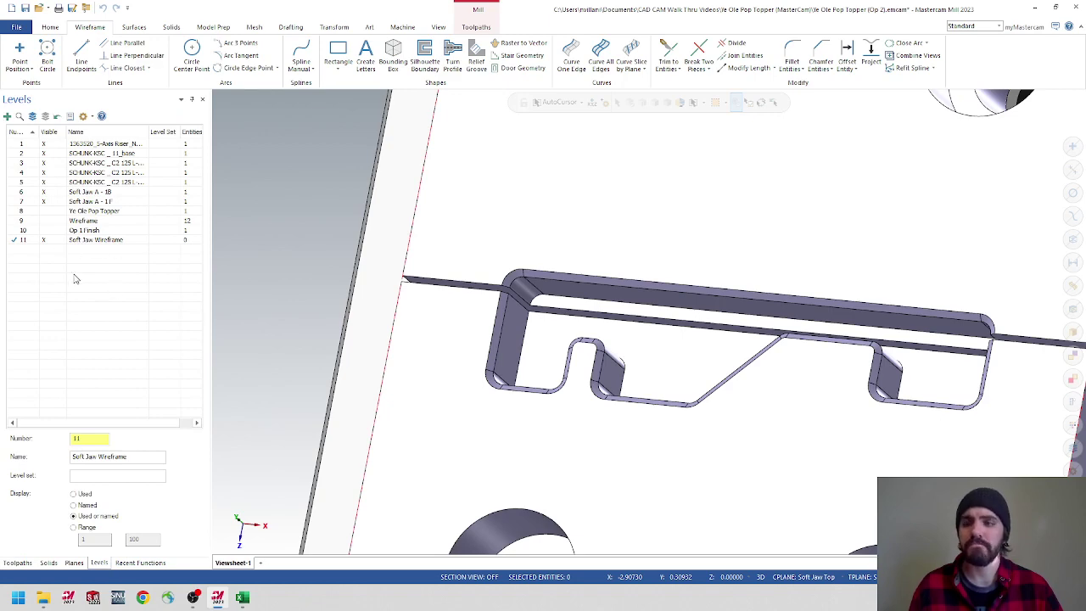
left_click(17, 562)
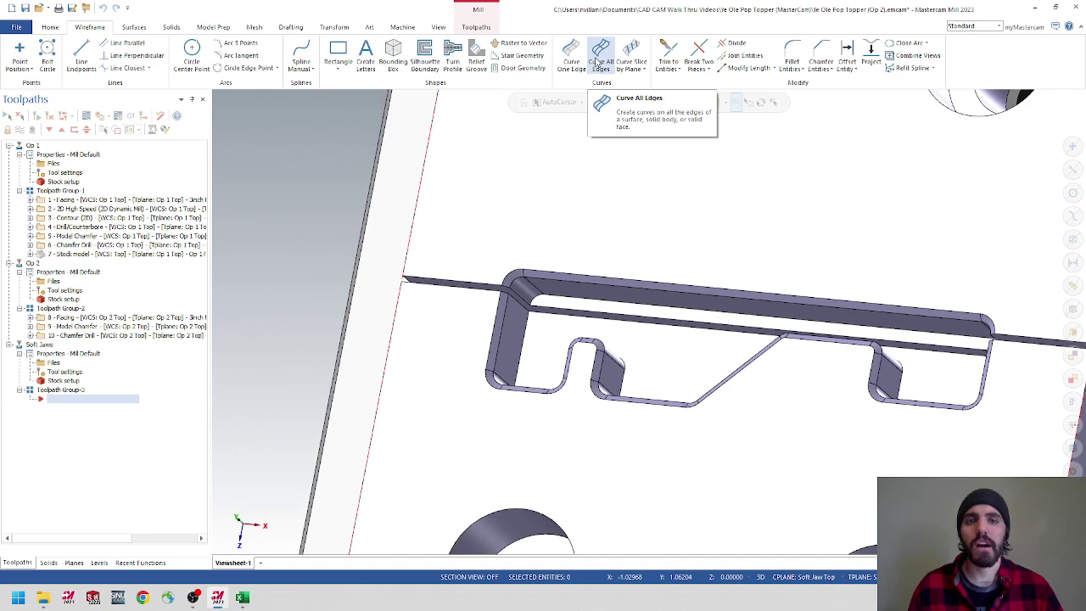
left_click(600, 69)
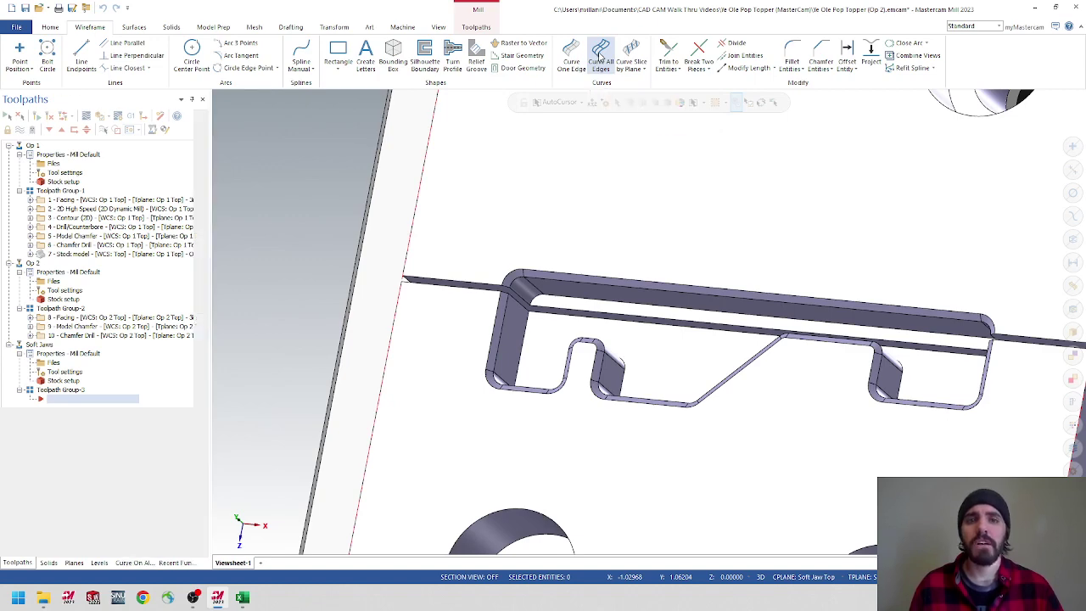
left_click(599, 52)
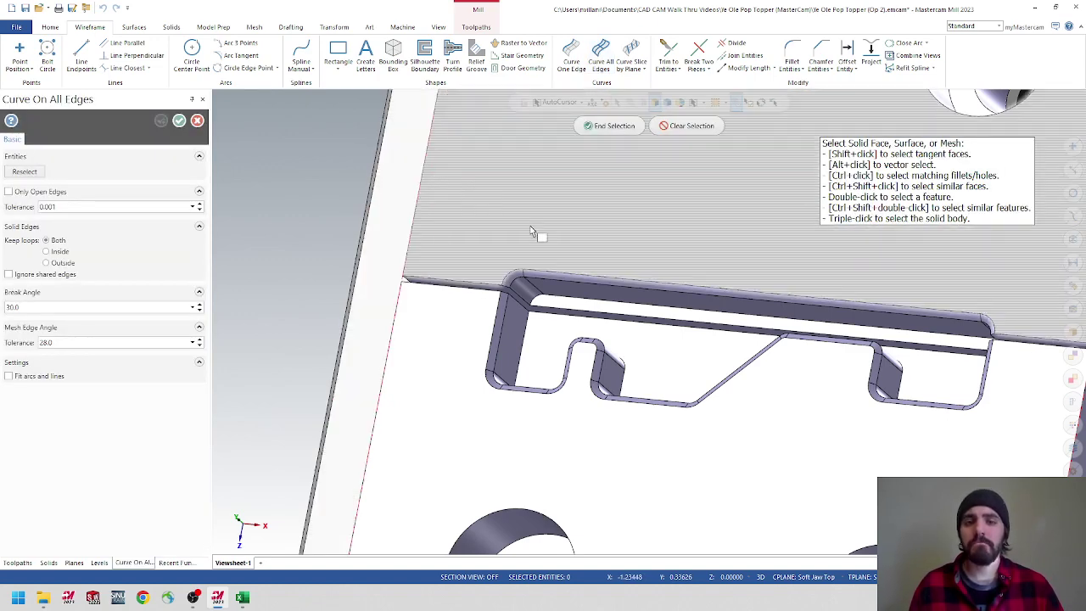
left_click(543, 339)
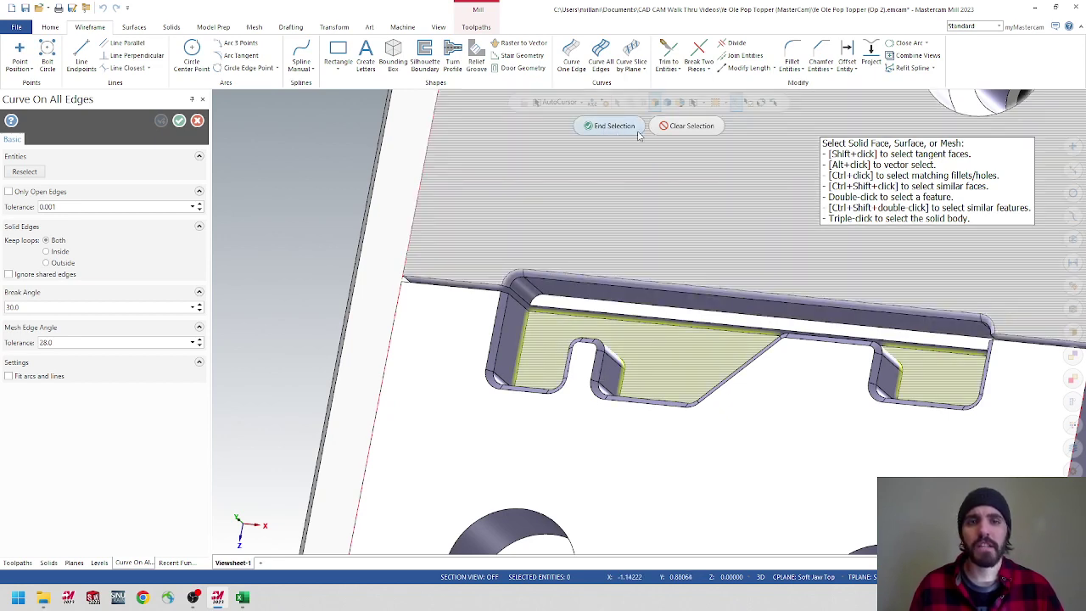
left_click(604, 127)
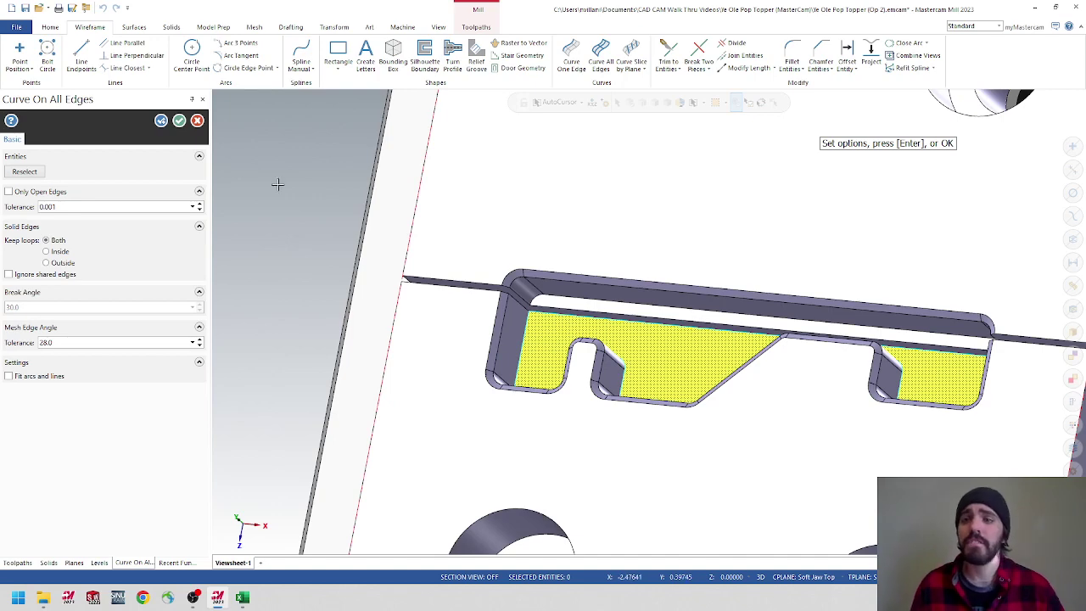
left_click(179, 122)
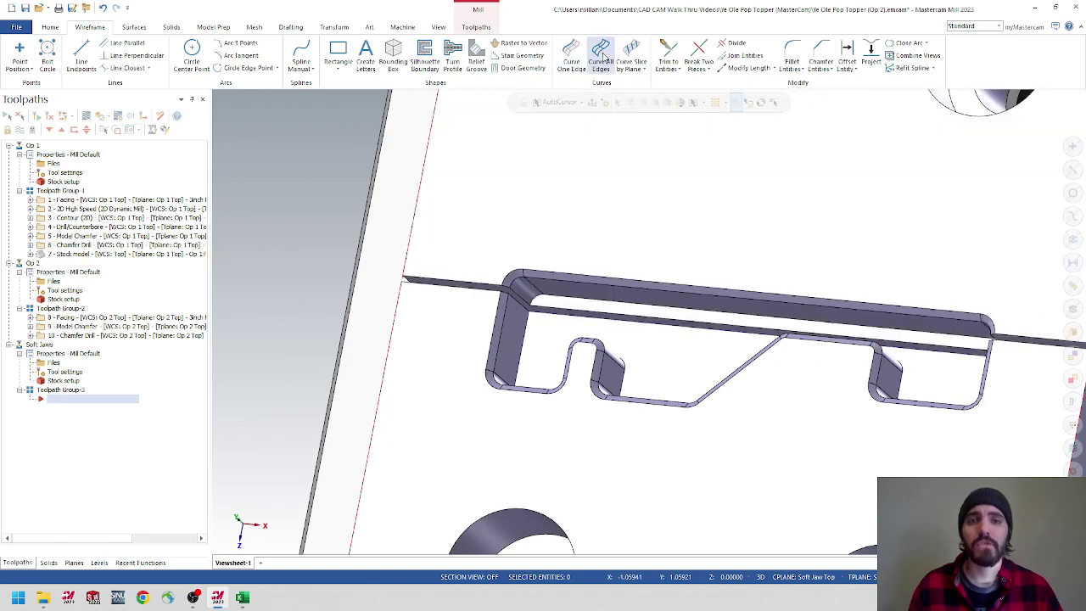
- Create curves on all edges of the rear soft jaw's narrow pocket floor face
left_click(603, 63)
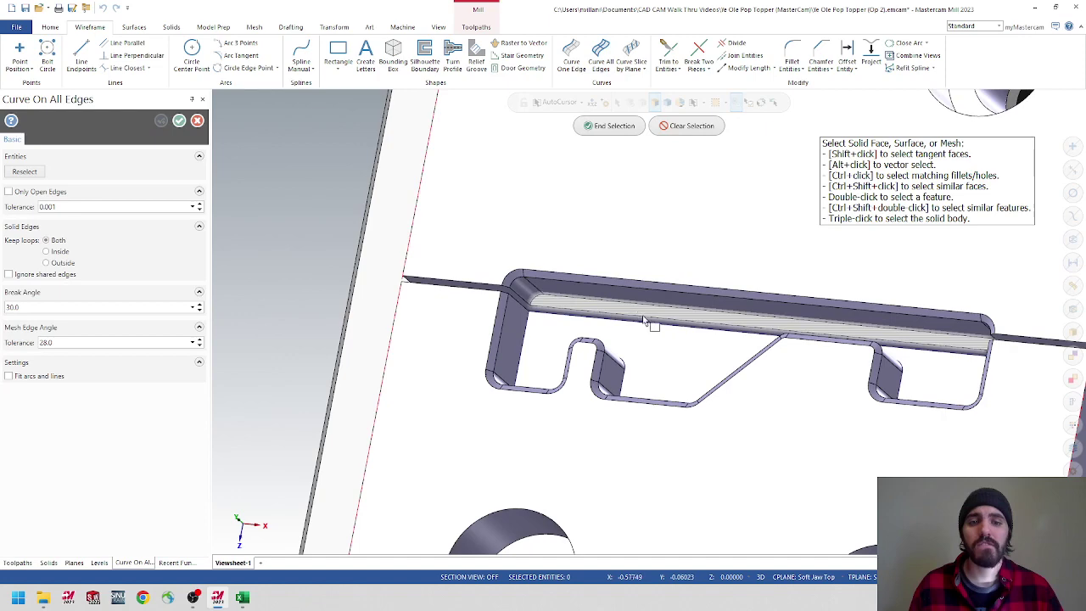
left_click(637, 318)
left_click(608, 126)
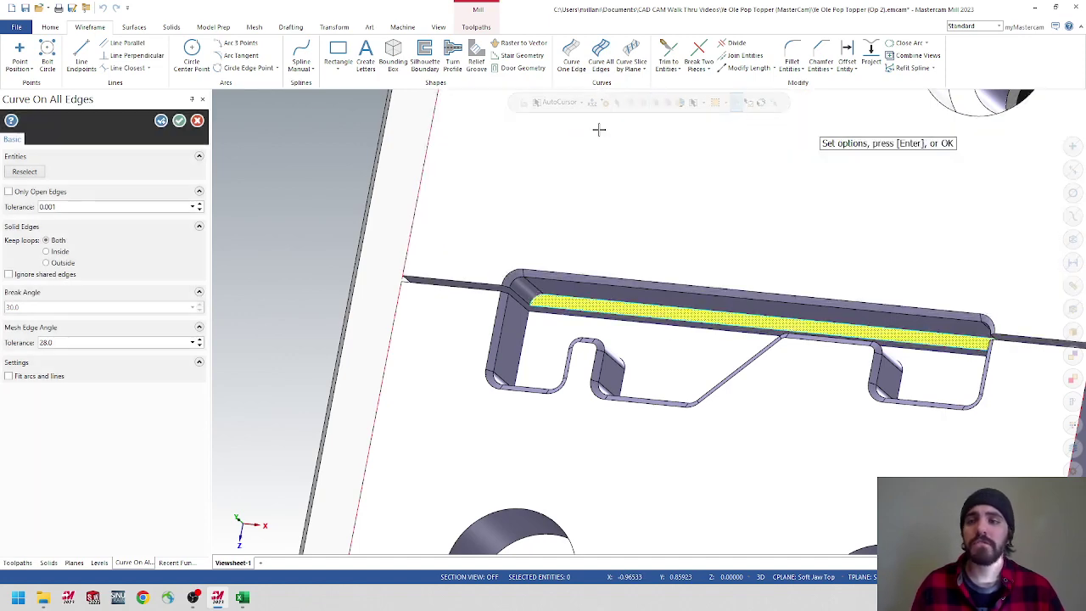
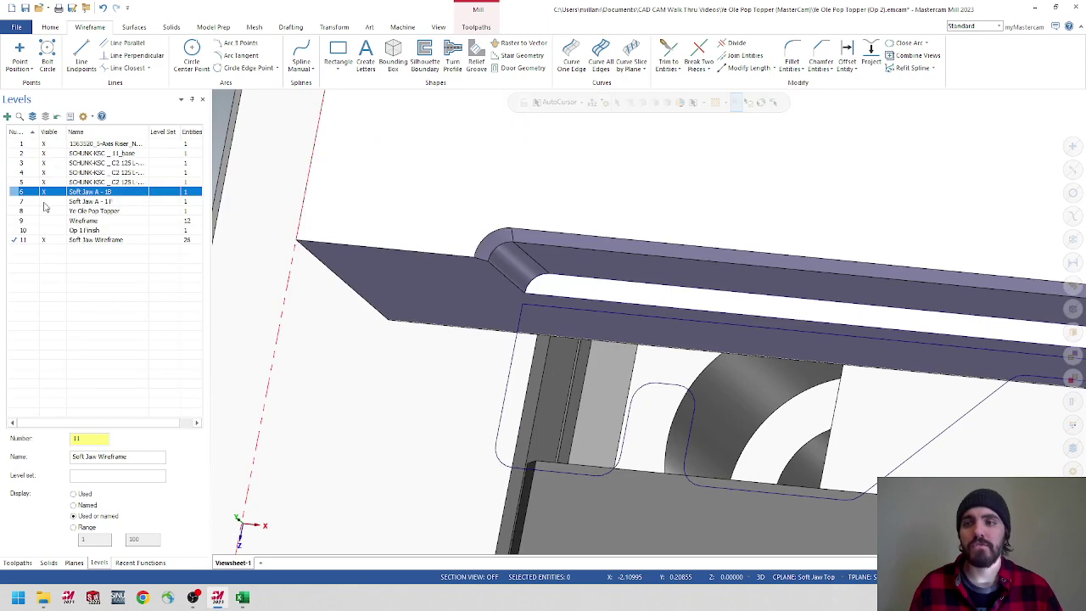
- Redisplay the Soft Jaw A - 1F level and trim the pocket's left wall line and corner arc together across the jaw gap
left_click(45, 201)
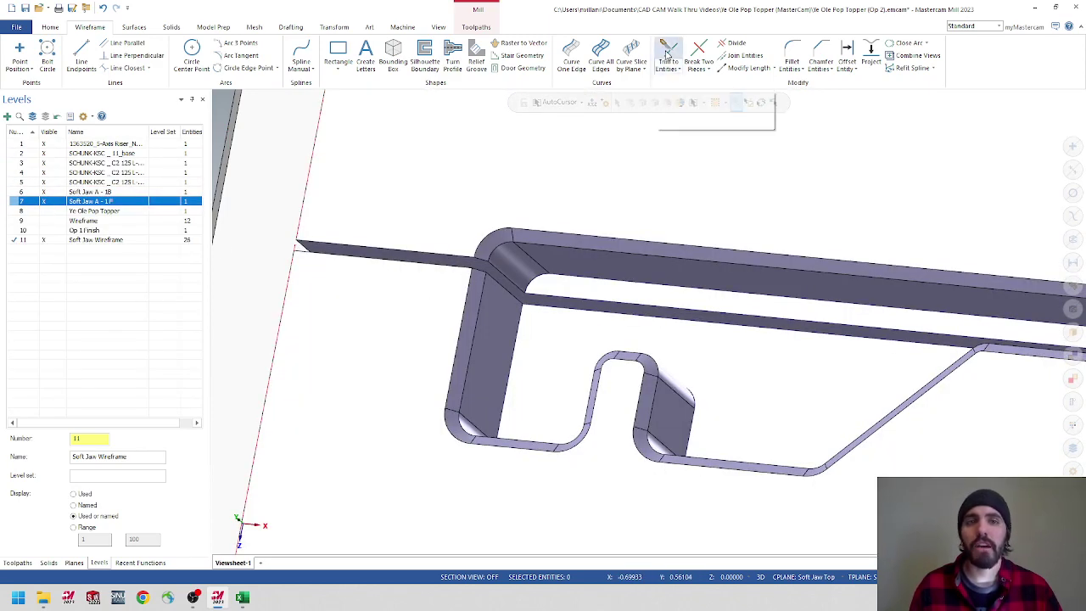
left_click(668, 53)
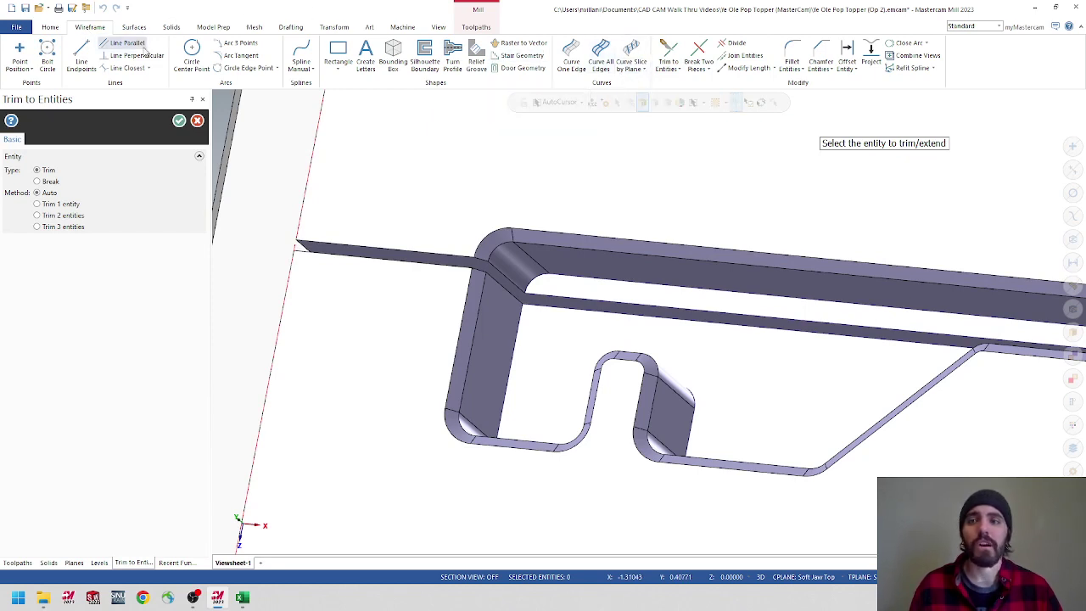
scroll(528, 342, "up", 3)
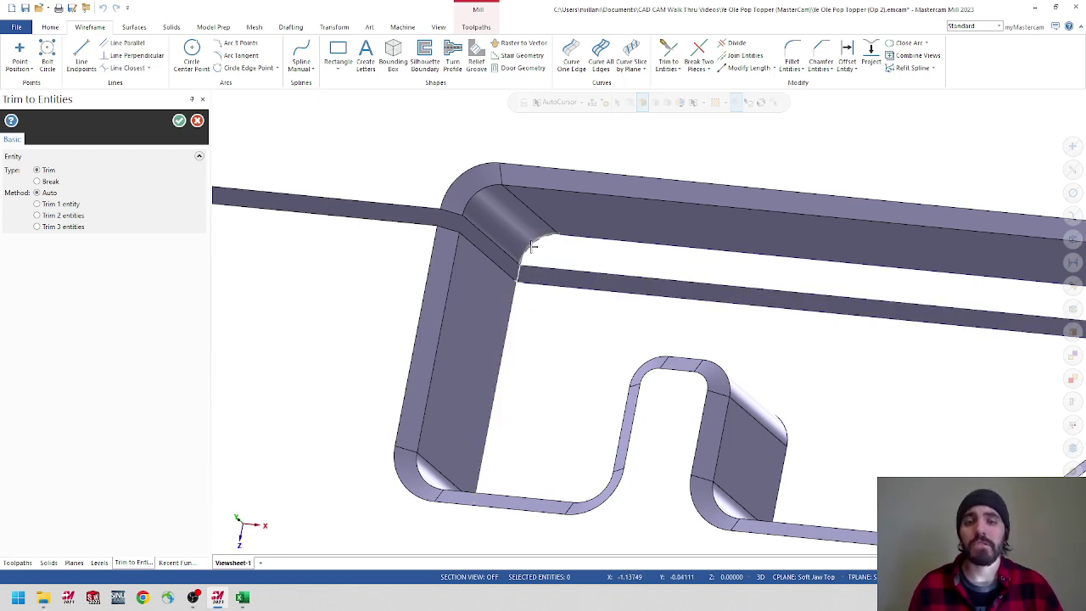
left_click(512, 293)
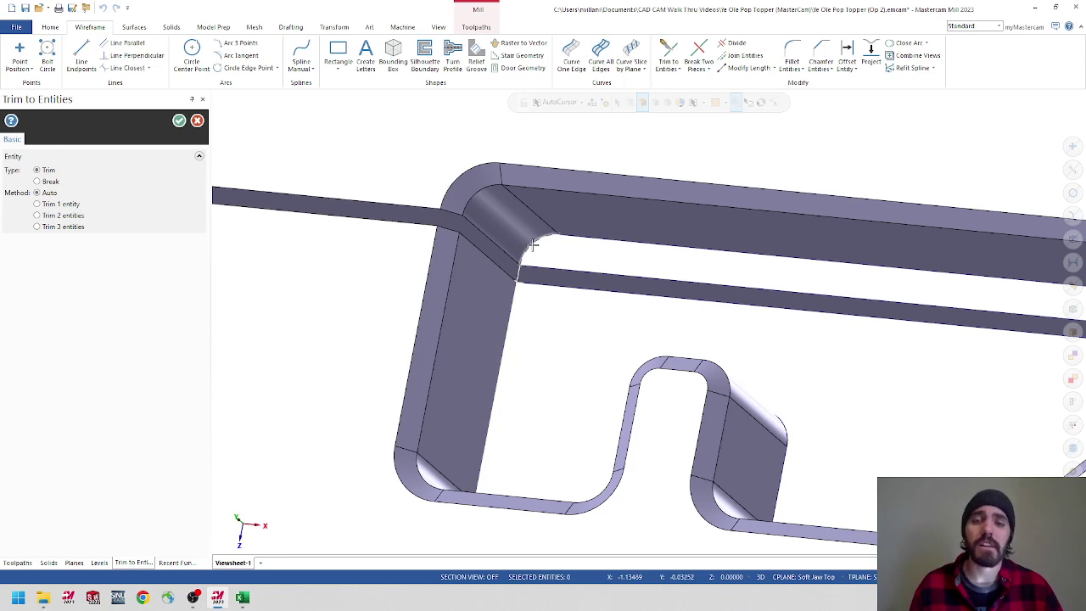
left_click(514, 321)
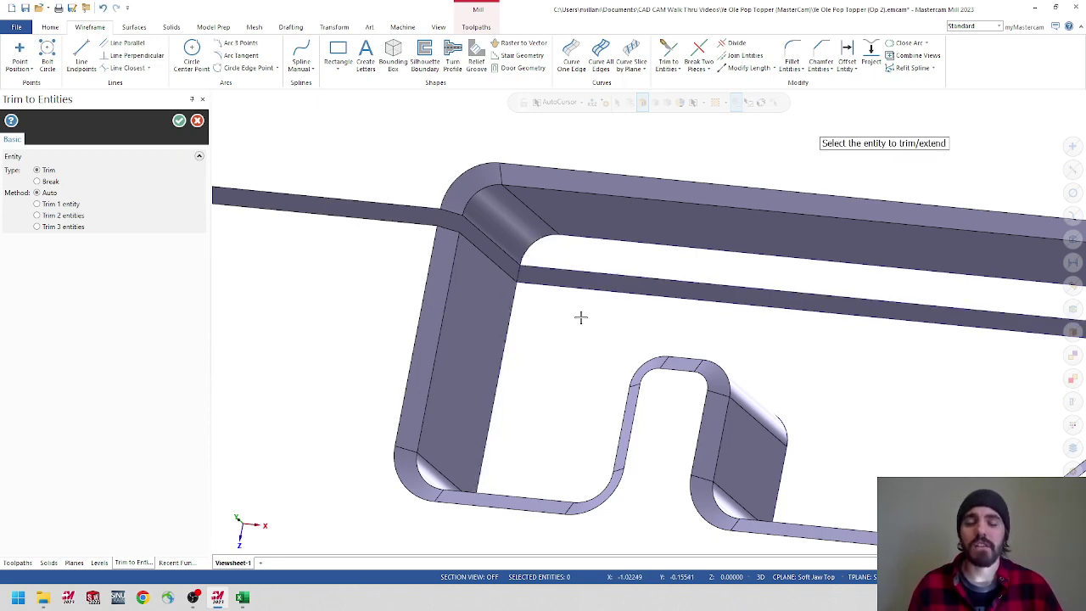
- Trim the pocket's right wall line and corner arc together across the jaw gap
scroll(619, 299, "down", 1)
middle_click_drag(619, 298, 592, 309)
scroll(1001, 341, "up", 3)
scroll(592, 309, "up", 4)
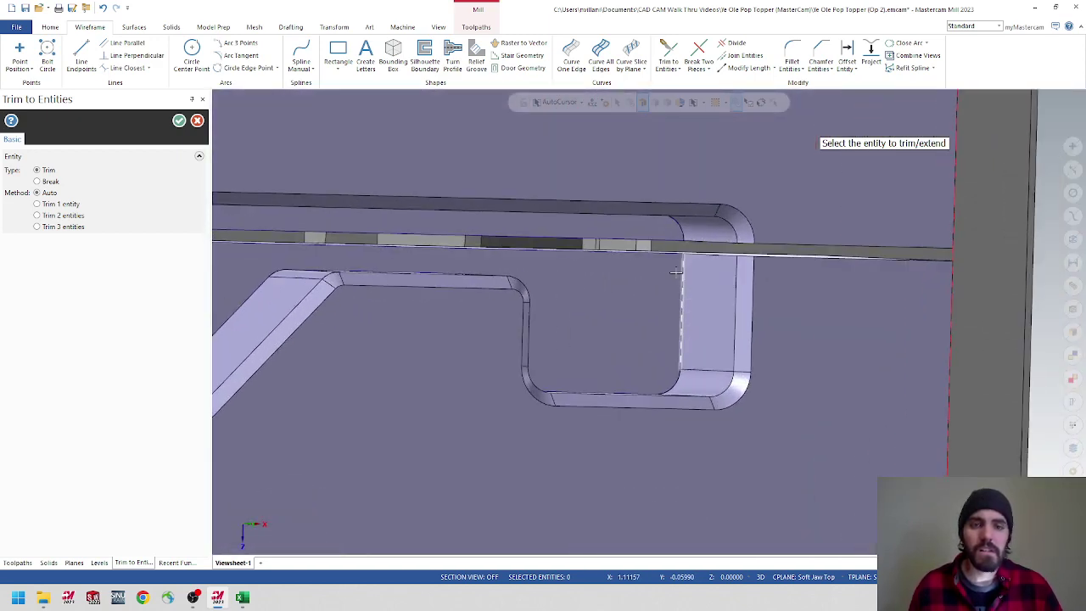
left_click(687, 272)
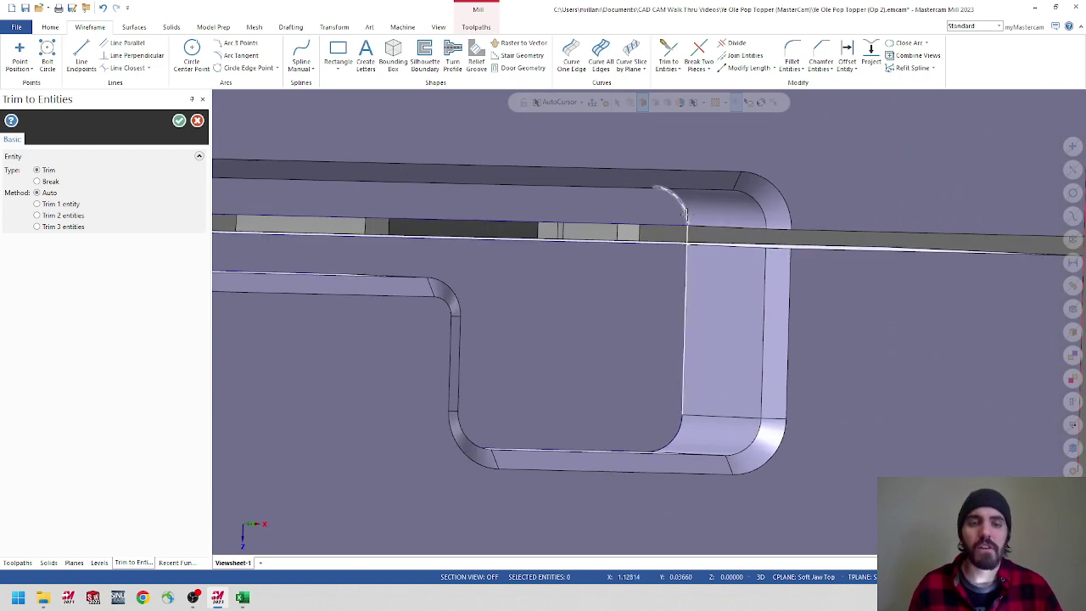
left_click(687, 213)
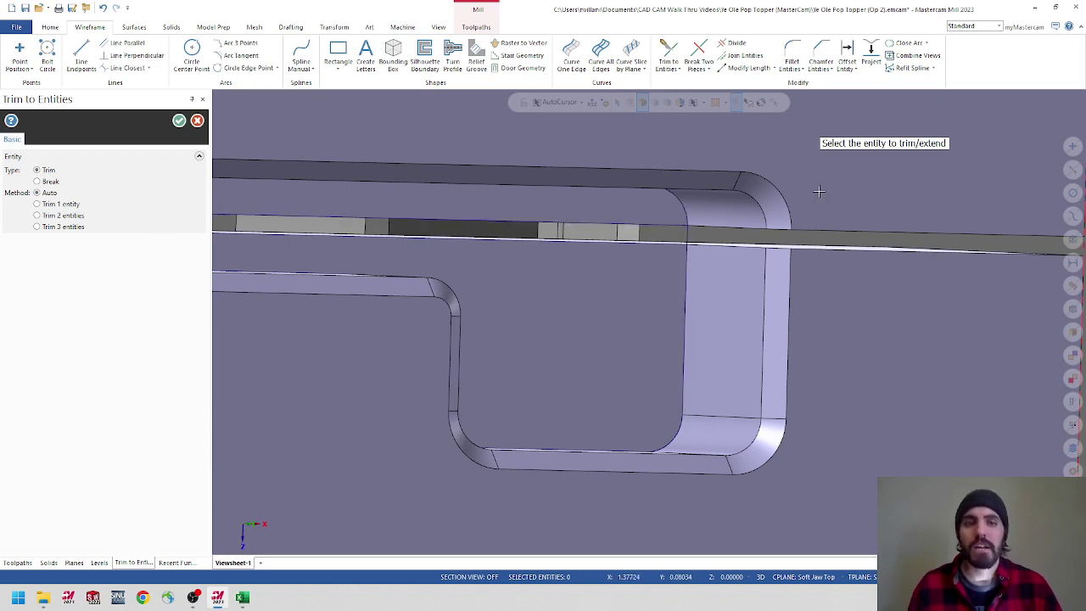
left_click(180, 124)
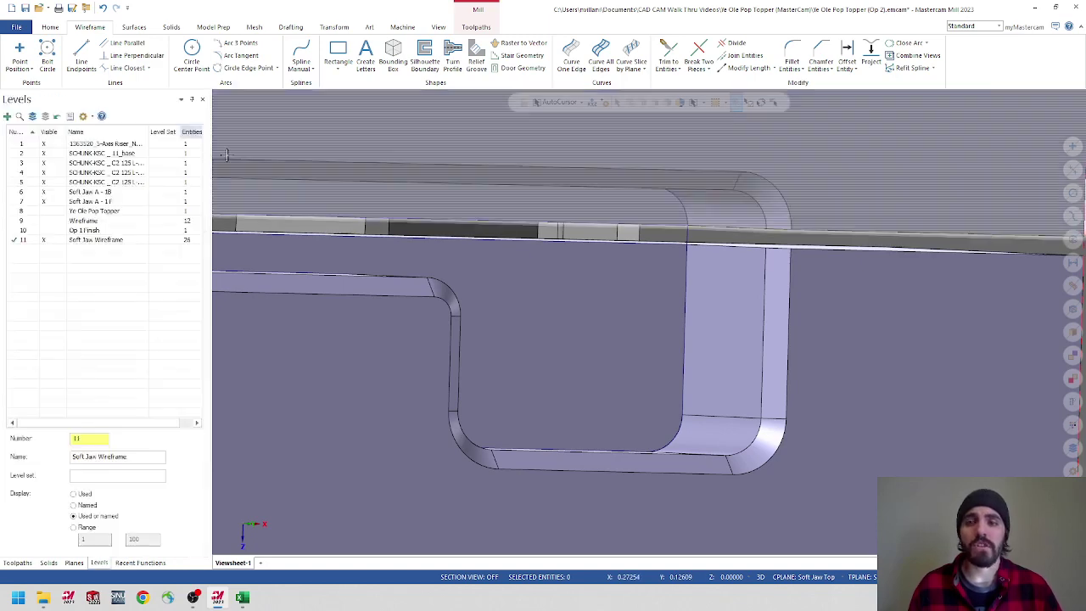
- Delete the two leftover wireframe lines running along the gap between the soft jaws
mouse_move(458, 227)
middle_mouse_down()
mouse_move(426, 194)
mouse_move(457, 225)
middle_mouse_up()
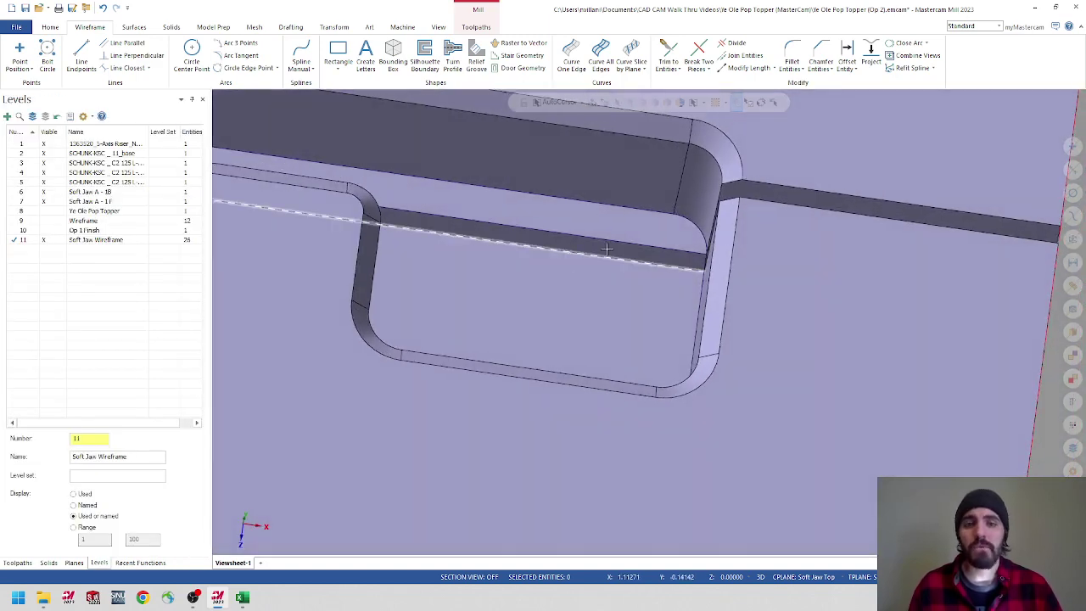
middle_click_drag(599, 254, 672, 260)
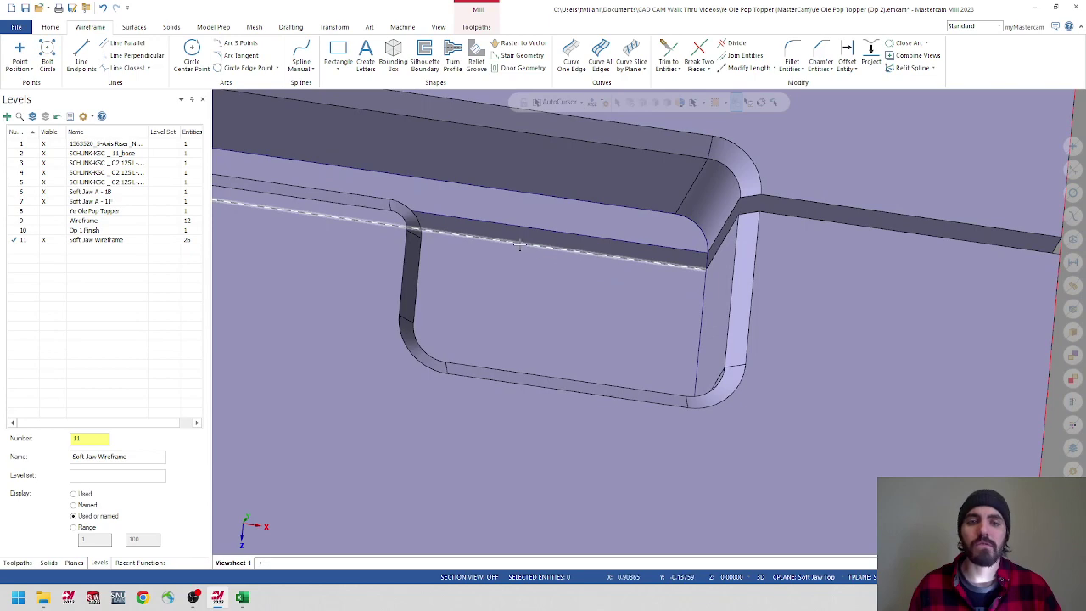
middle_click_drag(519, 244, 535, 210)
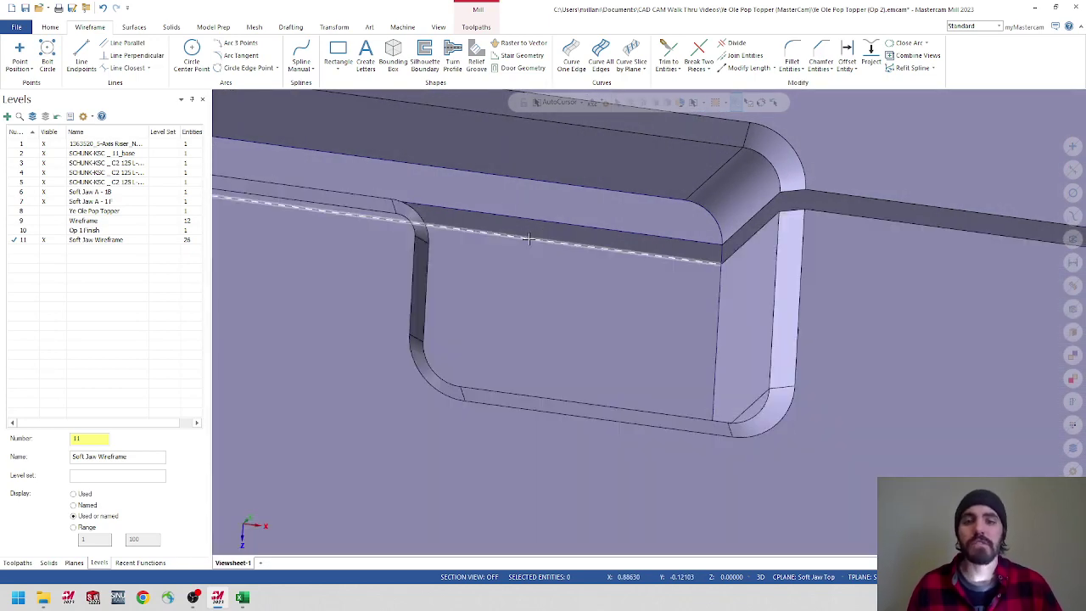
left_click(527, 240)
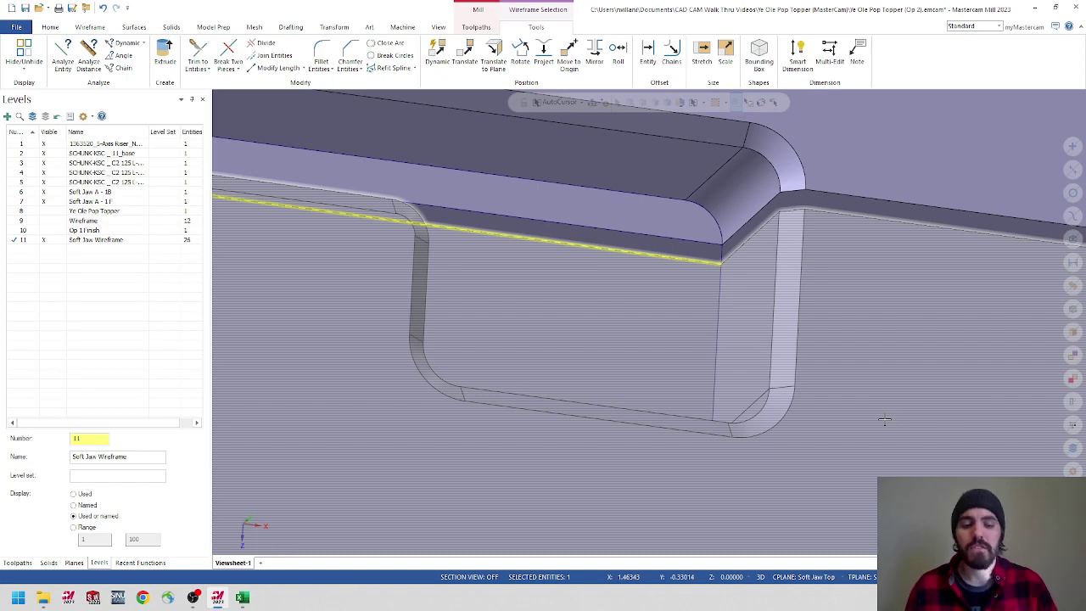
key("Escape")
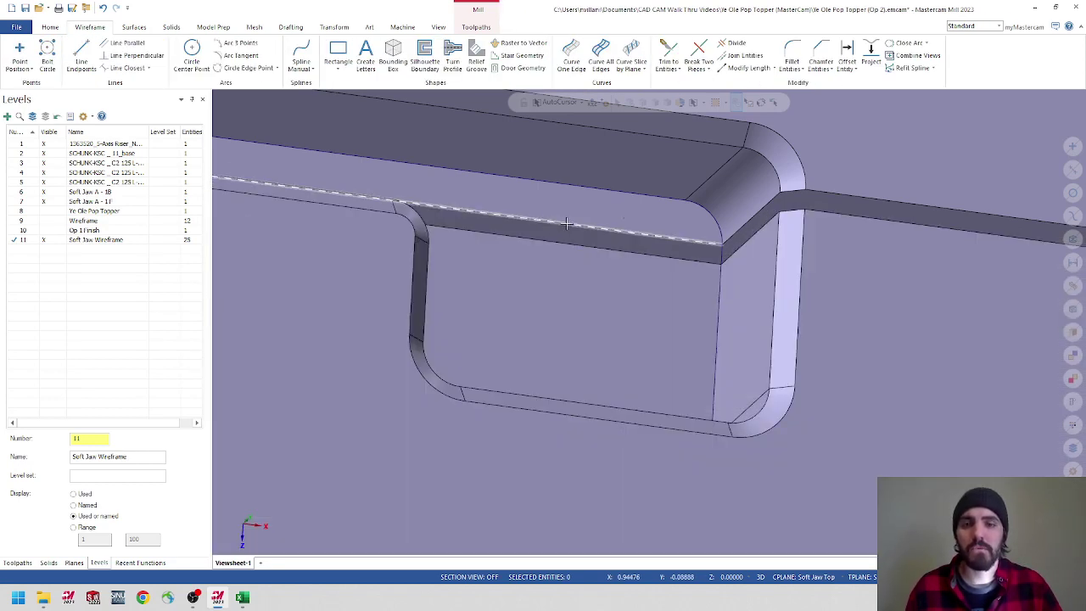
left_click(560, 221)
key("Delete")
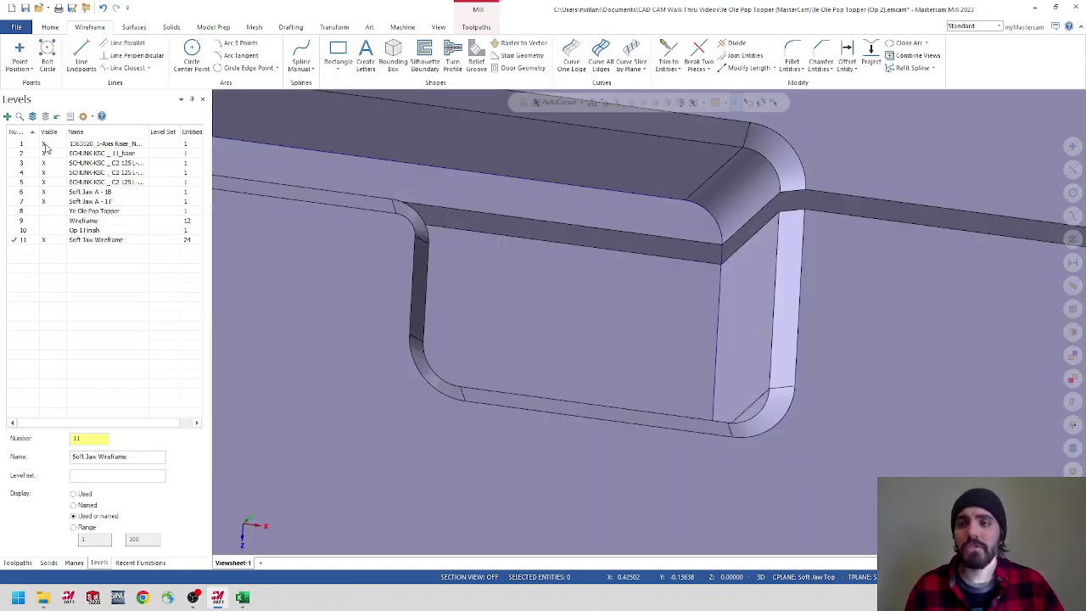
- Hide levels 1 to 7 and examine the pocket floor wireframe on its own for a closed profile
left_click(44, 144)
left_click(44, 152)
left_click(44, 162)
left_click(44, 172)
left_click(44, 182)
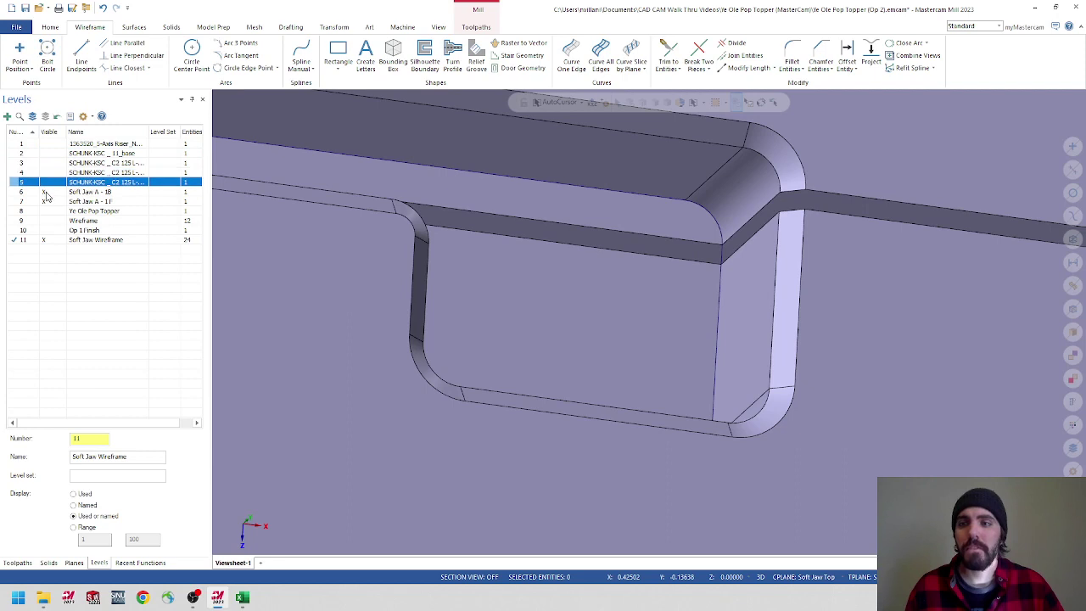
left_click(44, 192)
left_click(44, 201)
middle_click_drag(483, 252, 519, 266)
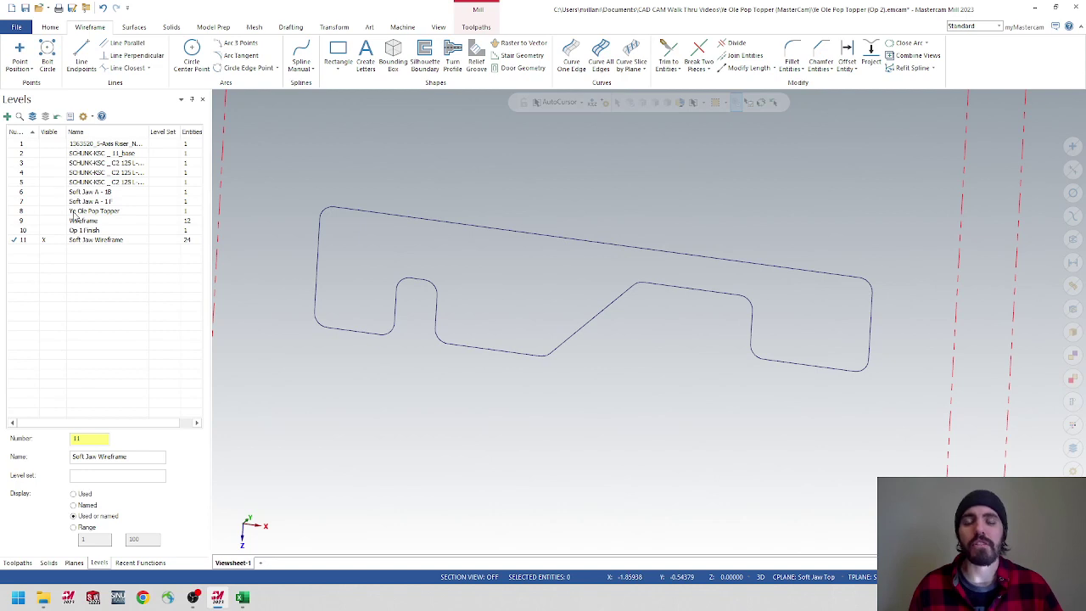
- Redisplay levels 1 to 7 with the riser, vise components and both soft jaws
left_click(49, 144)
left_click(48, 154)
left_click(46, 163)
left_click(46, 172)
left_click(45, 181)
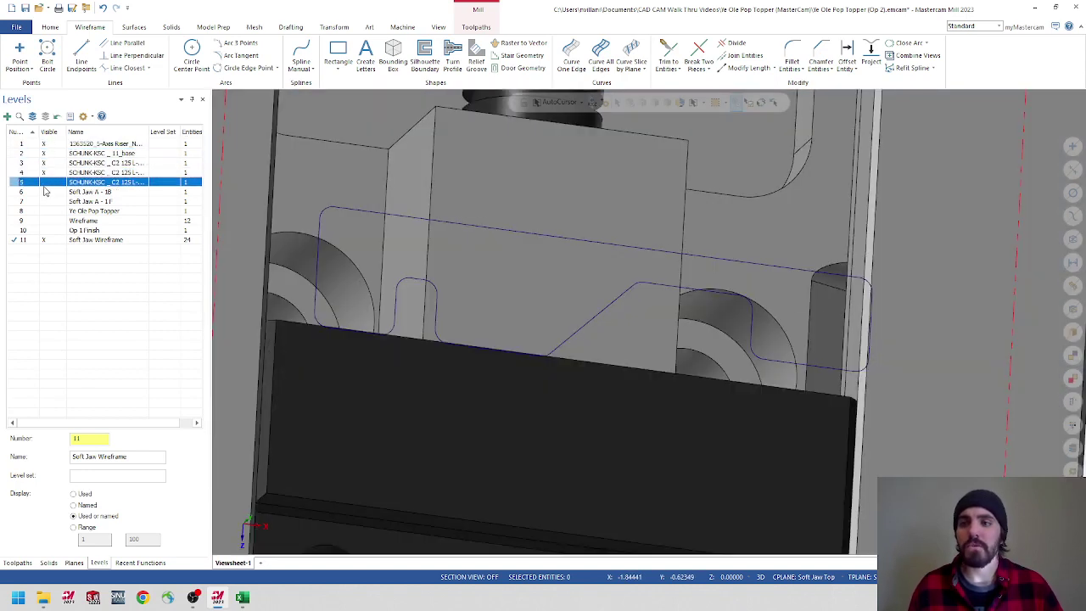
left_click(46, 192)
left_click(46, 201)
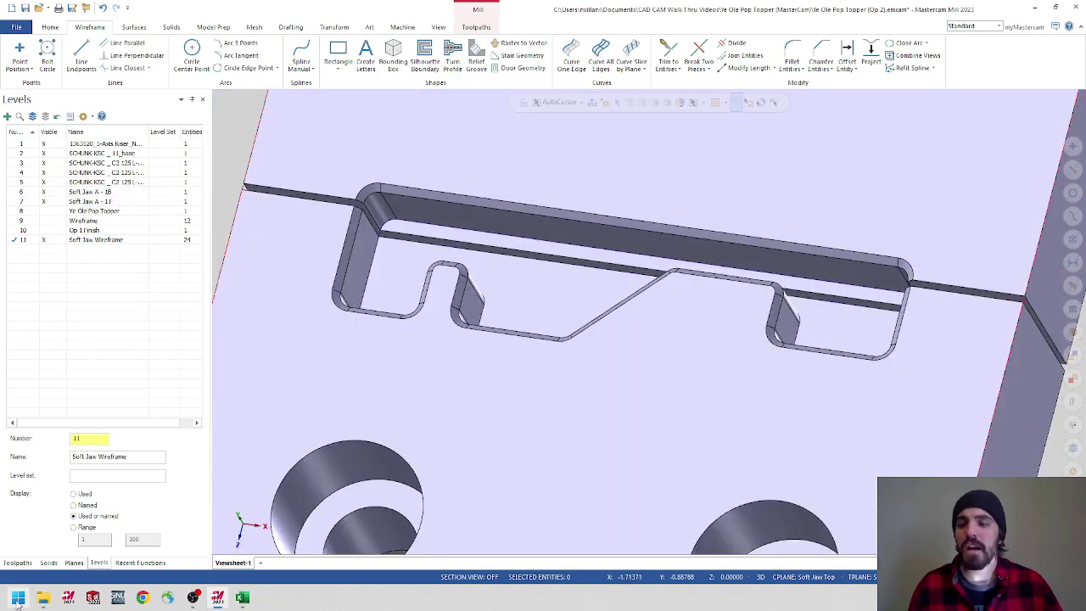
- Start a 2D High Speed Dynamic Mill toolpath in Toolpath Group-3 of the Soft Jaws machine group
left_click(17, 562)
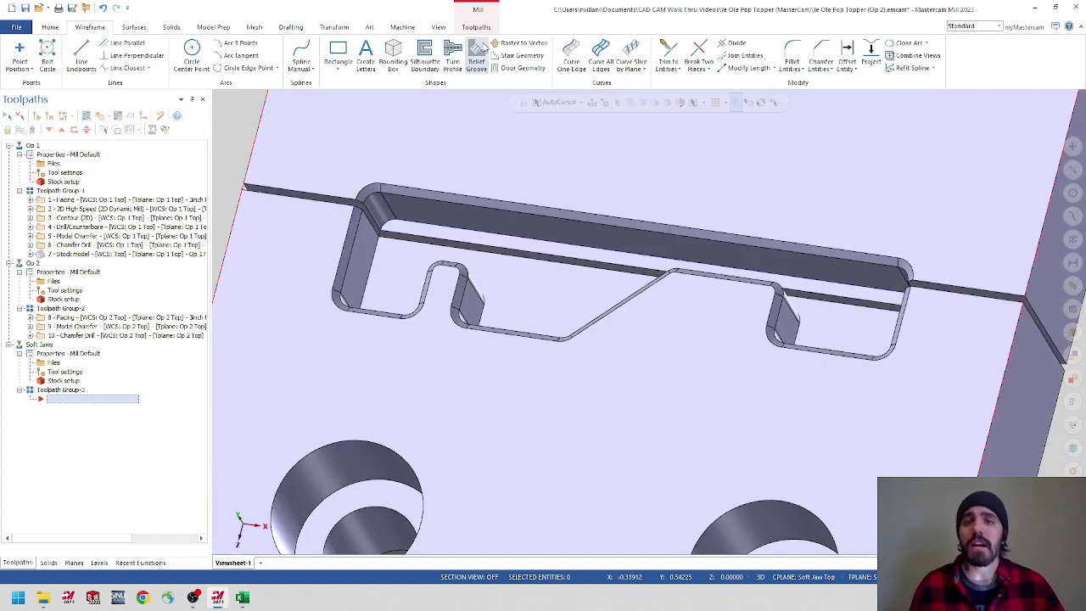
left_click(482, 28)
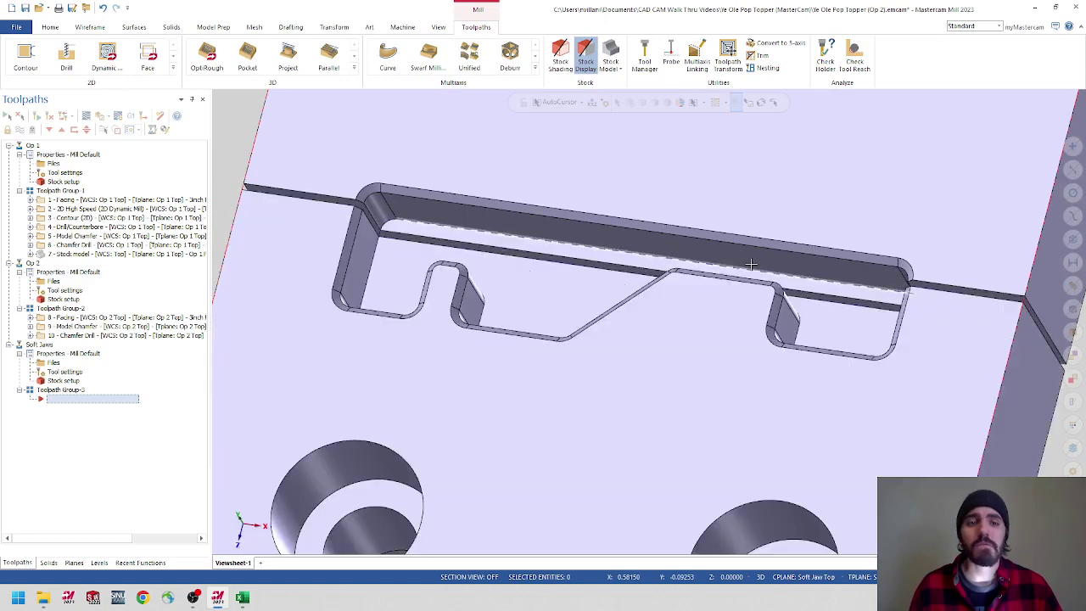
middle_click_drag(751, 264, 743, 267)
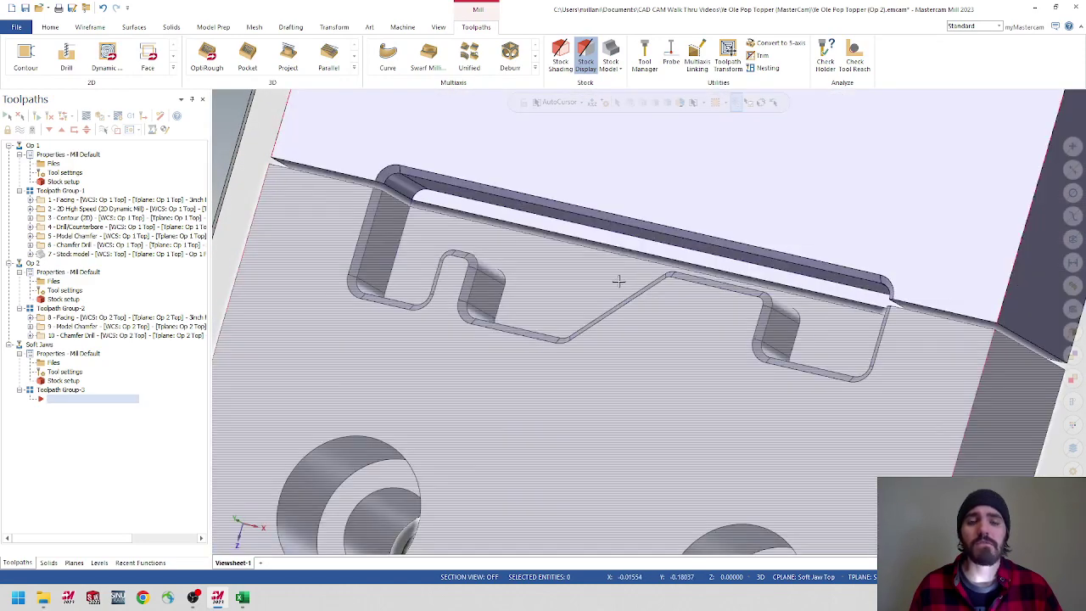
middle_click_drag(618, 281, 596, 257)
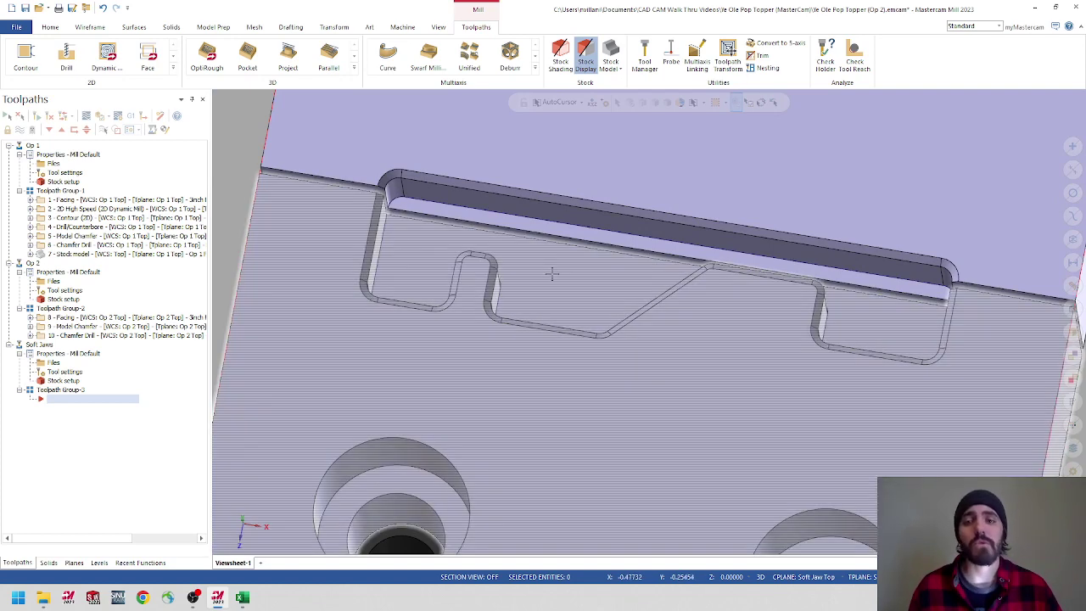
middle_click_drag(514, 245, 600, 249)
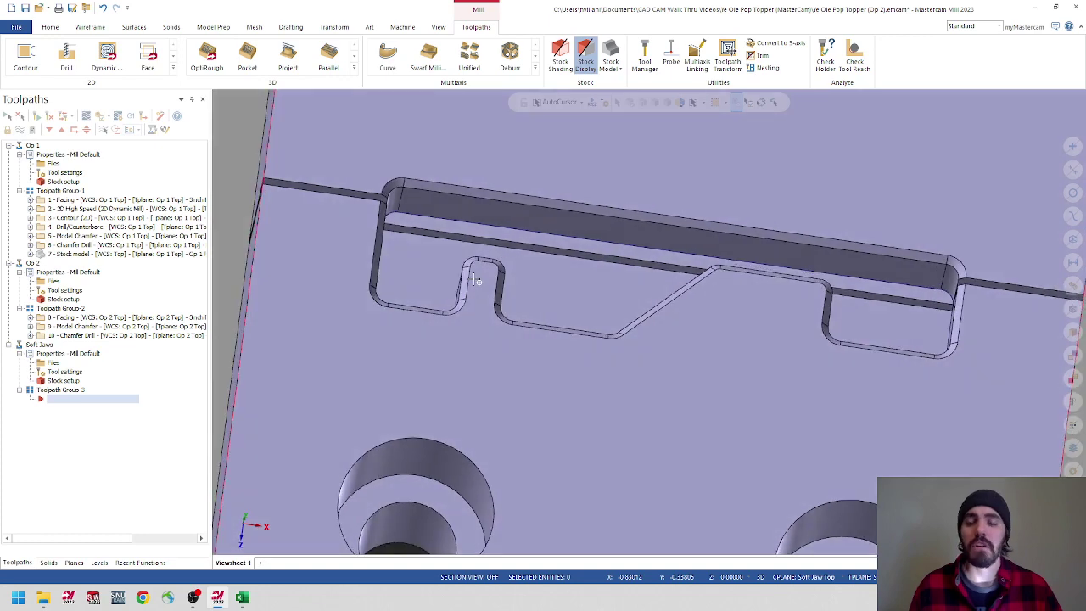
left_click(115, 68)
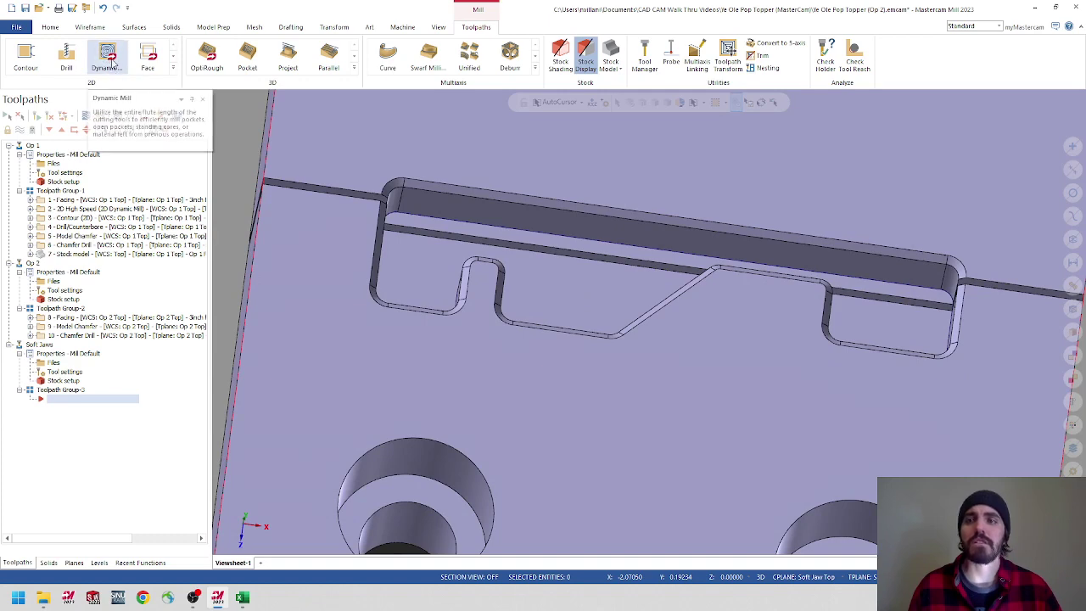
left_click(173, 68)
left_click(106, 64)
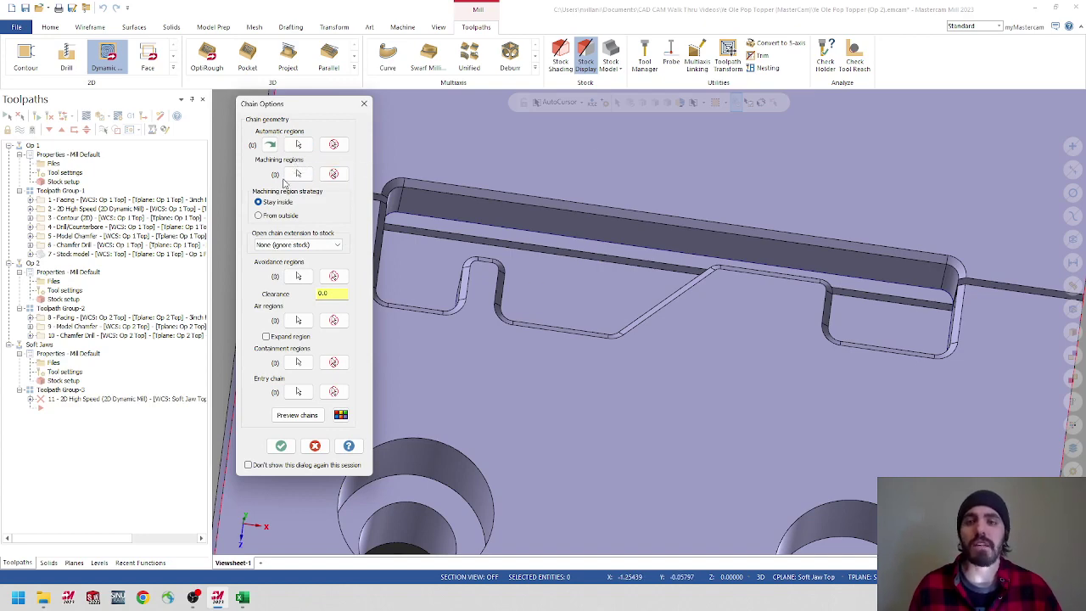
- Chain the closed pocket floor wireframe as the machining region of the Dynamic Mill toolpath
left_click(299, 175)
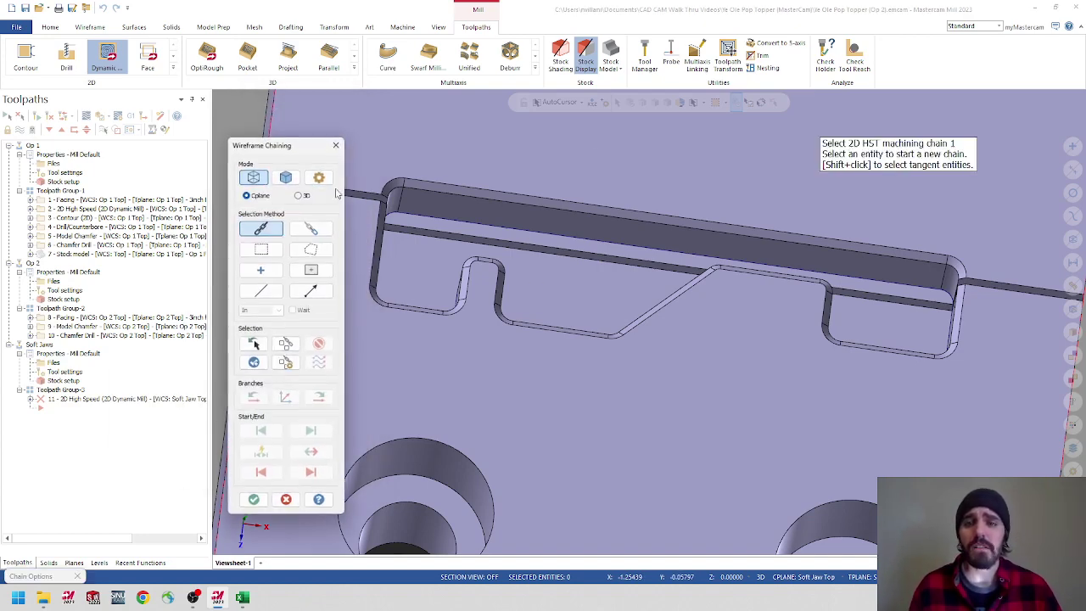
middle_click_drag(365, 216, 378, 228)
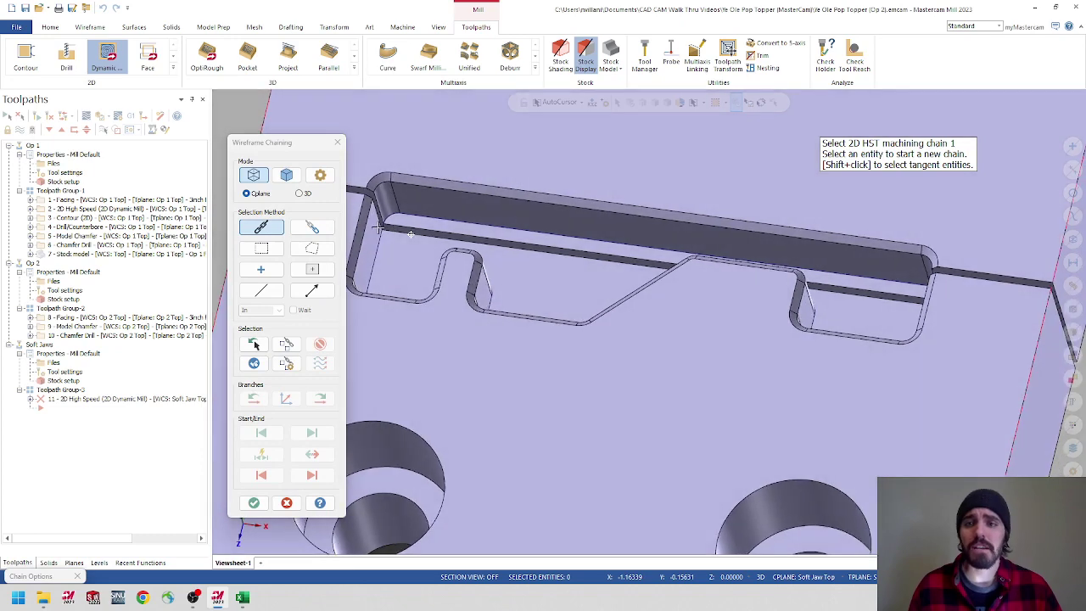
left_click(287, 176)
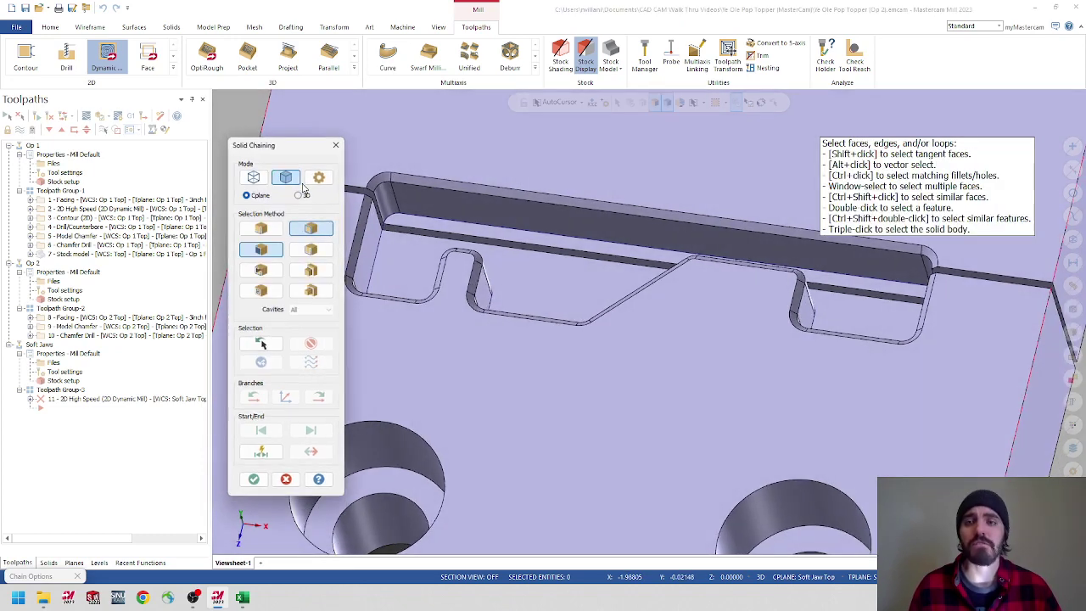
left_click(253, 176)
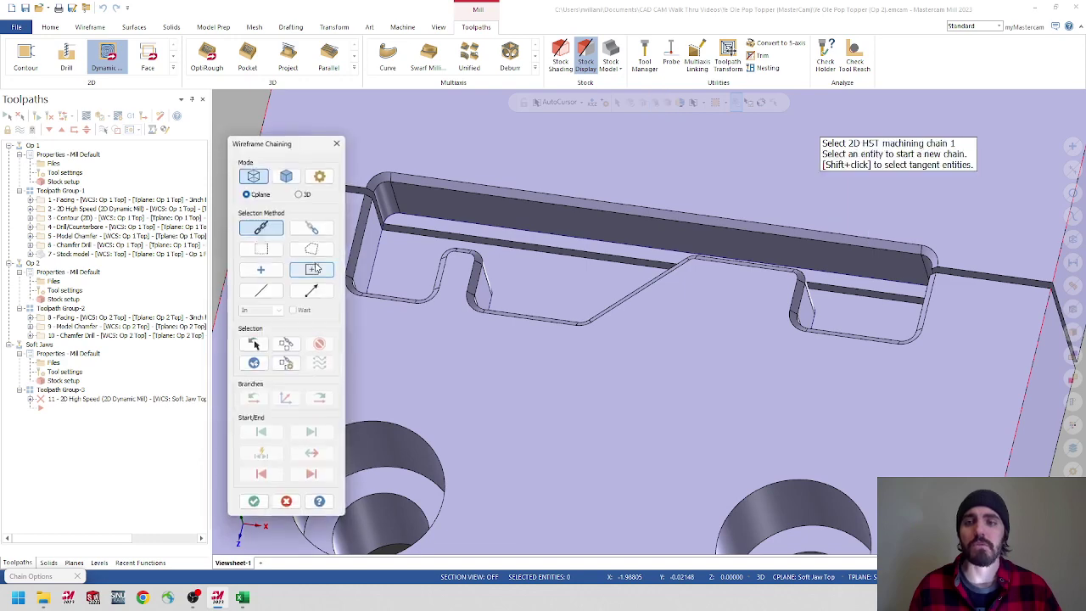
left_click(382, 242)
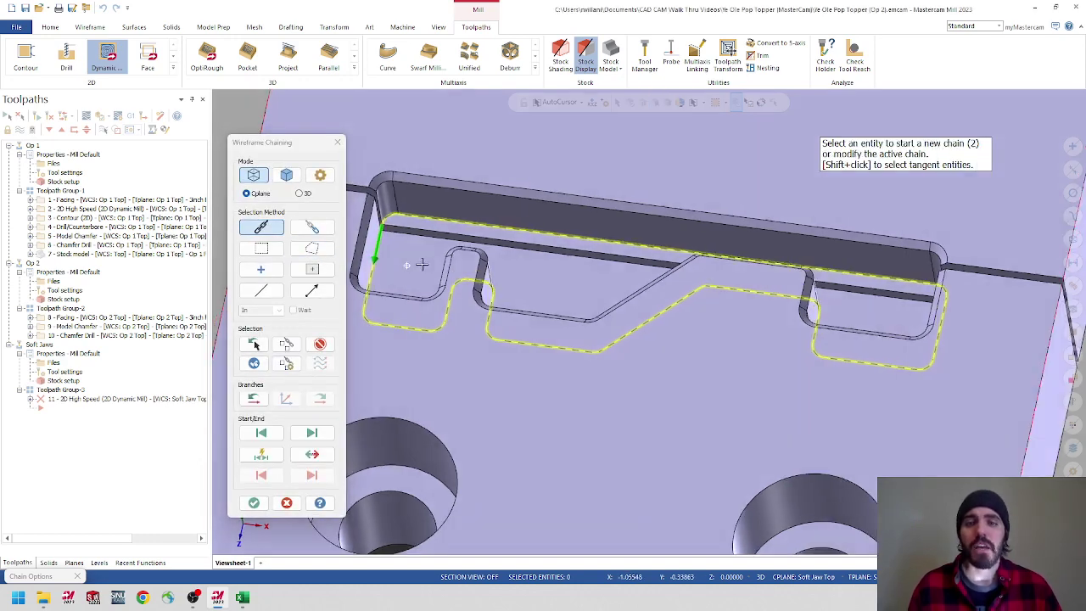
middle_click_drag(404, 270, 408, 267)
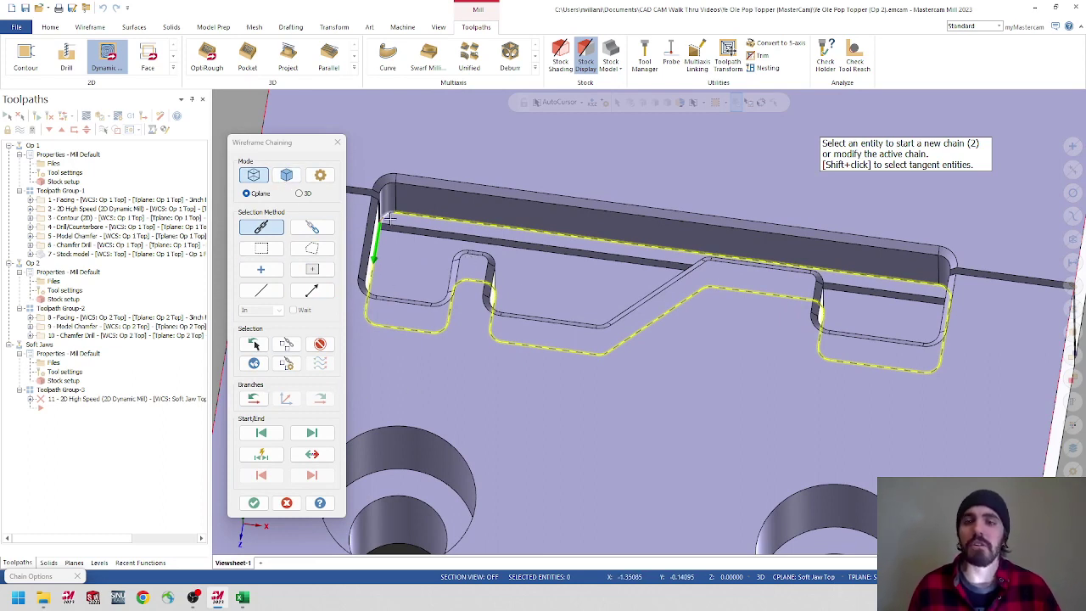
scroll(513, 285, "up", 2)
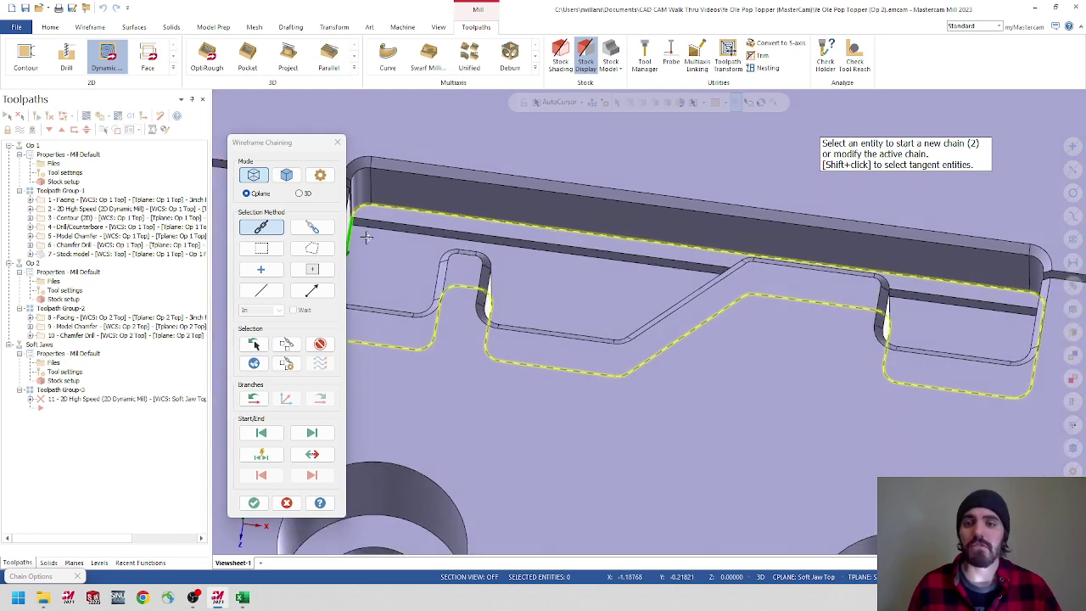
scroll(356, 223, "up", 4)
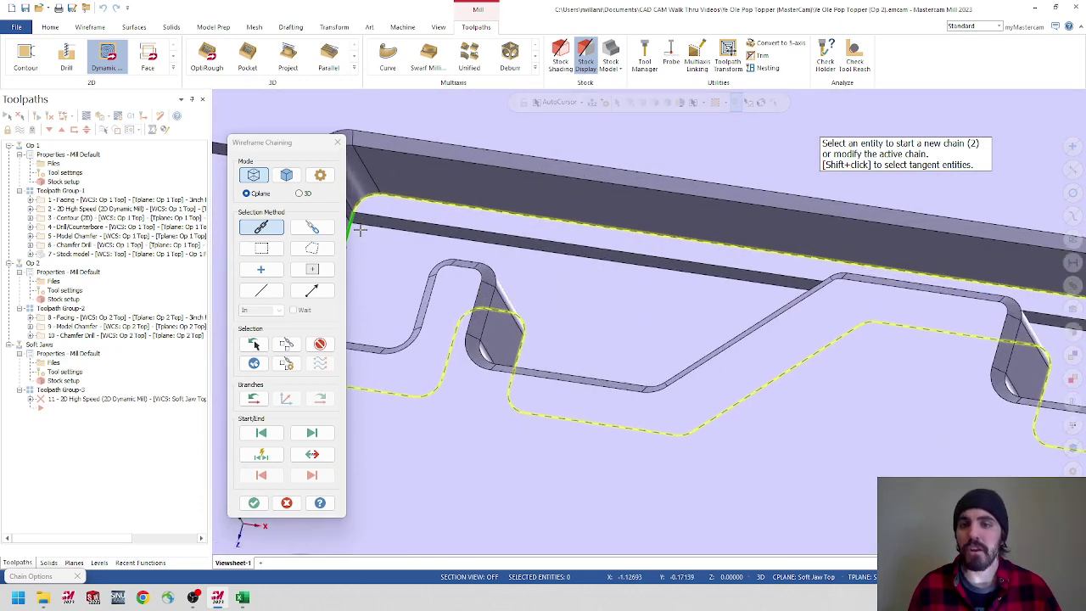
scroll(385, 237, "down", 3)
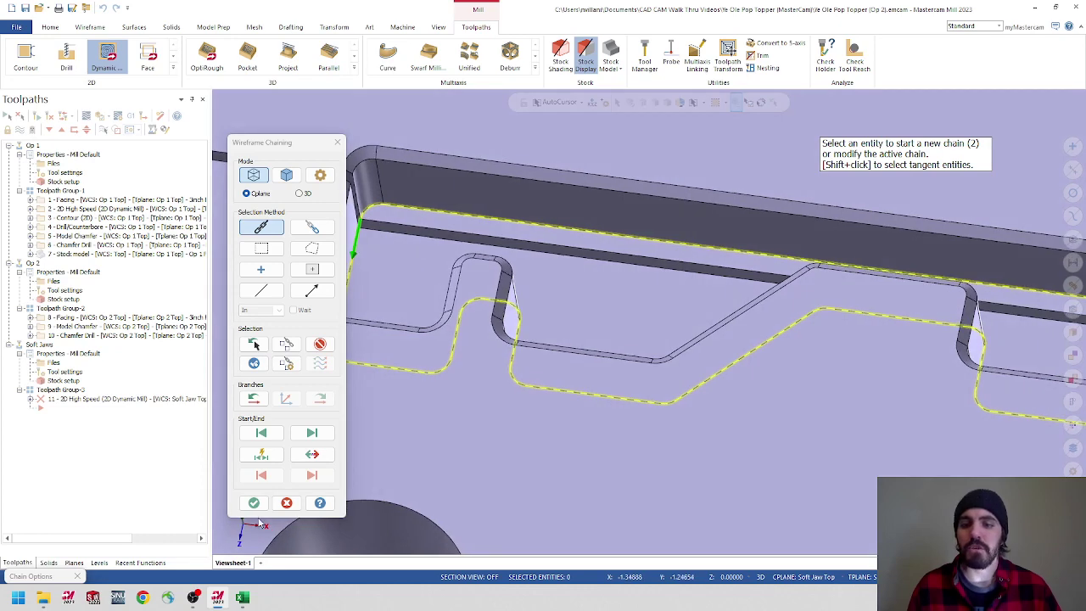
left_click(254, 503)
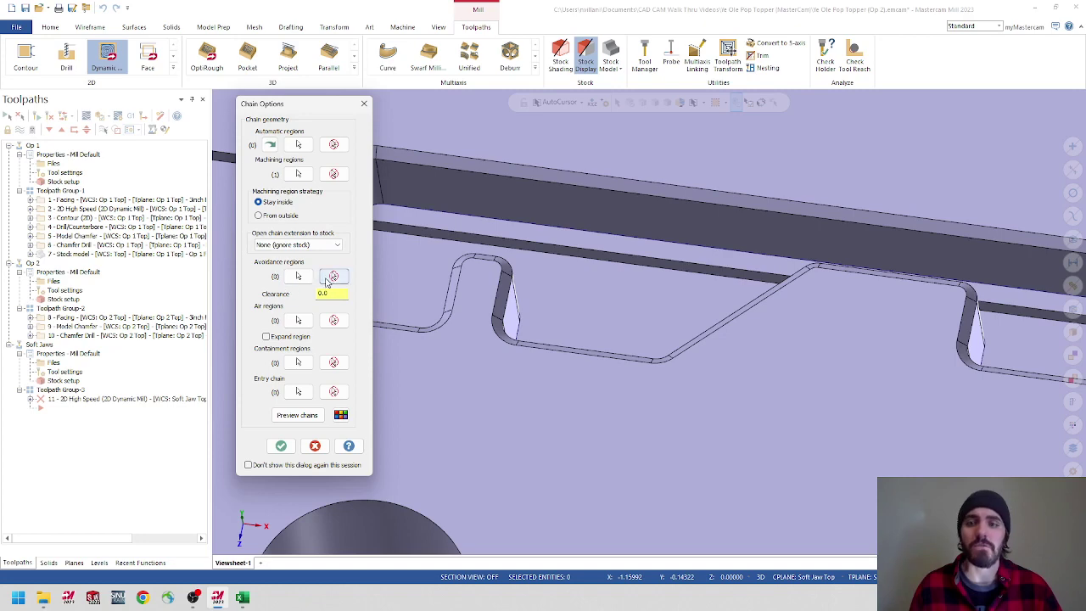
- Set the loops of both soft jaws' top faces as avoidance regions, using solid face chaining
left_click(299, 277)
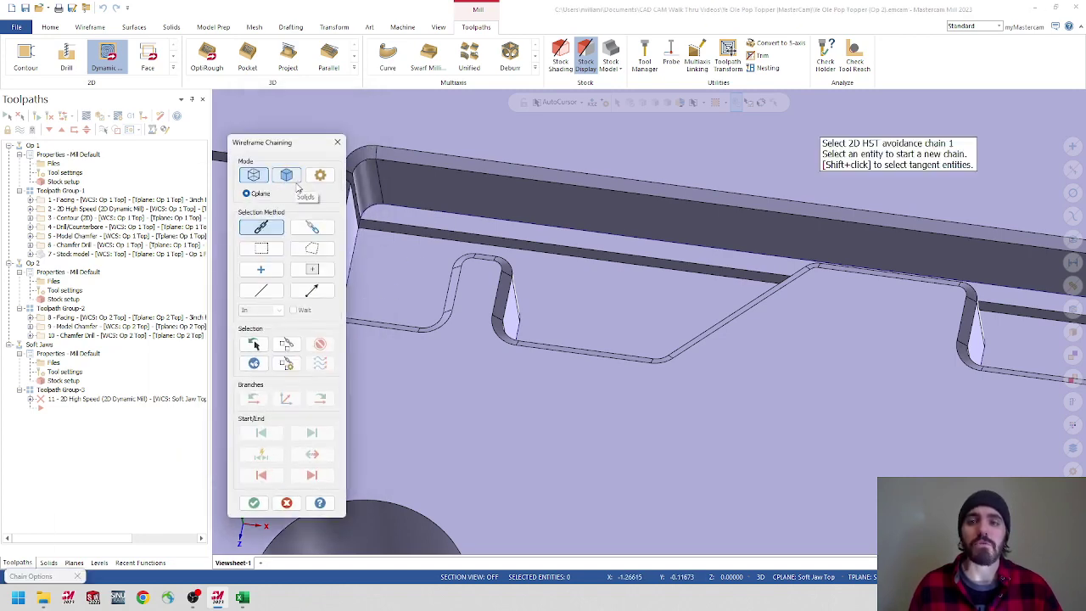
left_click(286, 175)
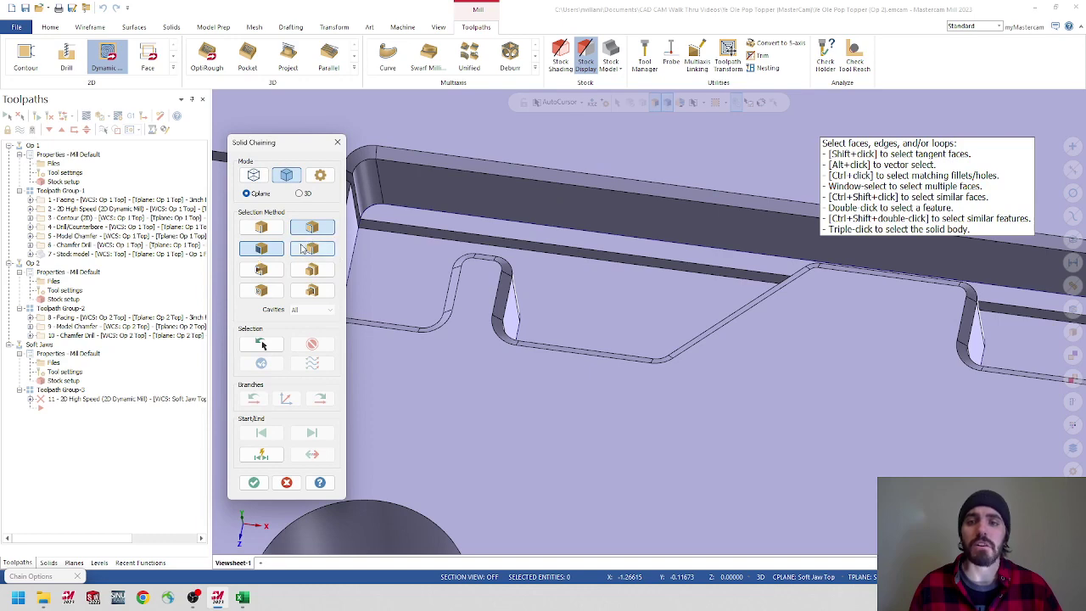
left_click(263, 250)
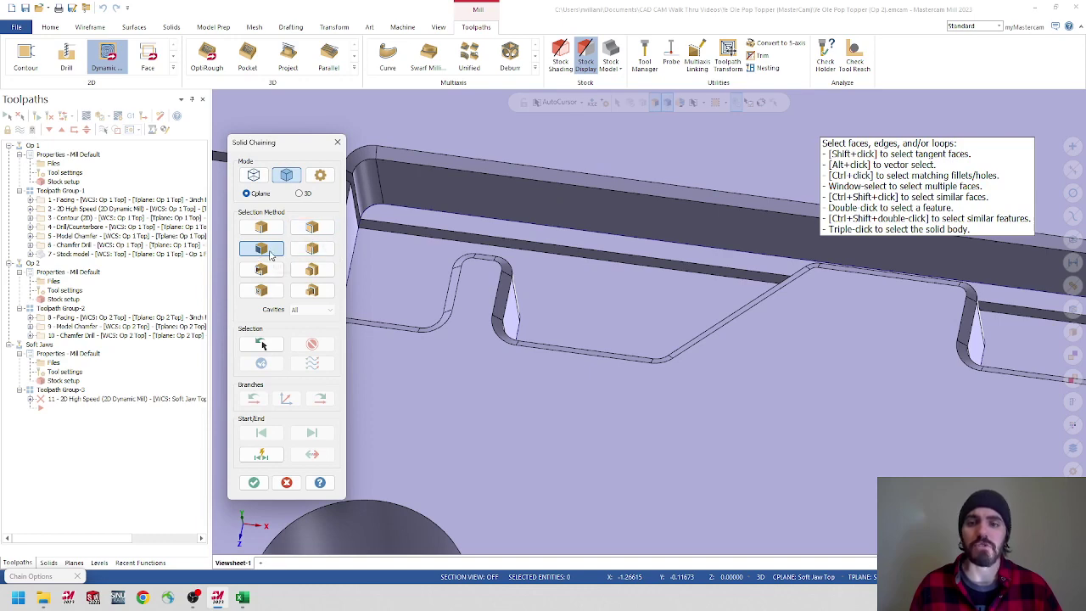
scroll(589, 311, "down", 4)
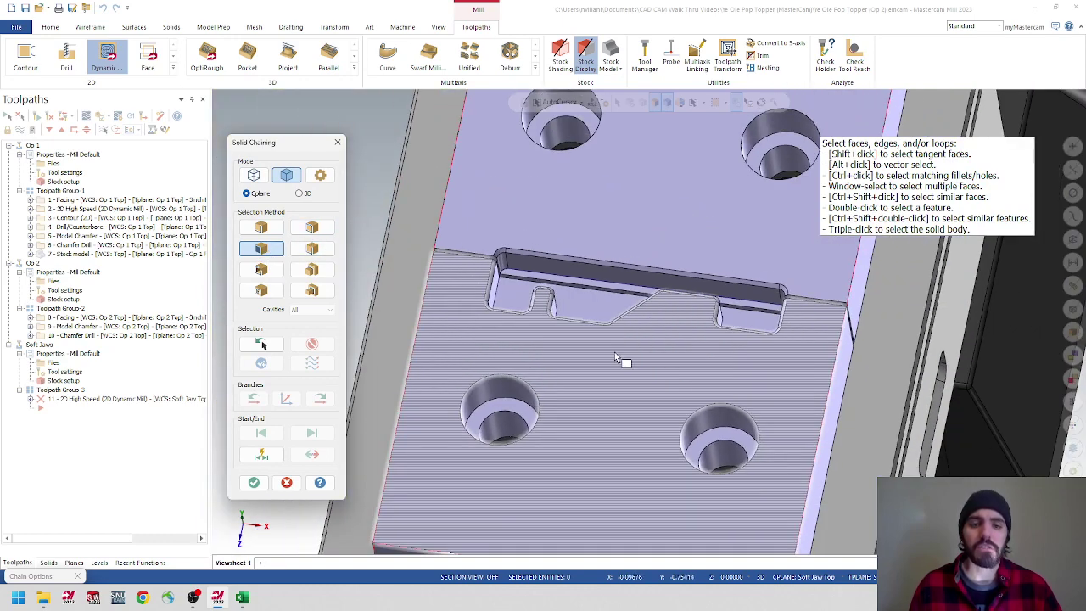
left_click(617, 357)
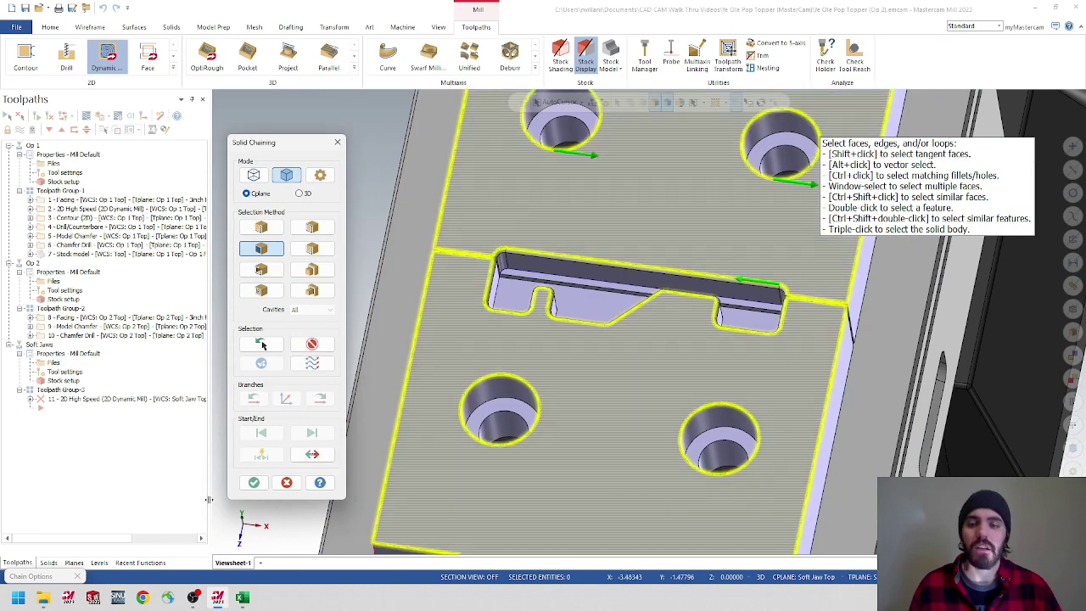
left_click(253, 481)
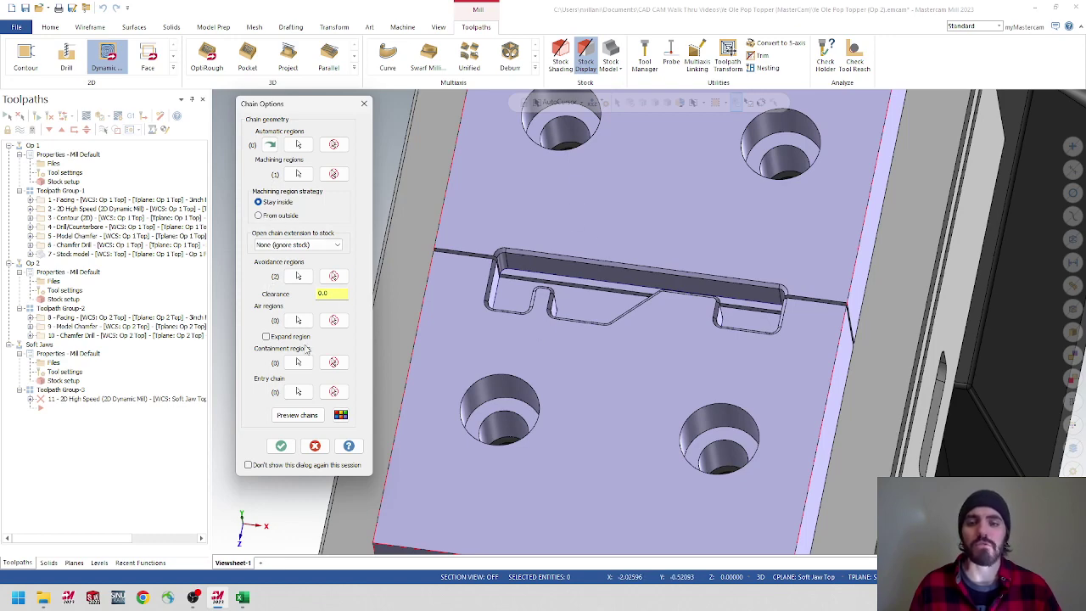
- Accept the chained regions and choose tool 5, the .250_ENDMILL, for the Dynamic Mill toolpath
left_click(282, 446)
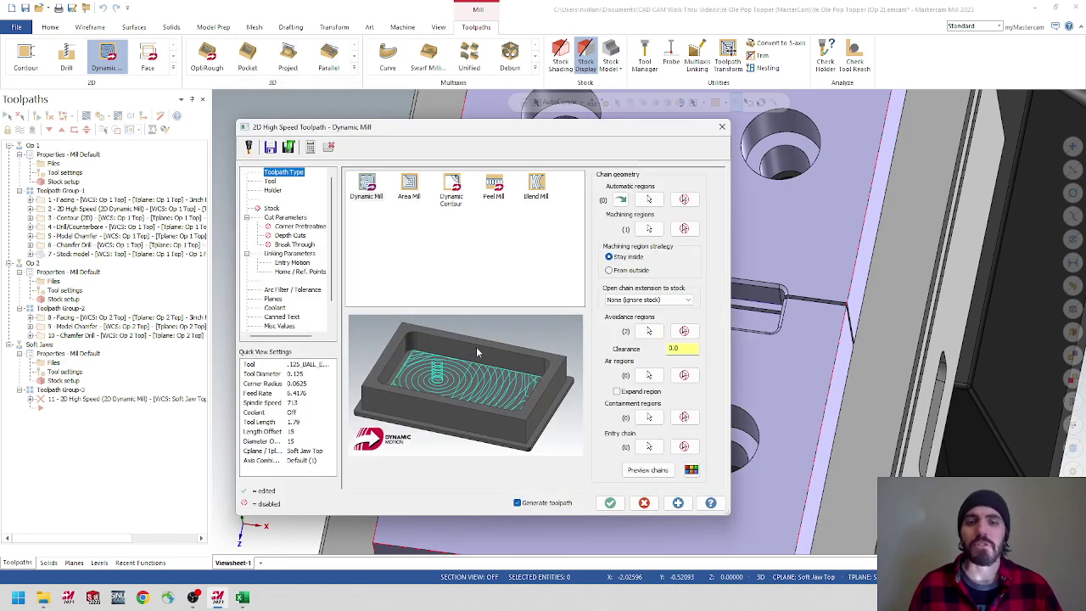
left_click(269, 182)
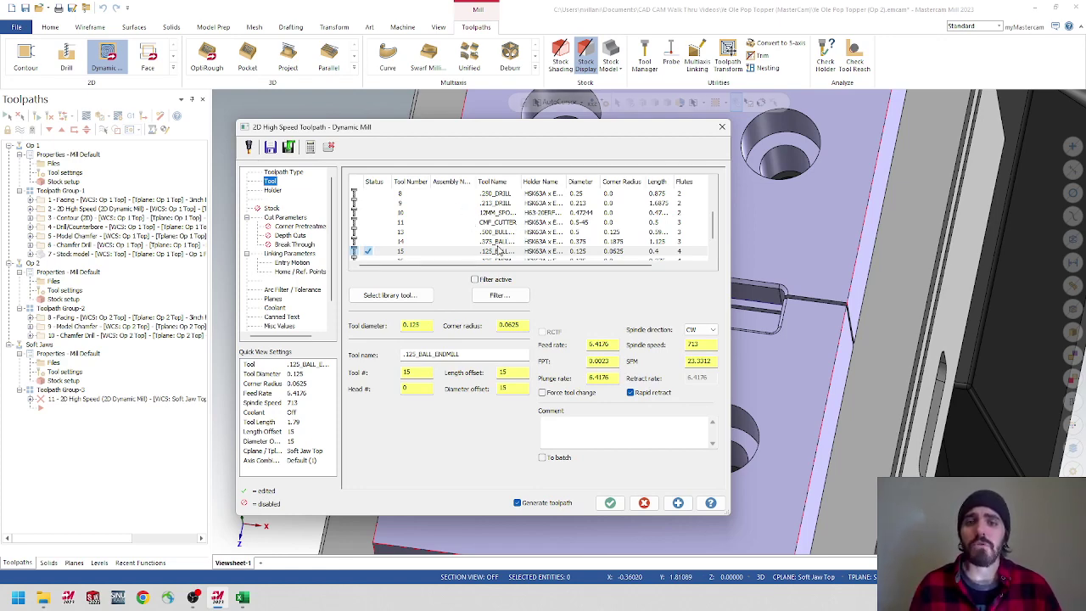
scroll(509, 249, "down", 1)
scroll(484, 250, "up", 4)
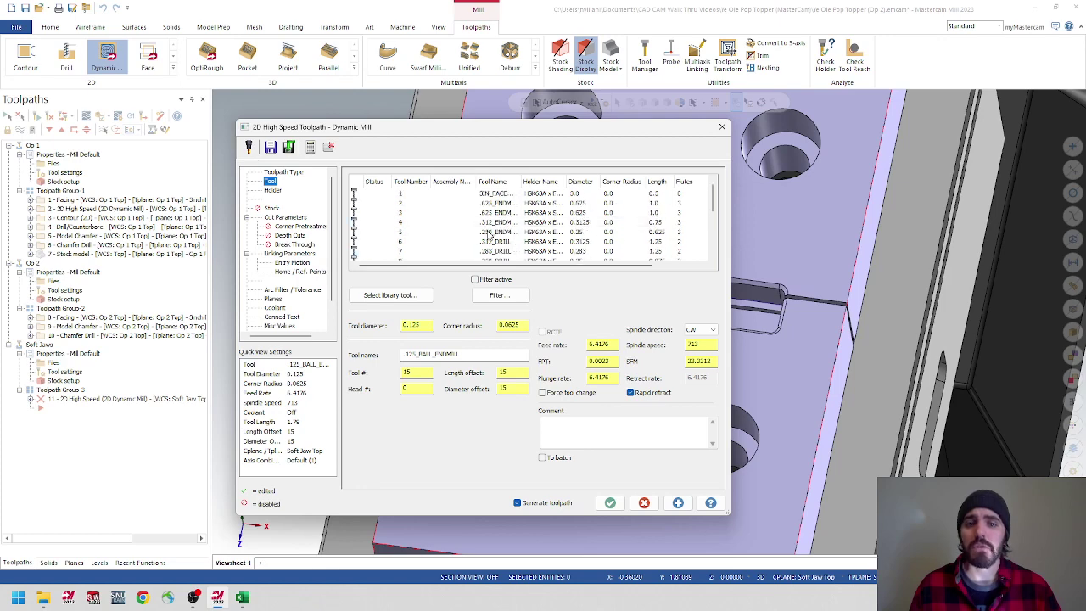
left_click(482, 234)
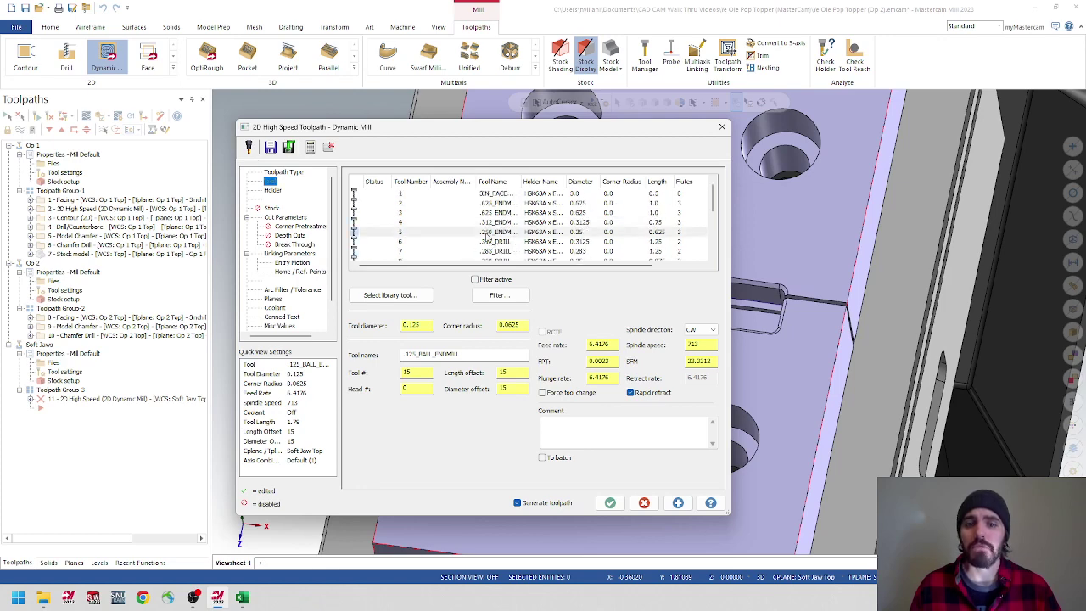
- Add the comment ".250 Rough Endmill" to the Dynamic Mill operation
left_click(626, 436)
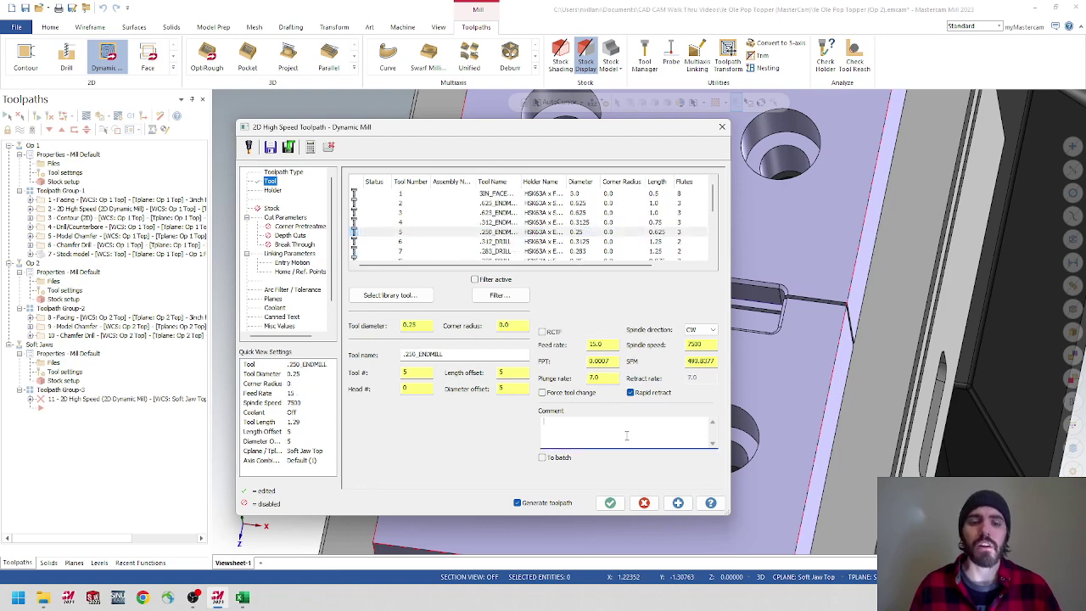
type(".250 ")
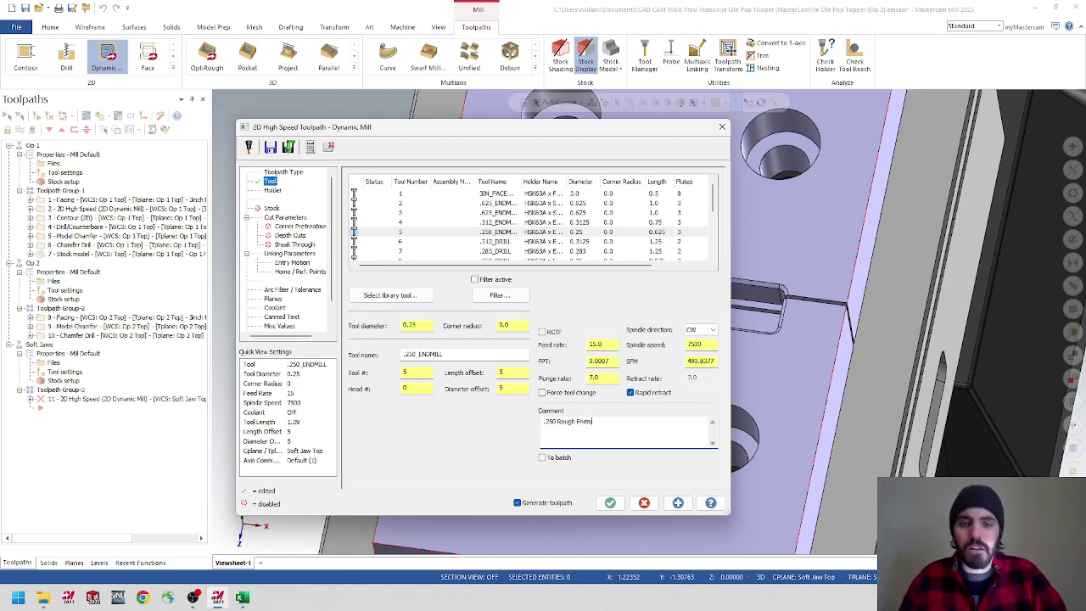
type("Rough Endmill")
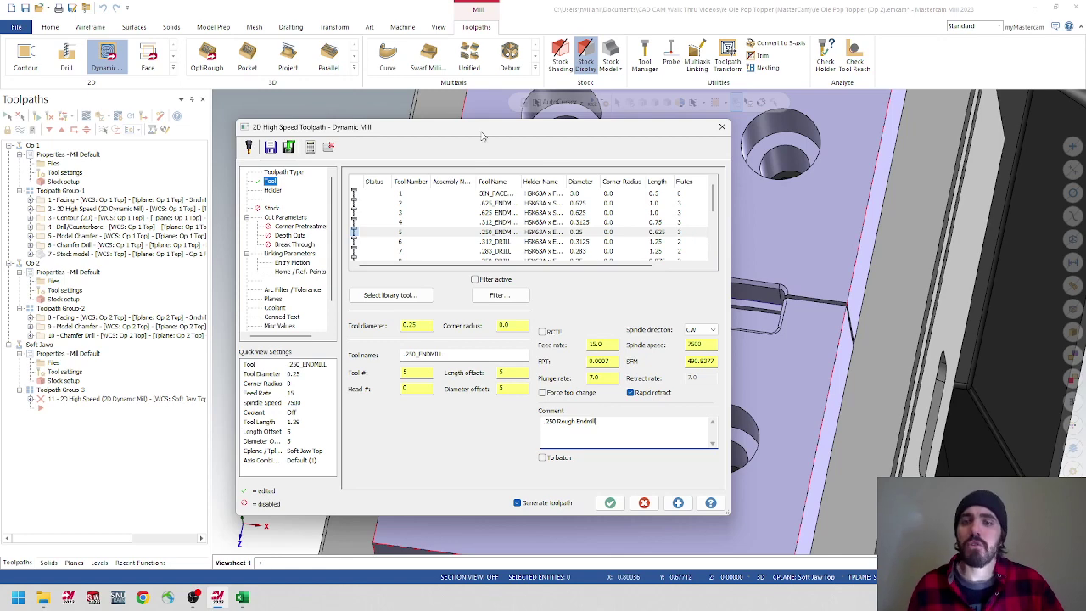
- Set the stock to leave to 0.005 on both the walls and the floors in the cut parameters
left_click(285, 217)
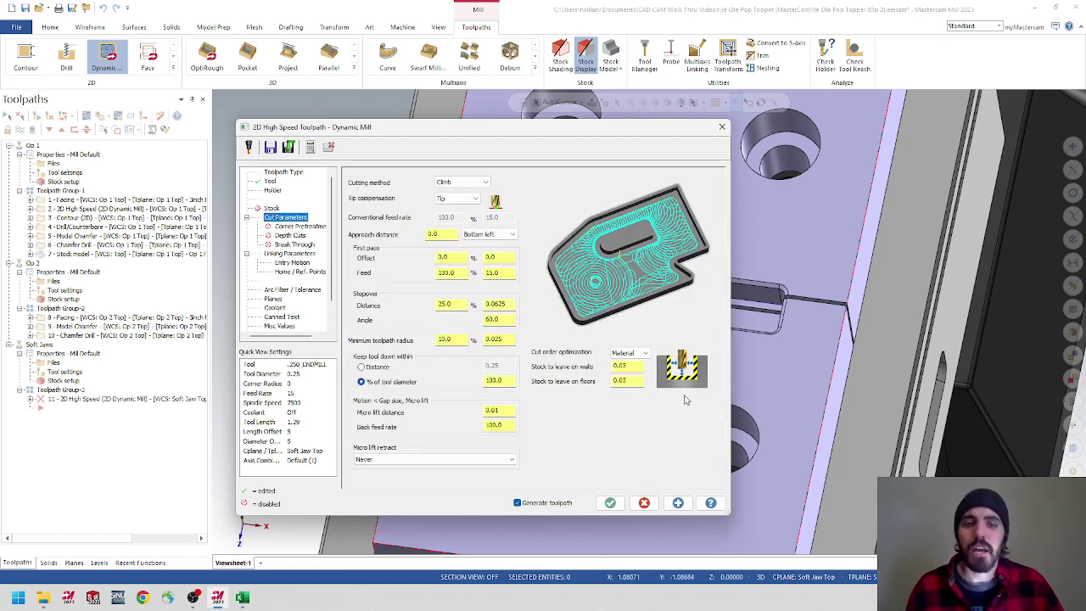
double_click(634, 366)
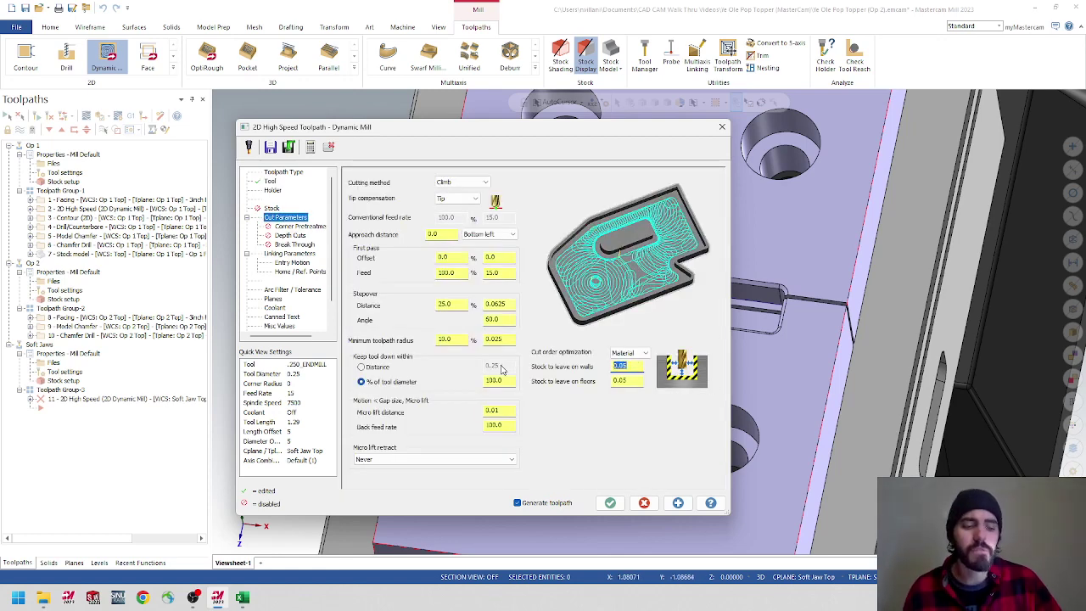
type(".0")
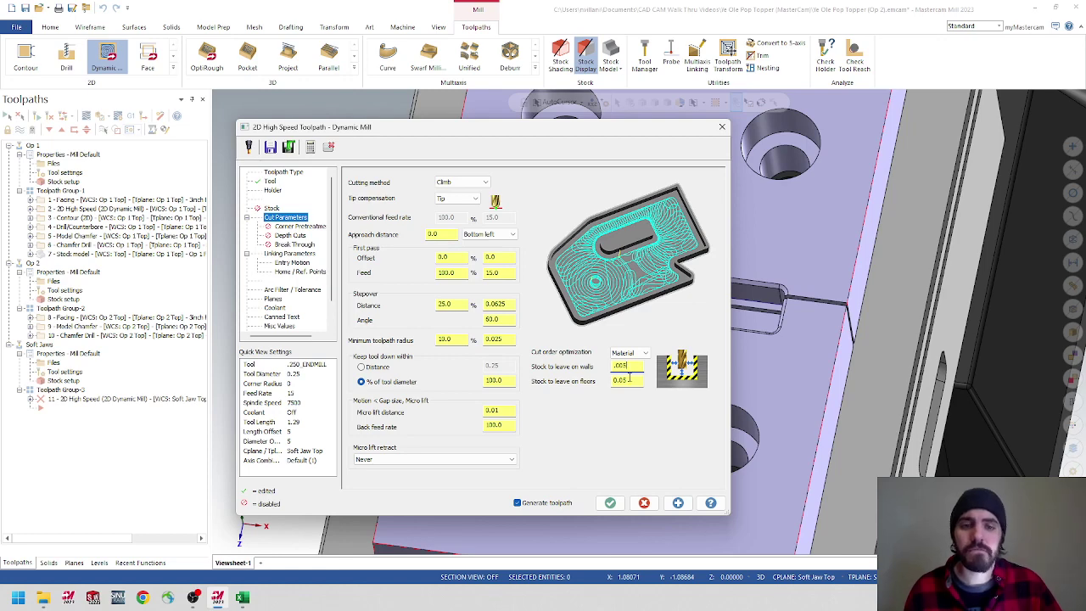
double_click(629, 379)
type(".0")
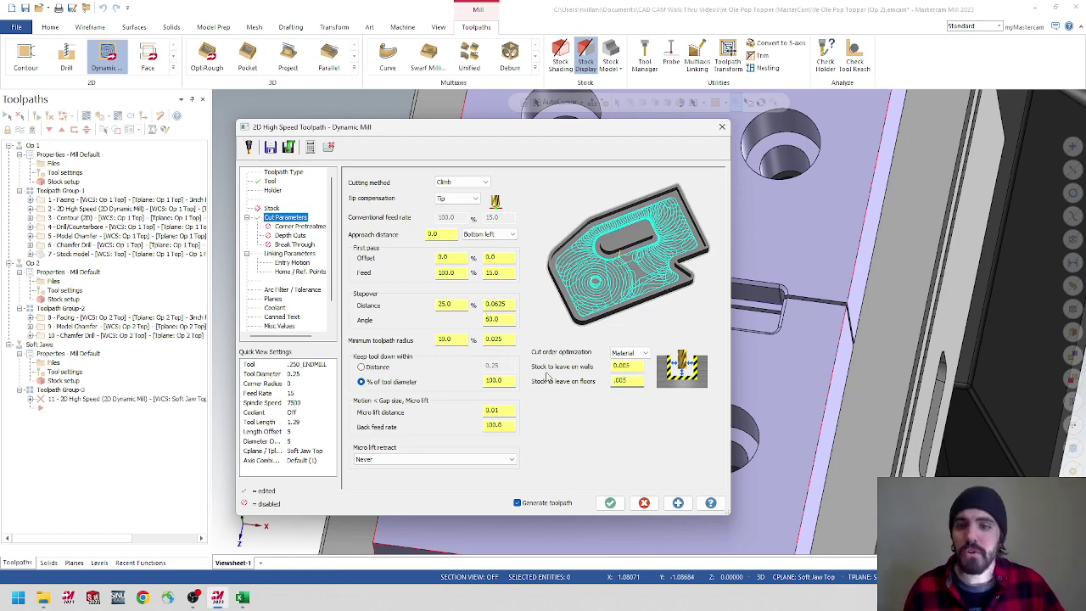
- Look up the depth per pass for tool 5, the .250 end mill, in the Excel tool list
left_click(291, 236)
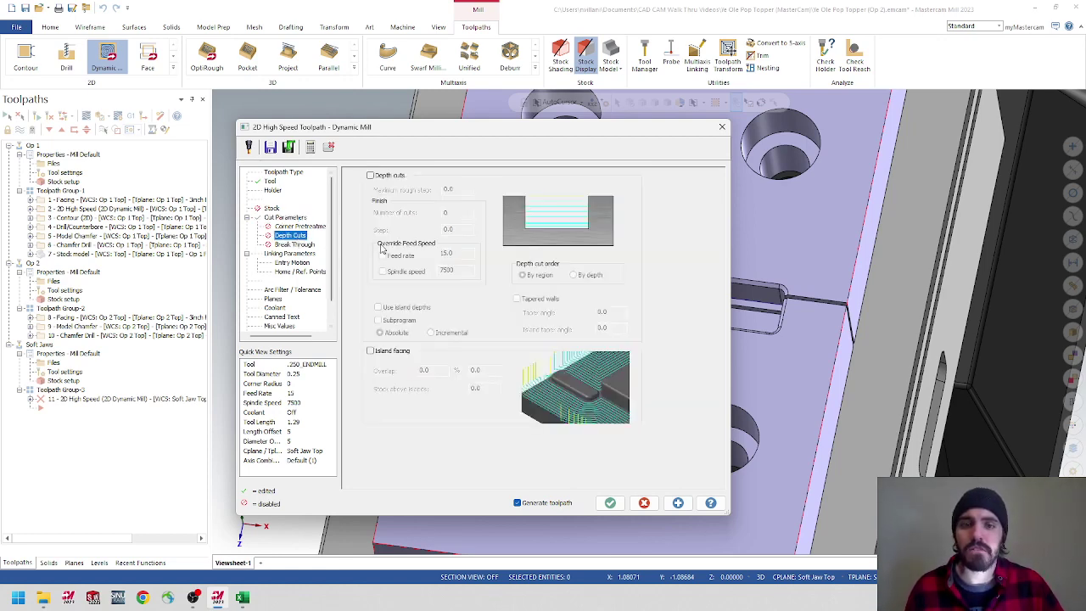
left_click(243, 597)
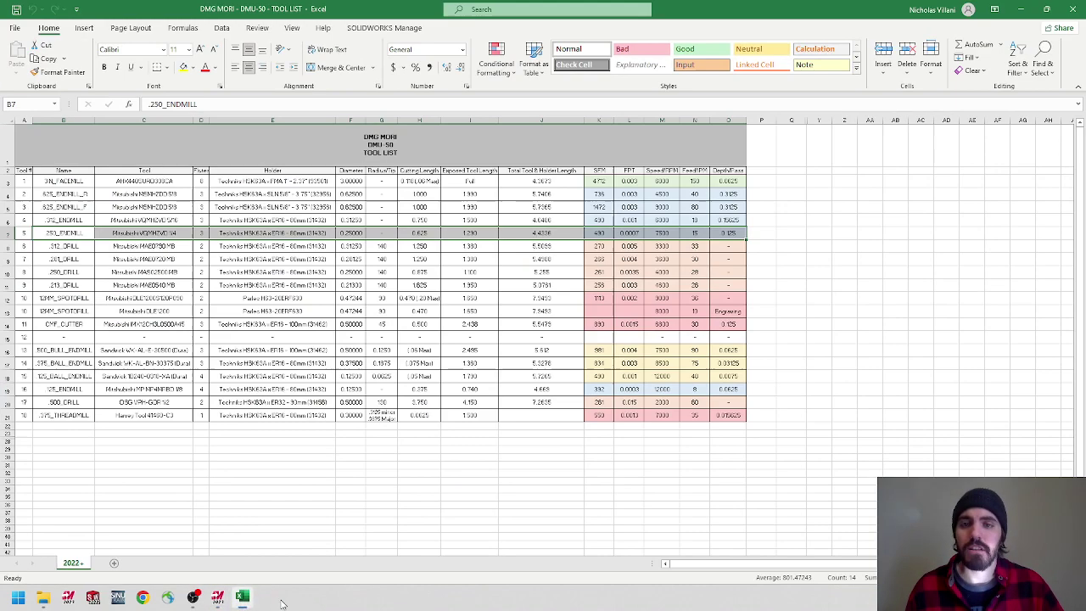
left_click_drag(24, 232, 733, 234)
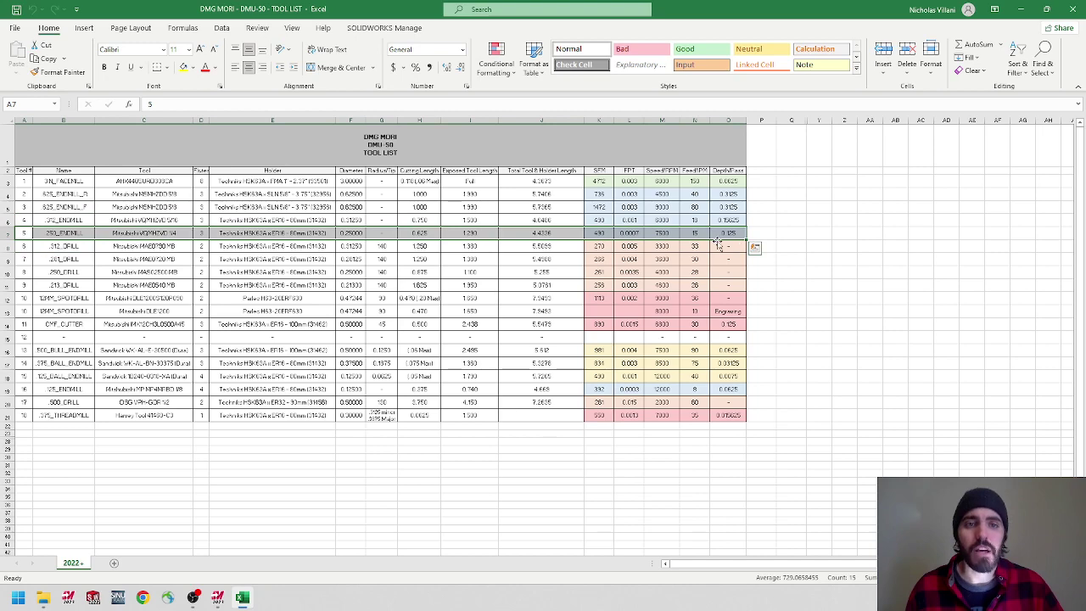
left_click(1022, 11)
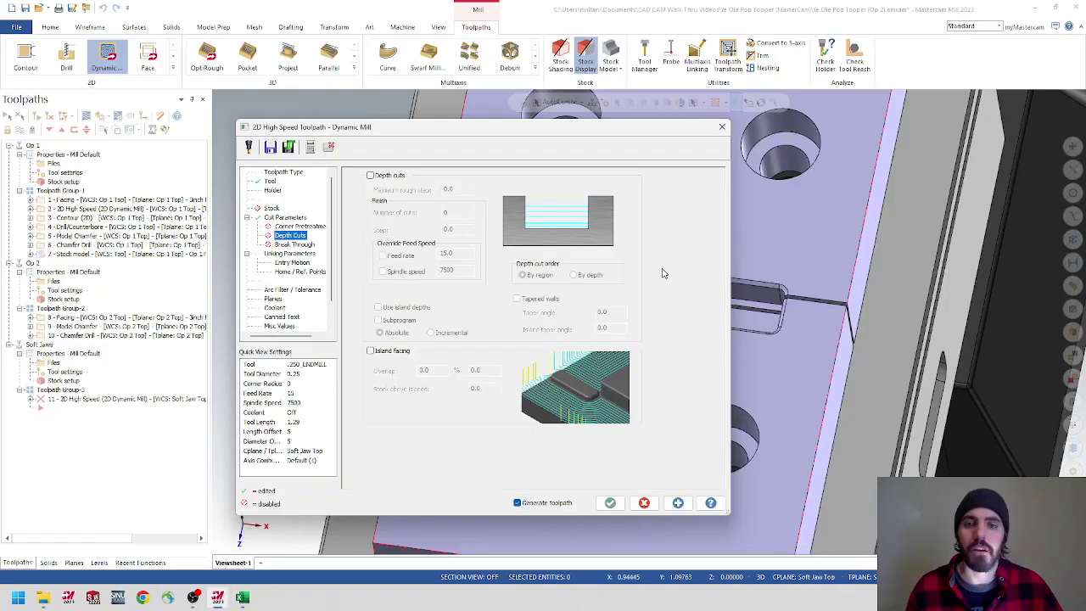
- Enable depth cuts with a maximum rough step of 0.125
left_click(369, 175)
double_click(458, 189)
type(".15")
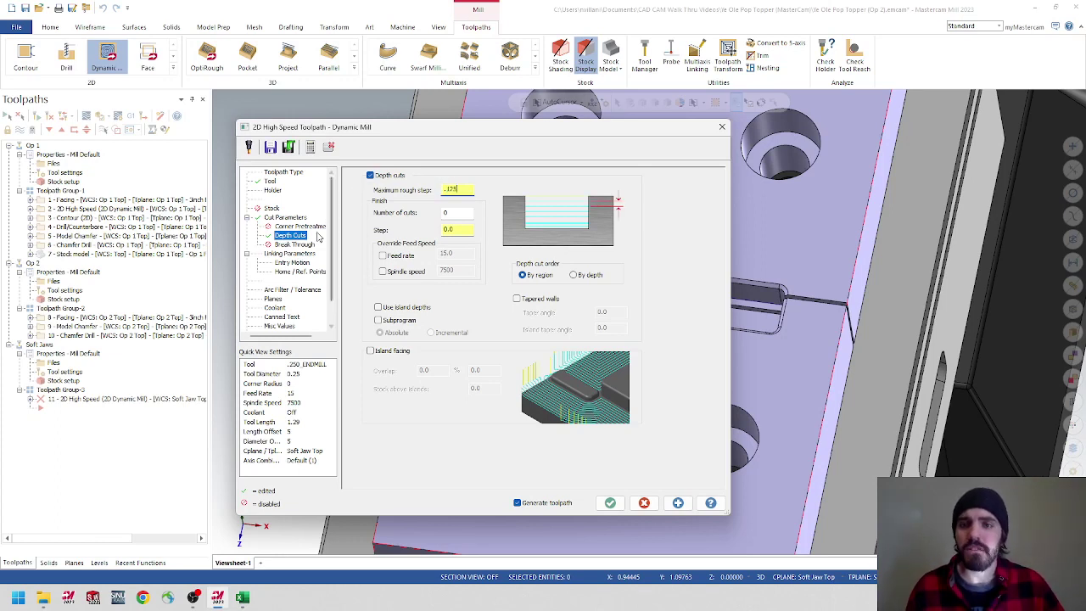
- Make the feed plane and depth absolute, and take the top of stock from a point on the soft jaw's top edge at the pocket corner
left_click(290, 254)
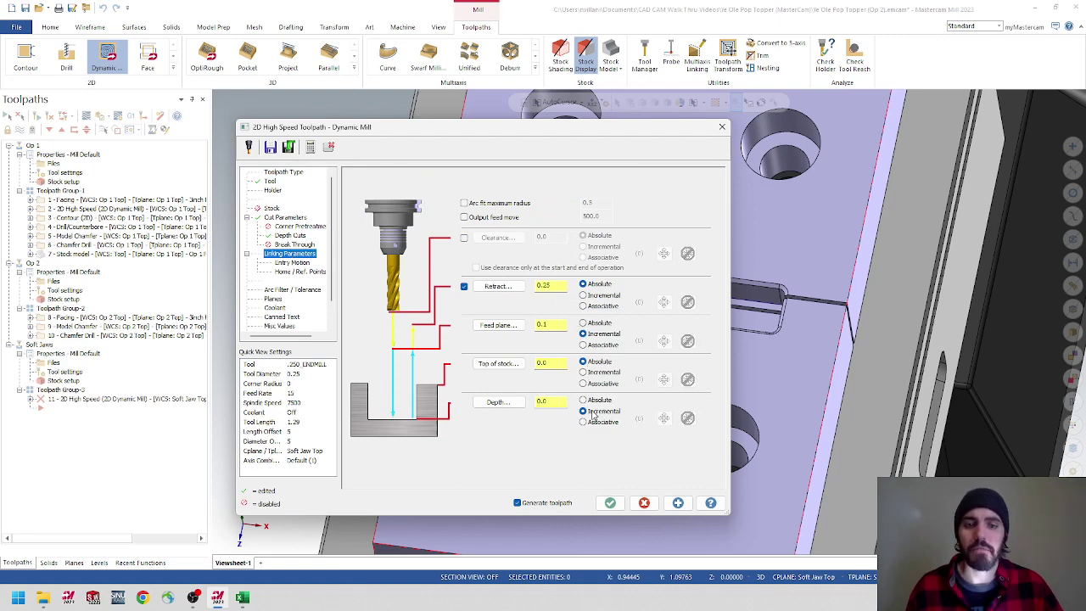
left_click(584, 323)
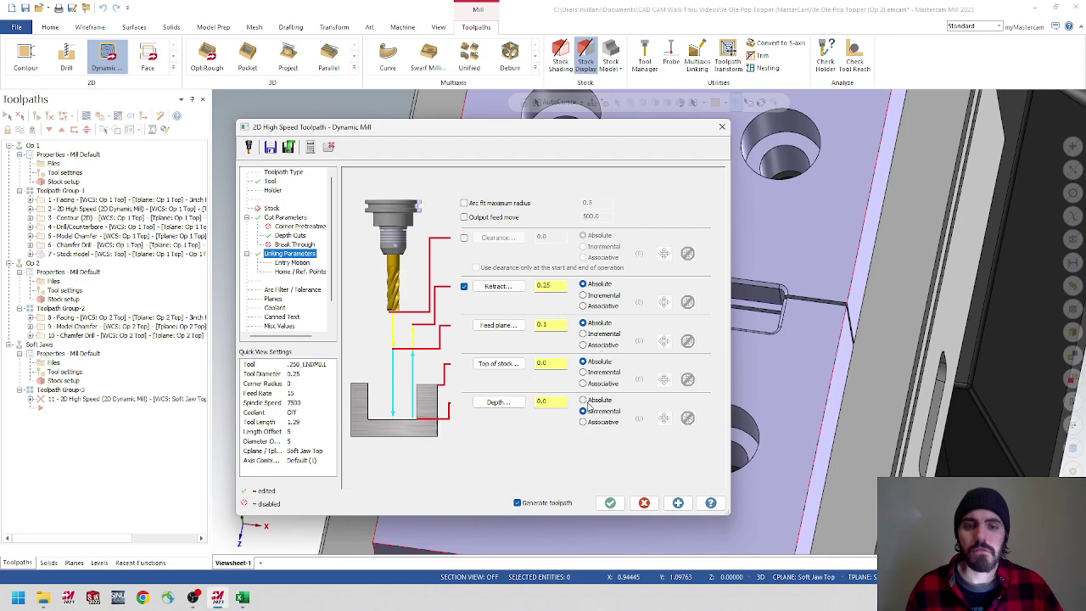
left_click(497, 363)
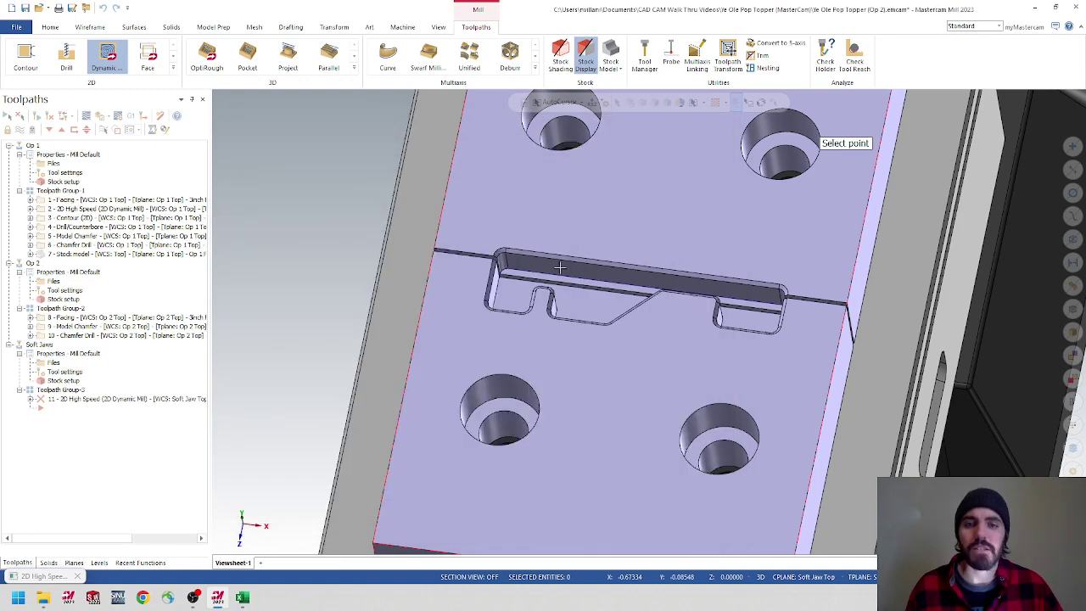
left_click(501, 258)
- Set the cutting depth to -0.34375 by picking a point on the pocket floor's corner
left_click(497, 401)
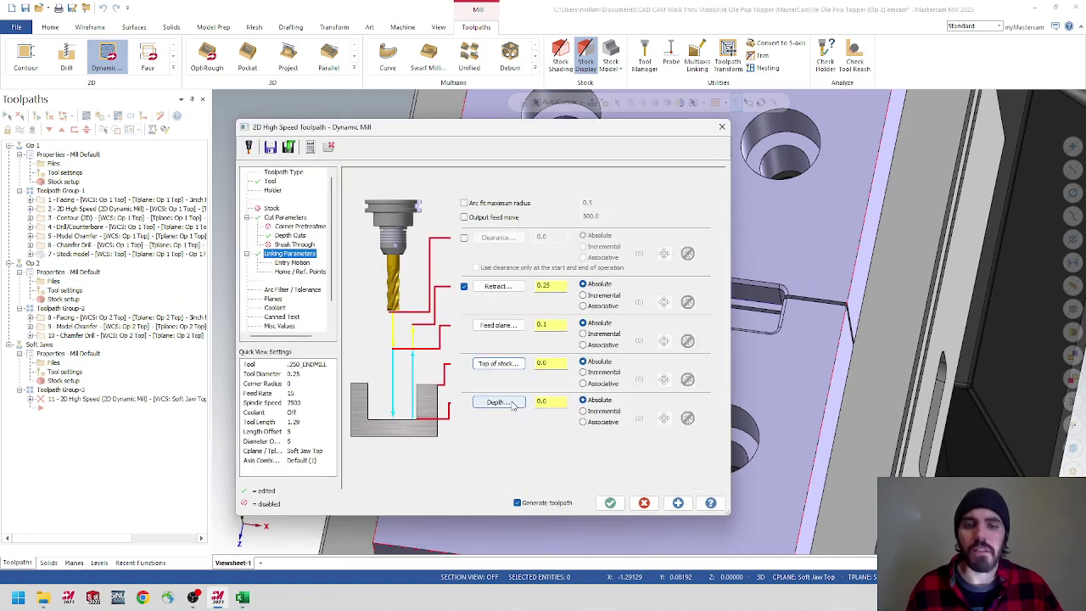
scroll(513, 273, "up", 3)
scroll(513, 273, "up", 4)
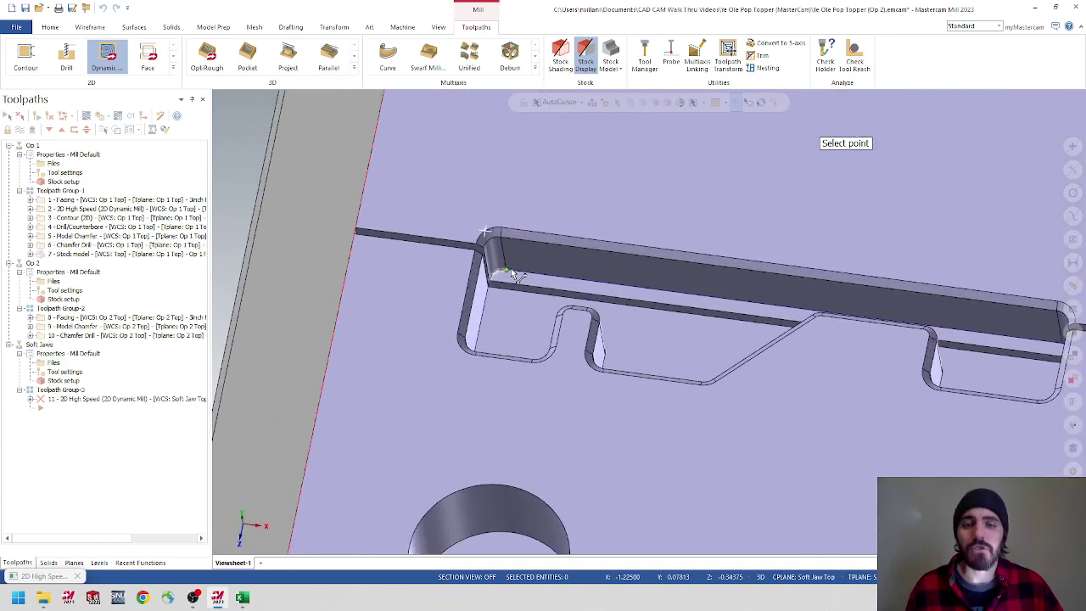
middle_click_drag(511, 274, 532, 285)
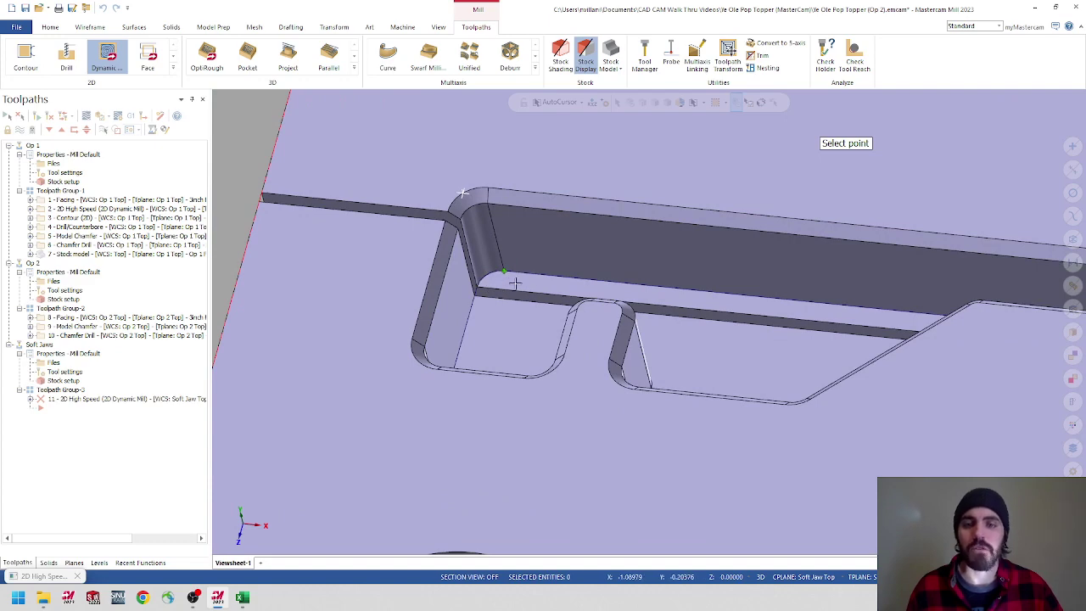
left_click(506, 278)
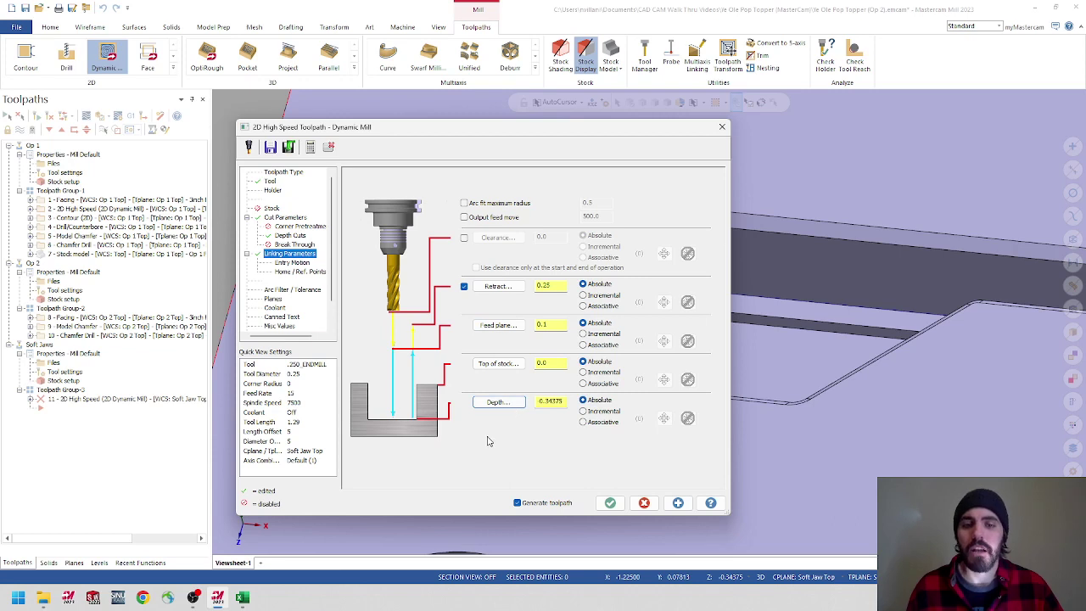
- Confirm Soft Jaw Top as the working coordinate system and generate the Dynamic Mill toolpath
left_click(273, 299)
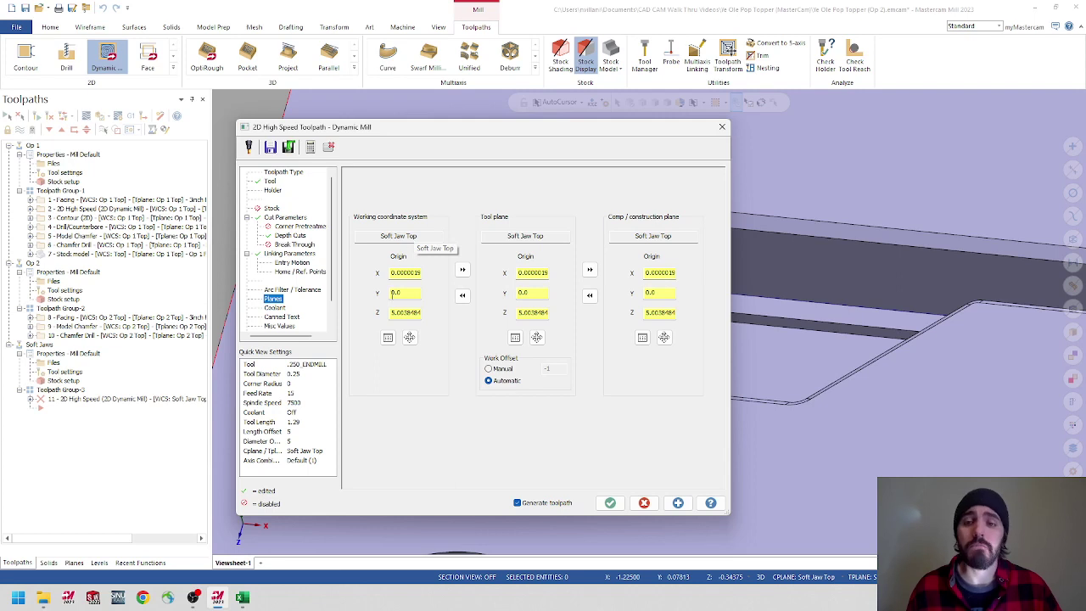
left_click(387, 338)
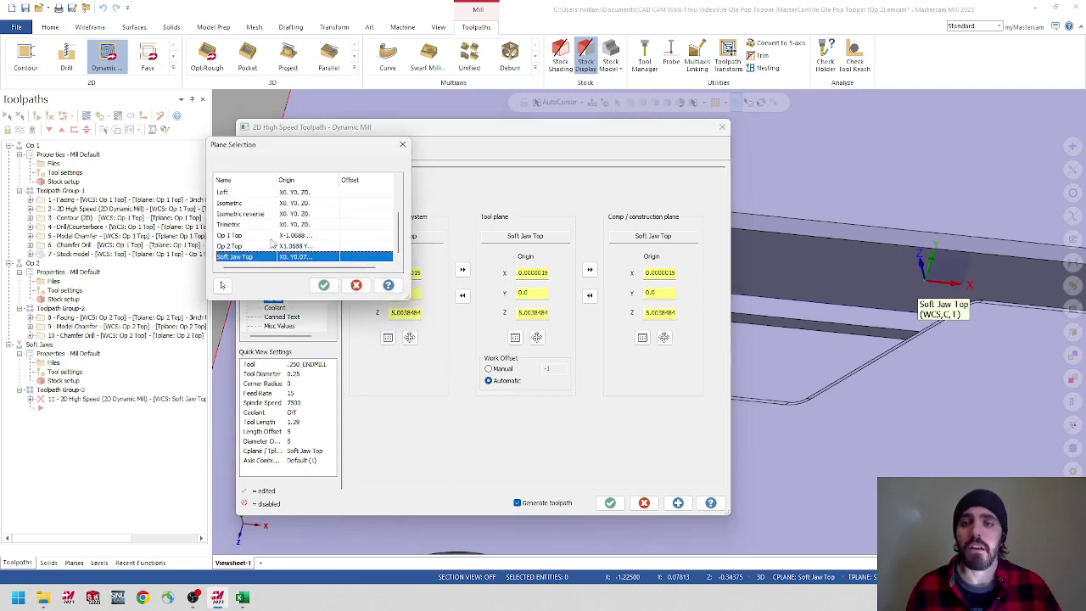
left_click(324, 286)
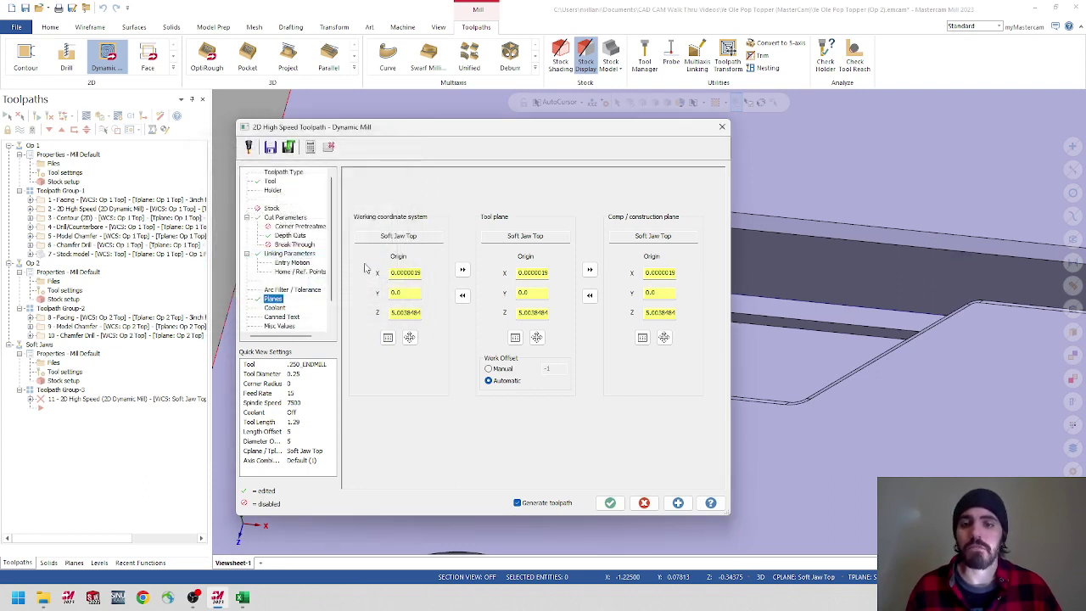
left_click(609, 503)
- Examine the generated roughing passes in the soft jaw pocket from several angles, checking the areas they cover and the narrow sections
scroll(636, 327, "up", 3)
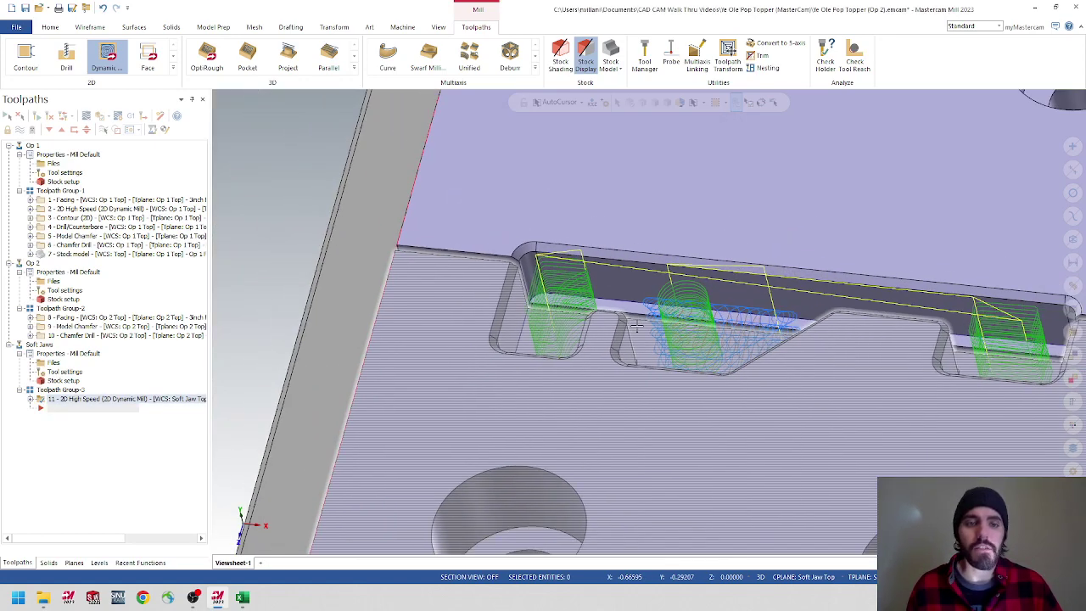
scroll(636, 326, "down", 2)
mouse_move(636, 326)
middle_mouse_down()
mouse_move(743, 331)
mouse_move(654, 344)
mouse_move(665, 326)
mouse_move(672, 338)
mouse_move(636, 295)
mouse_move(643, 341)
mouse_move(845, 381)
middle_mouse_up()
scroll(673, 339, "up", 2)
scroll(846, 382, "down", 2)
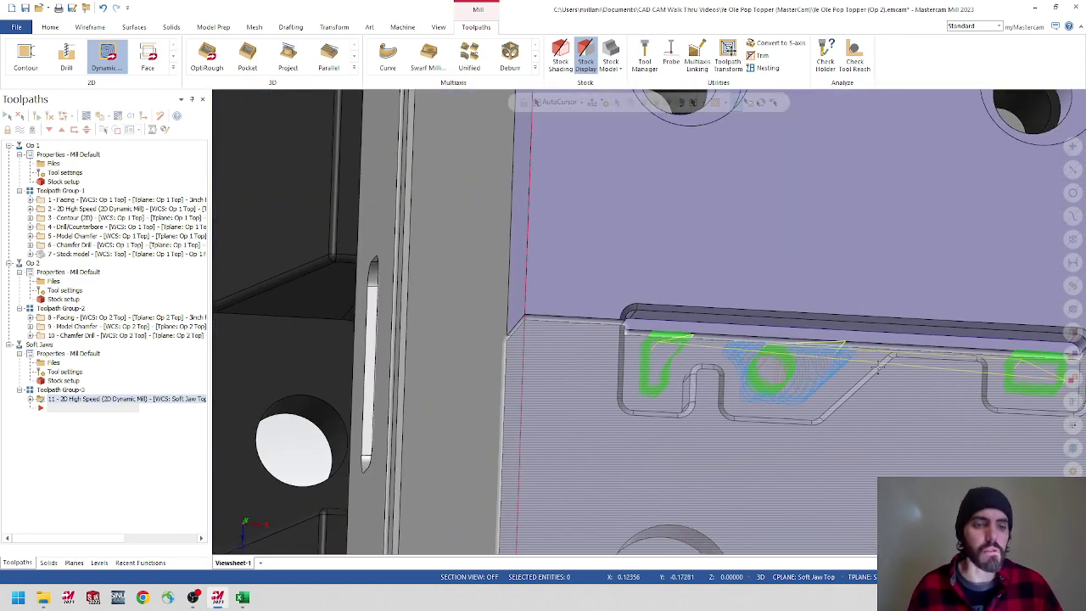
middle_click_drag(907, 362, 674, 339)
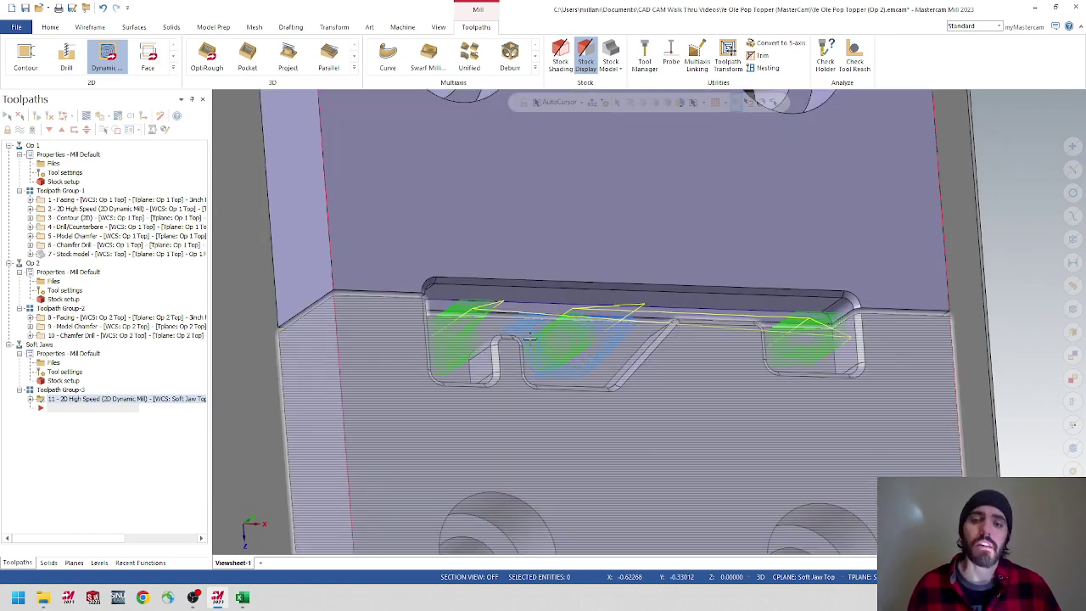
middle_click_drag(509, 331, 479, 323)
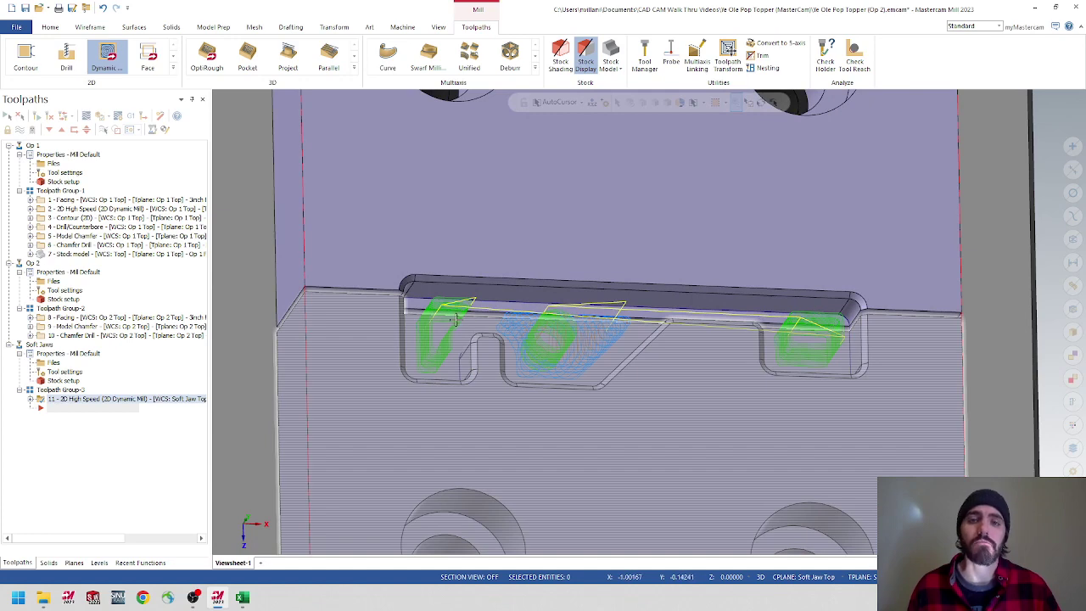
middle_click_drag(456, 317, 463, 341)
middle_click_drag(658, 339, 736, 364)
middle_click_drag(665, 341, 705, 340)
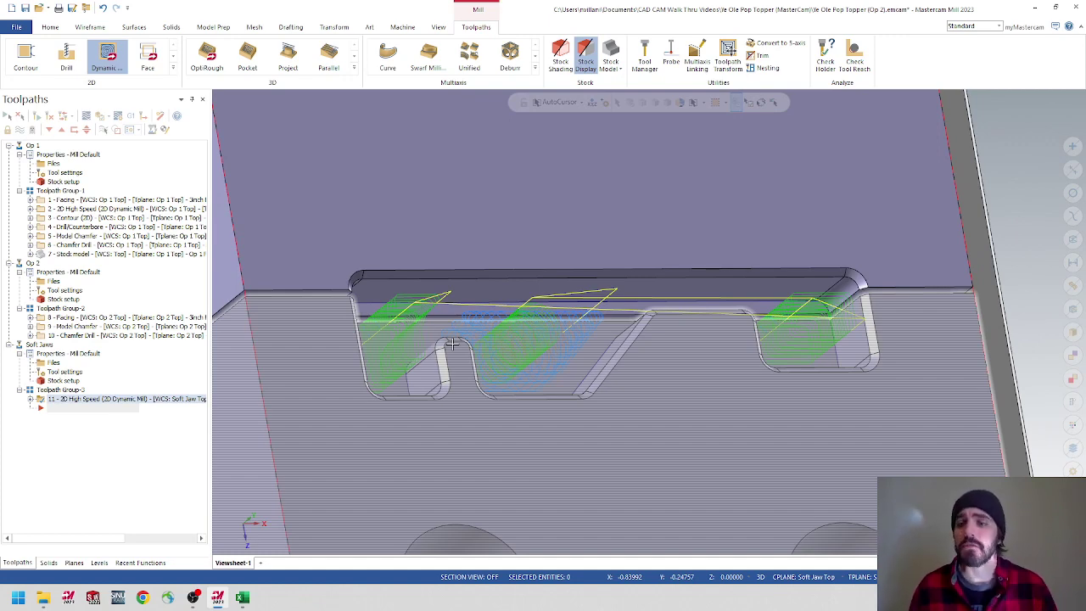
- Duplicate the .250 Dynamic Mill operation within the Soft Jaws toolpath group
left_click(71, 439)
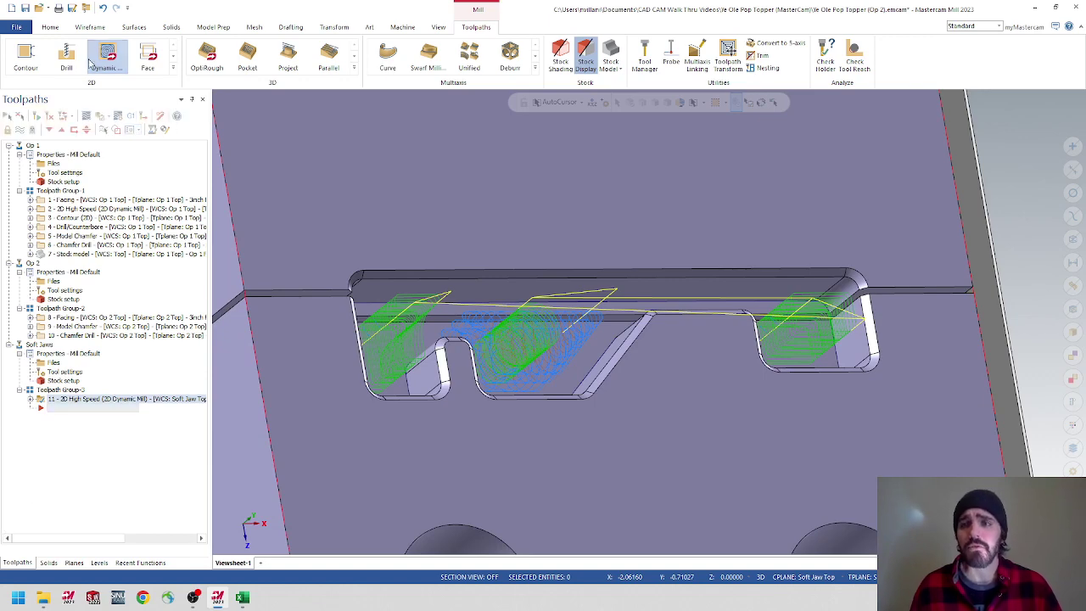
left_click(117, 72)
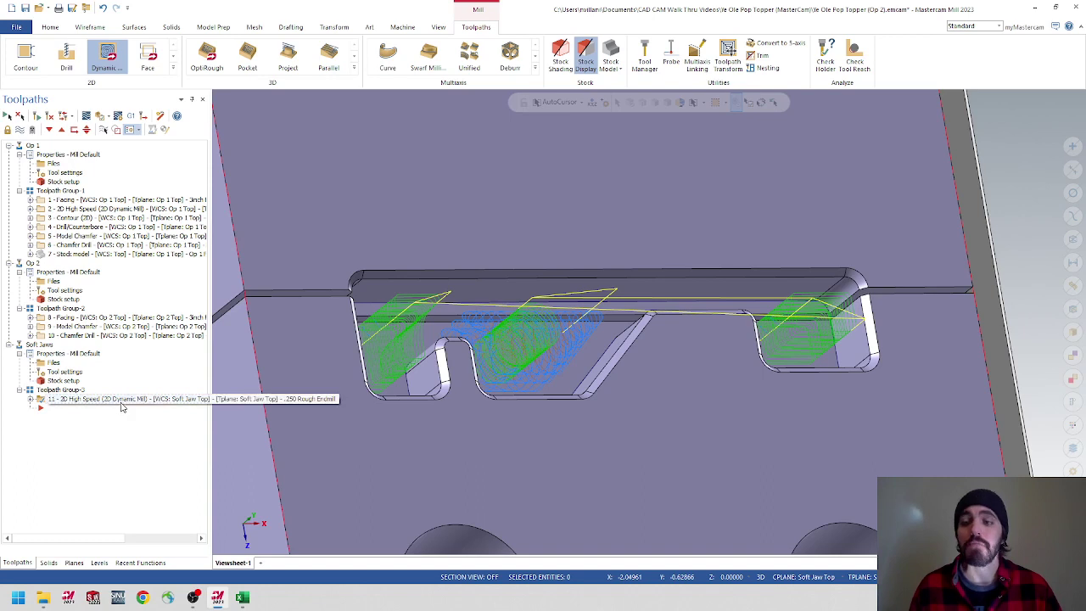
right_click(118, 406)
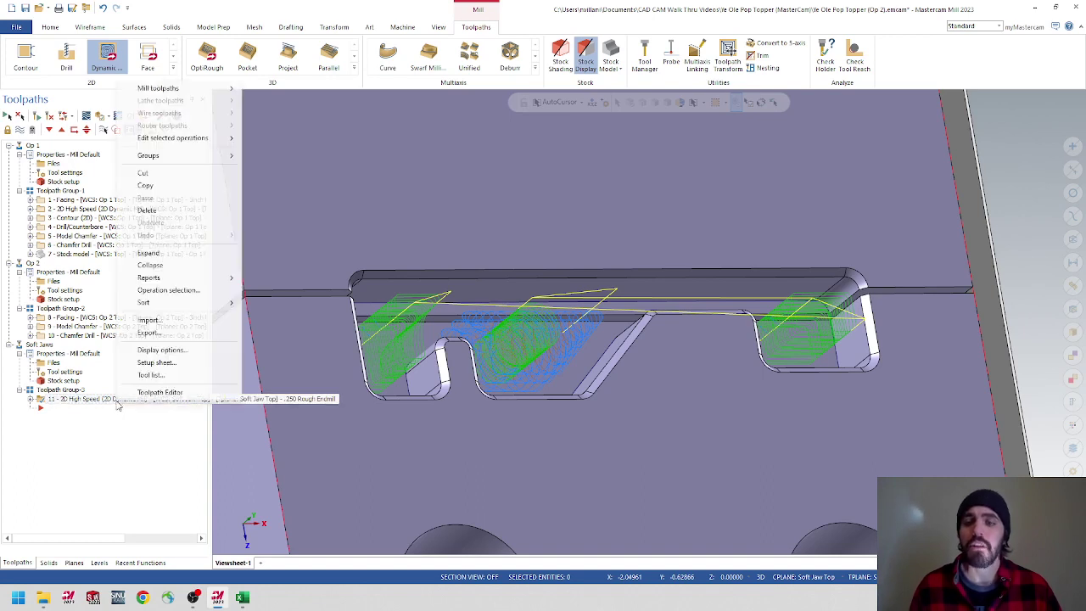
left_click(154, 190)
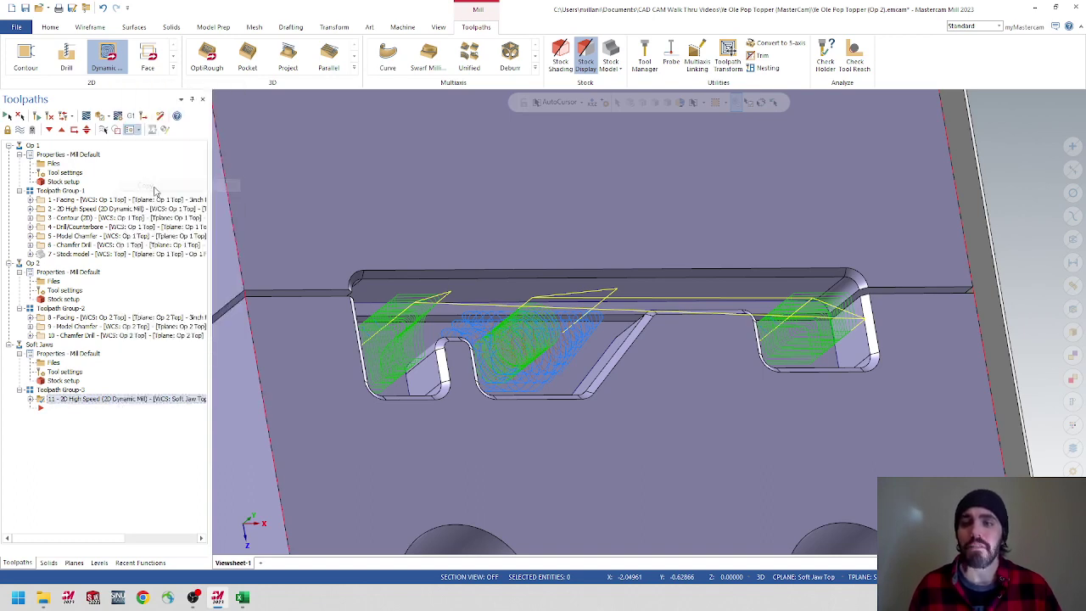
right_click(69, 414)
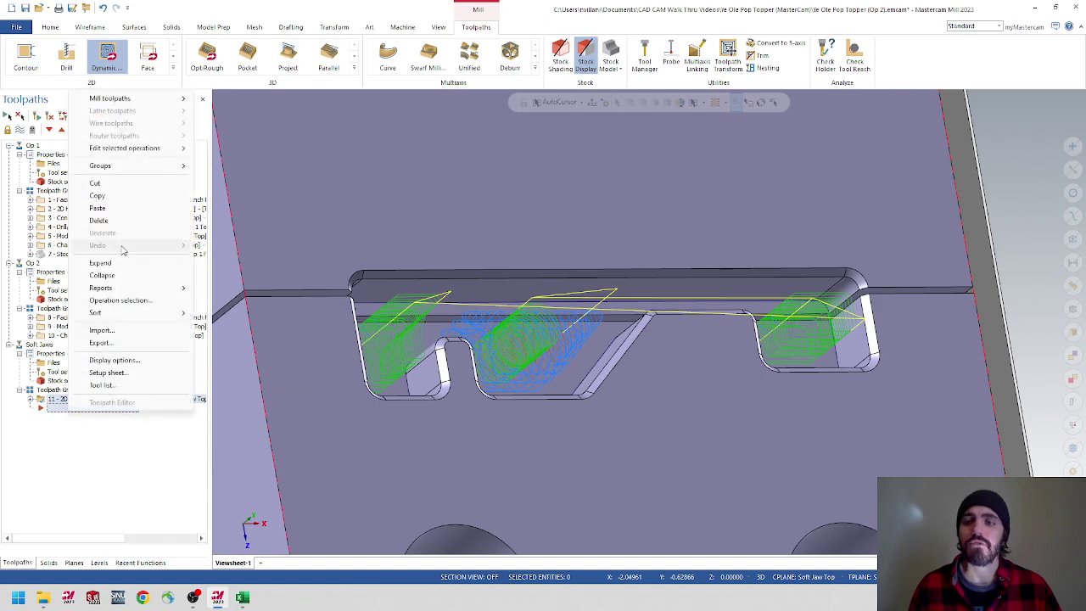
left_click(97, 208)
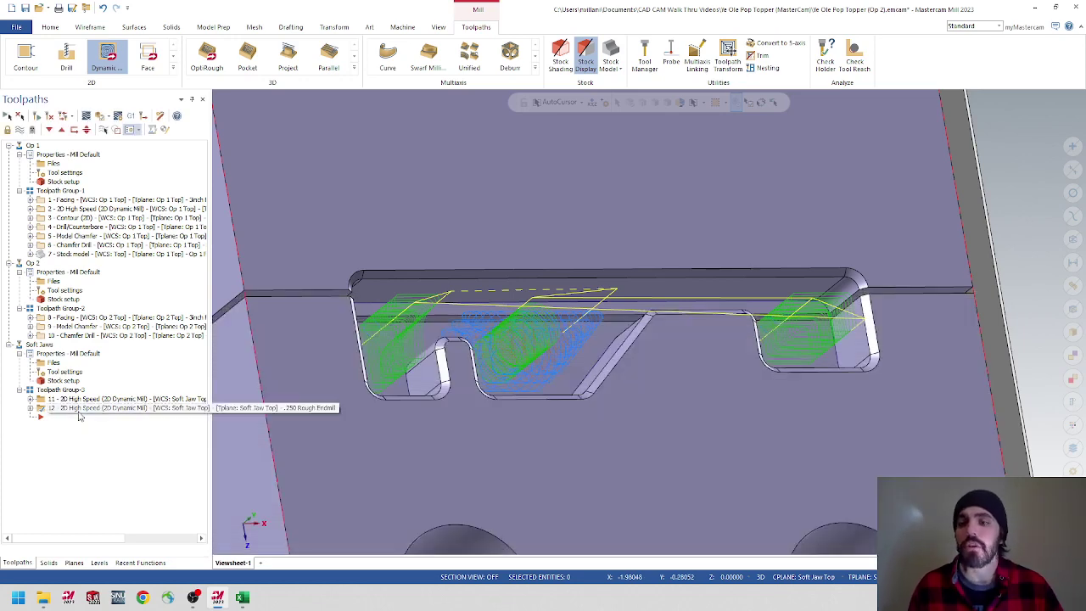
- Assign tool 16, .125_ENDMILL, to the copied Dynamic Mill operation and change its comment to ".125 Finish Endmill"
left_click(30, 408)
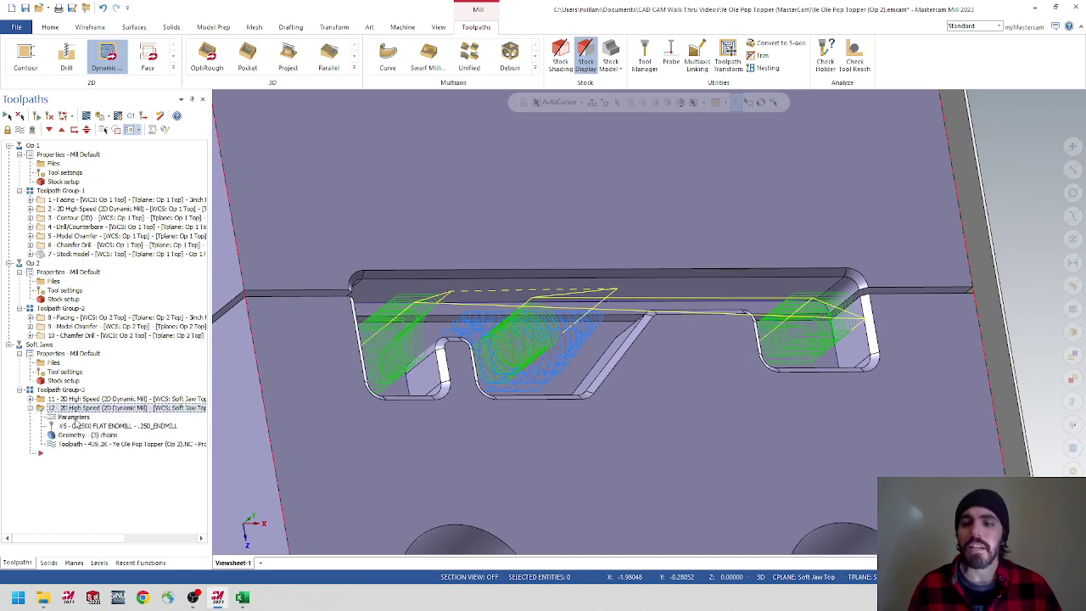
left_click(74, 417)
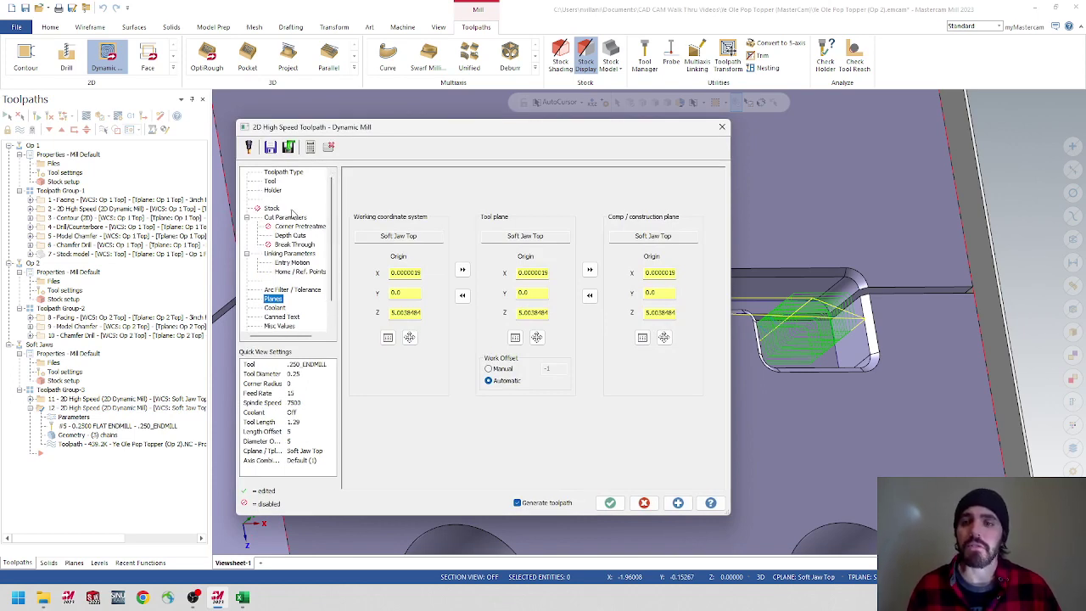
left_click(269, 182)
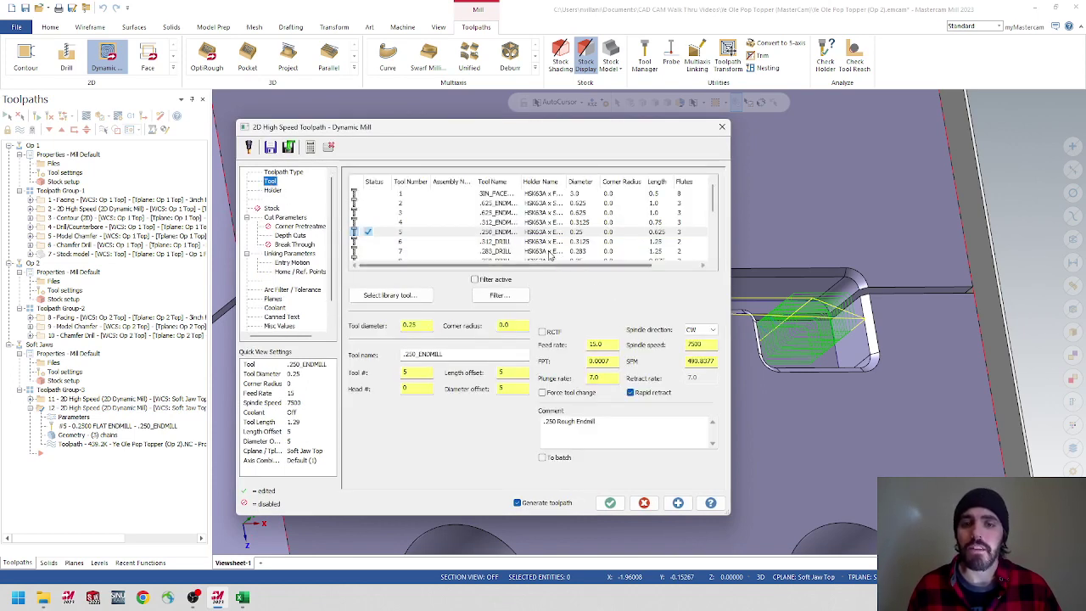
scroll(501, 241, "down", 3)
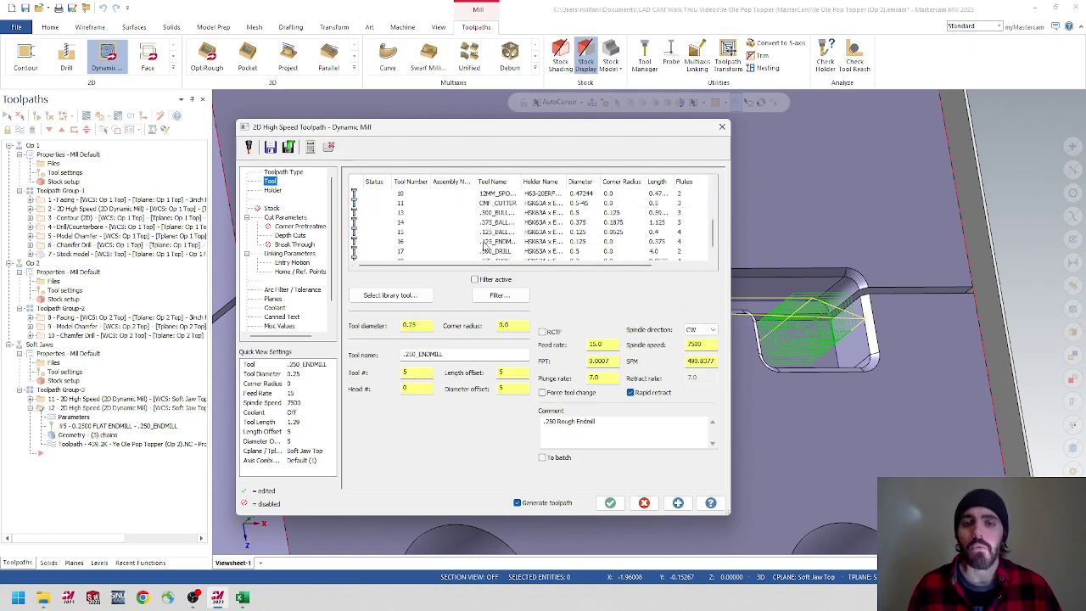
left_click(402, 244)
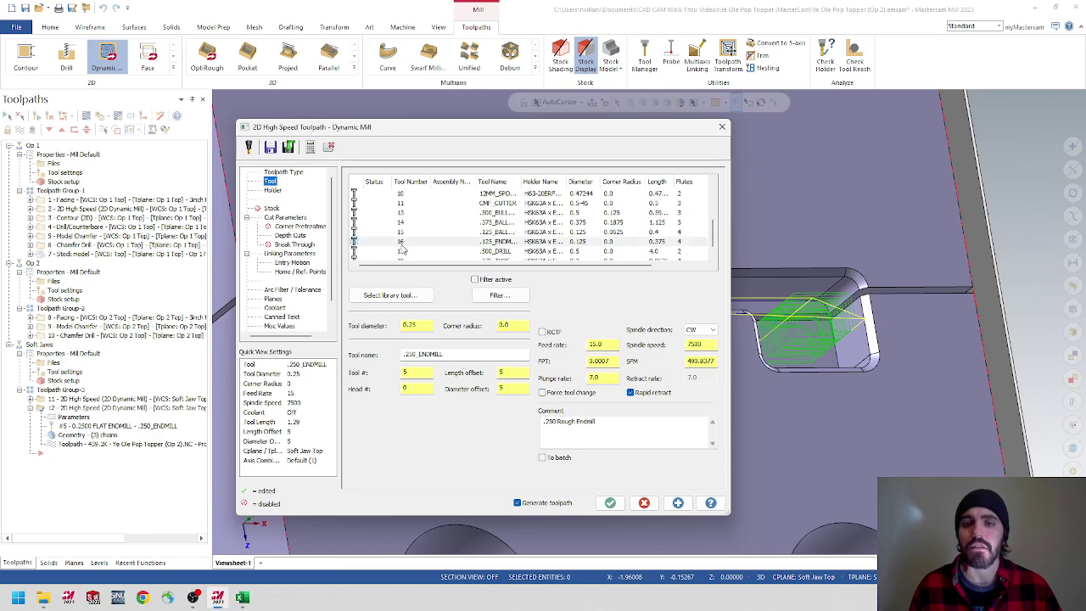
left_click(556, 422)
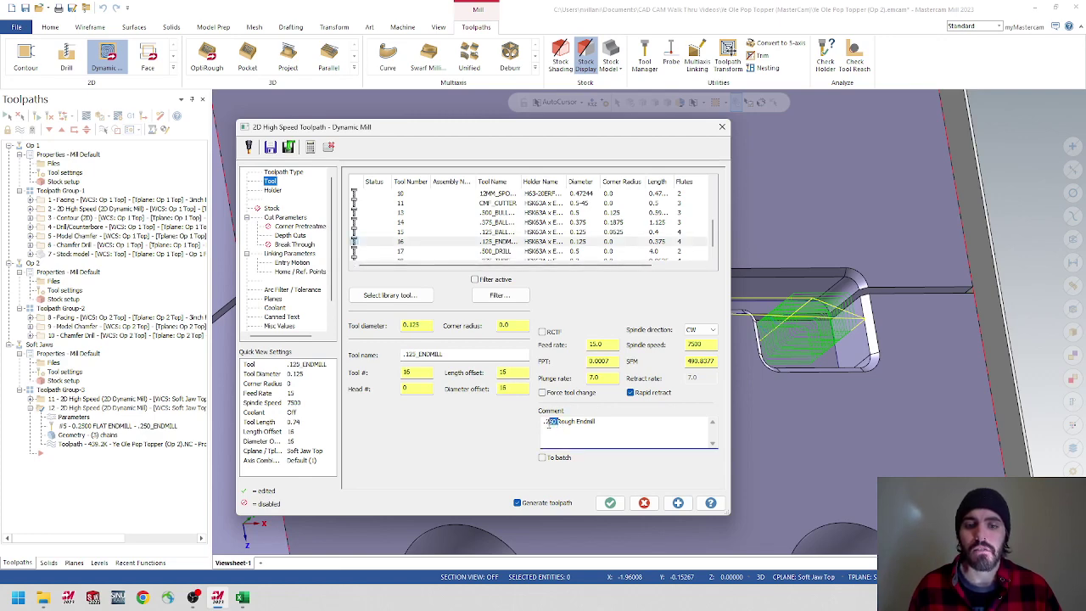
type(".125")
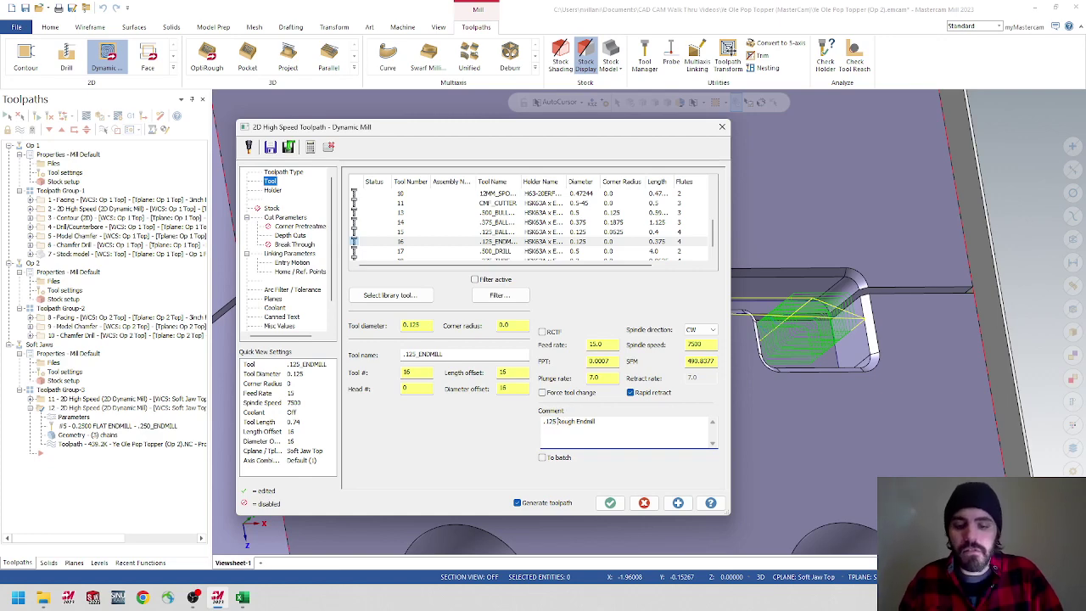
key("Delete")
key("Delete")
key("Delete")
key("Delete")
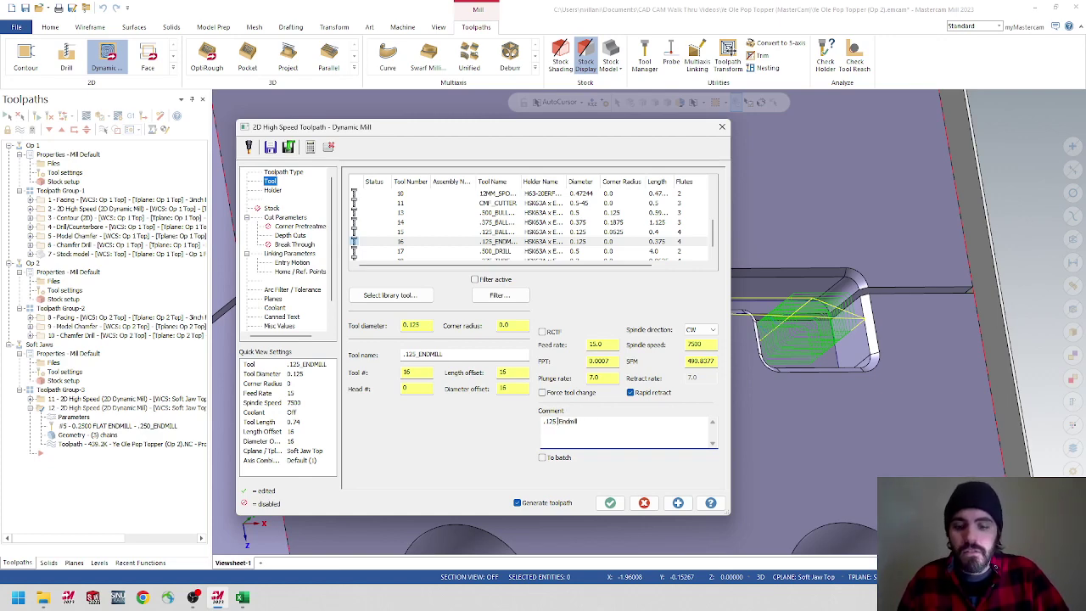
type("Finish")
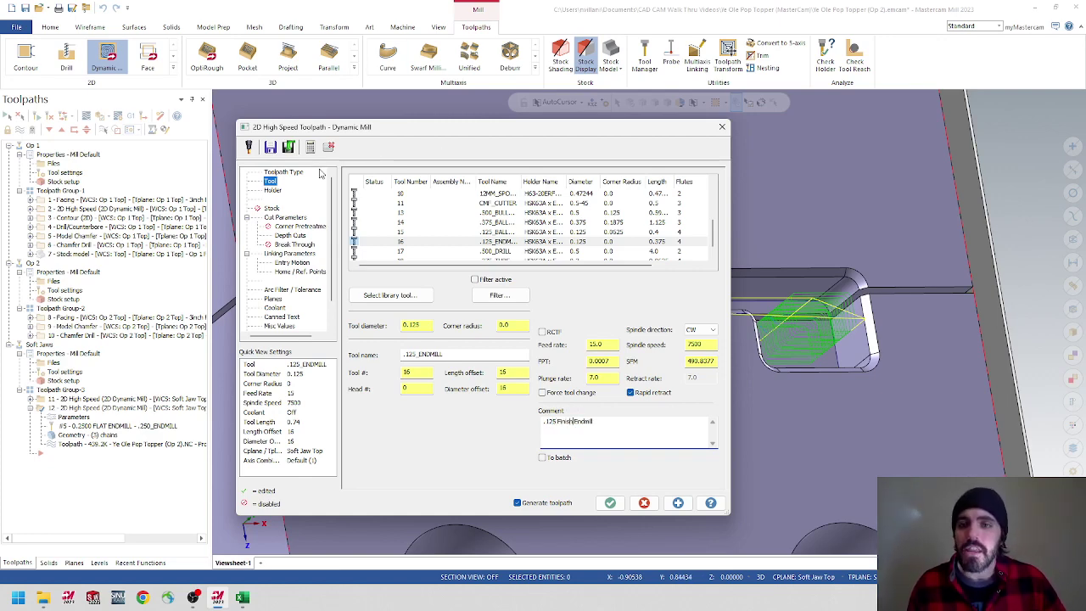
- Set the stock to leave on walls and floors to 0 in the copied operation's cut parameters
left_click(288, 220)
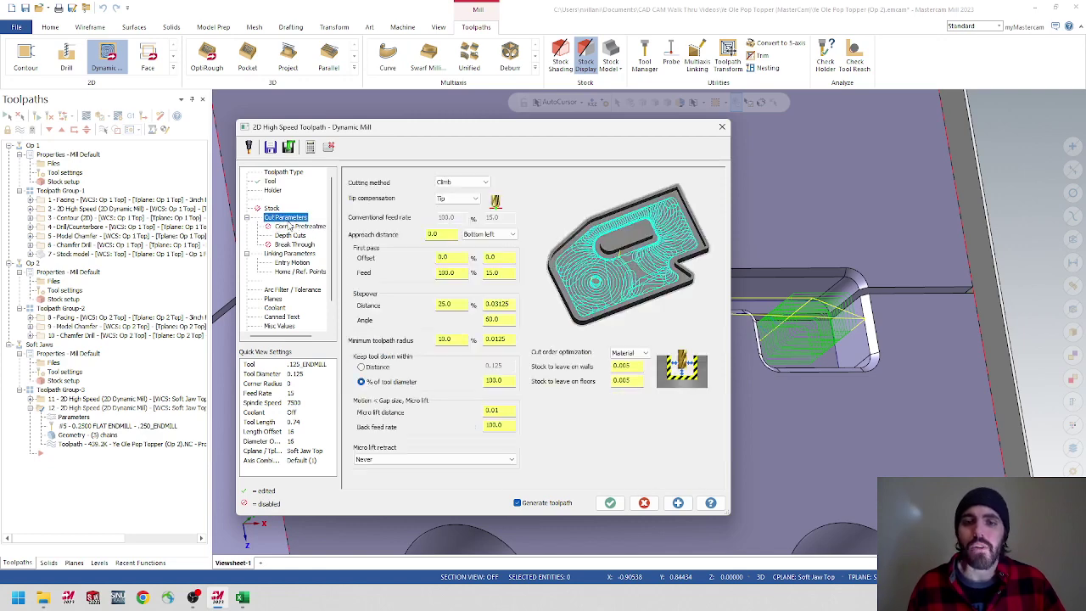
double_click(628, 366)
type("0")
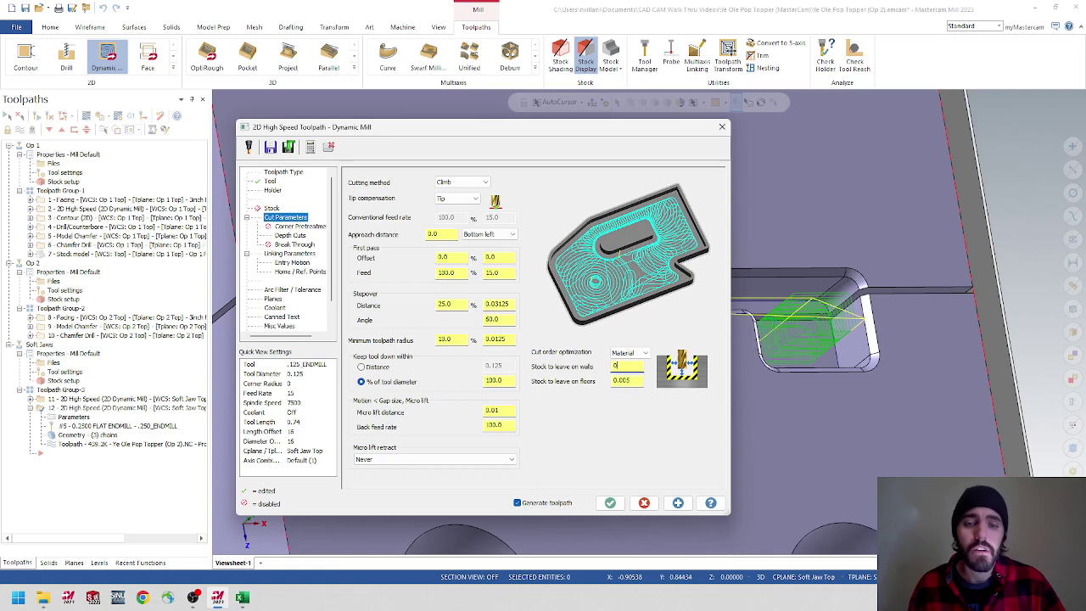
double_click(628, 380)
type("0")
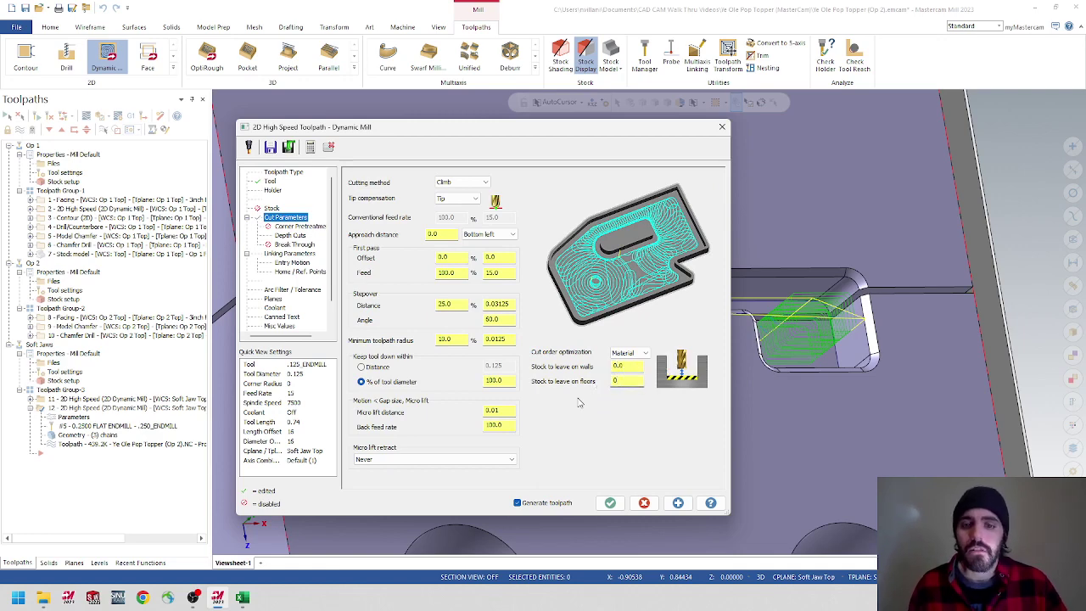
- Look up the .125 end mill's depth per pass in the Excel tool list and set the maximum rough step to .0625
left_click(292, 237)
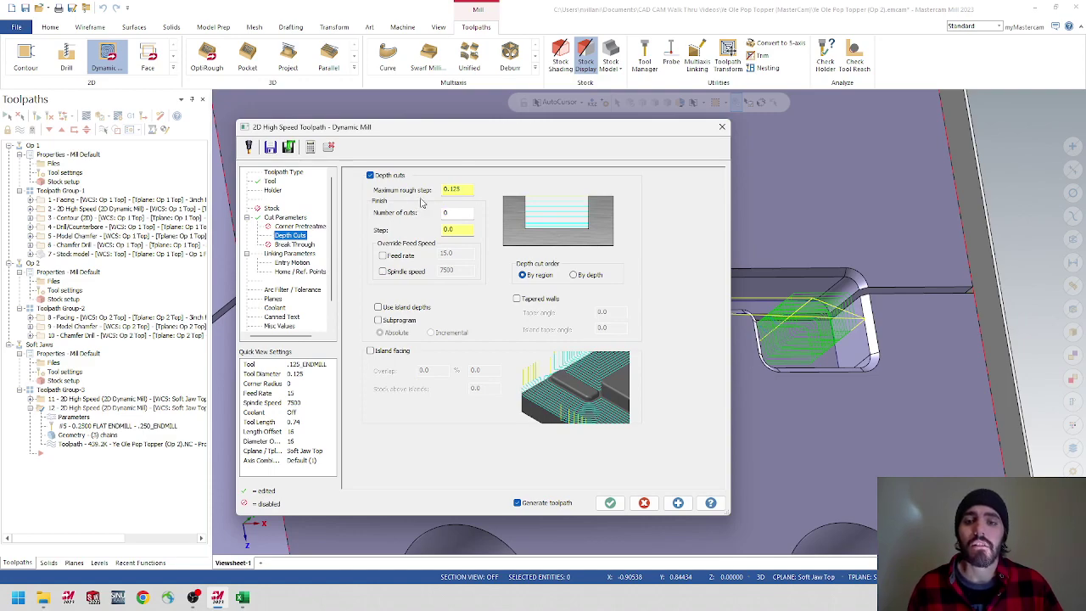
left_click_drag(462, 190, 387, 193)
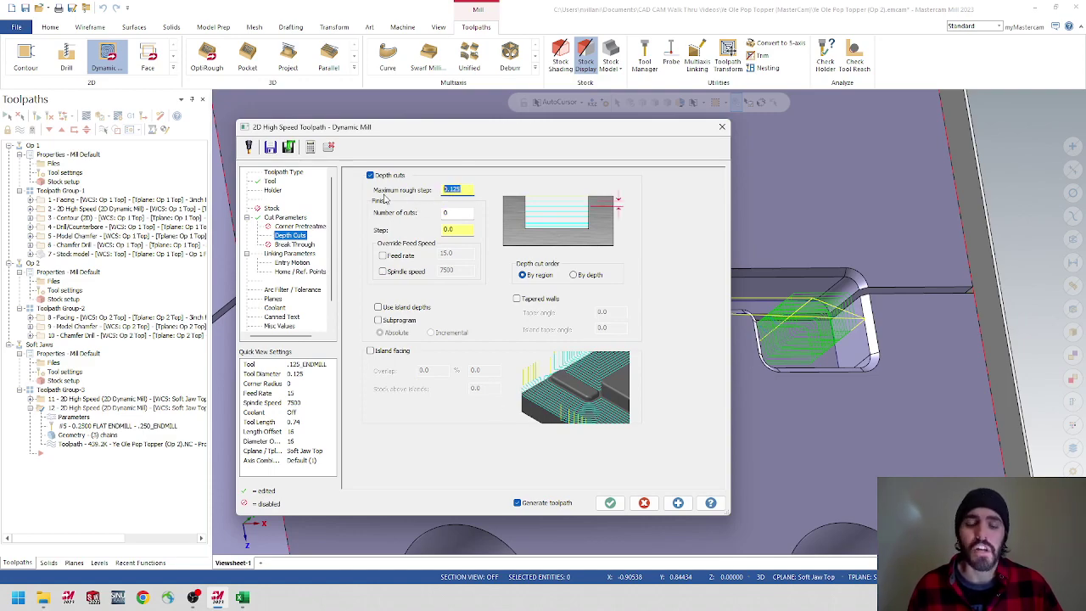
left_click(242, 597)
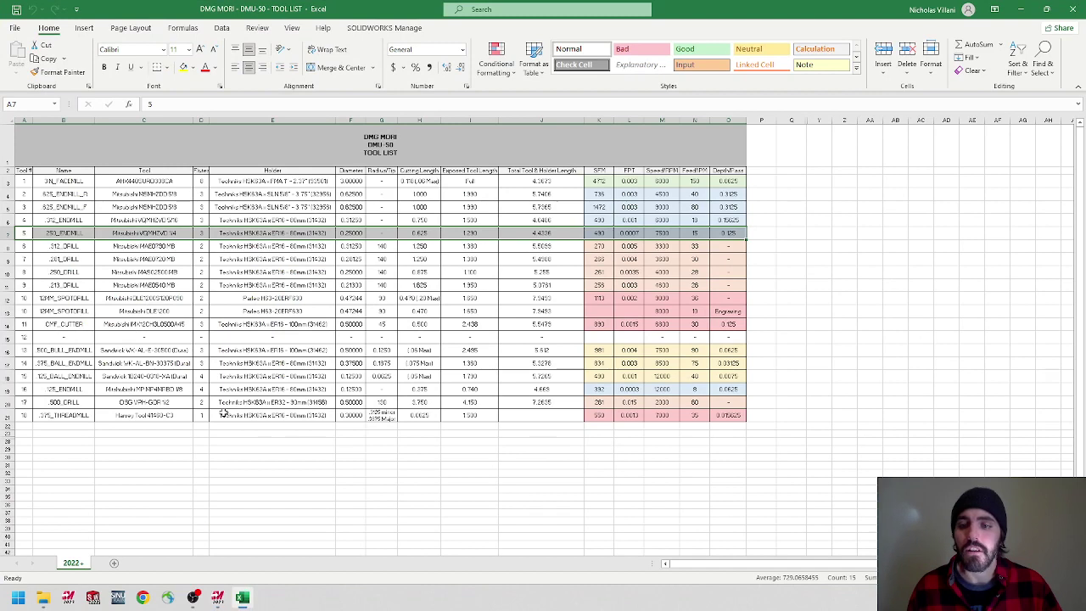
left_click(135, 388)
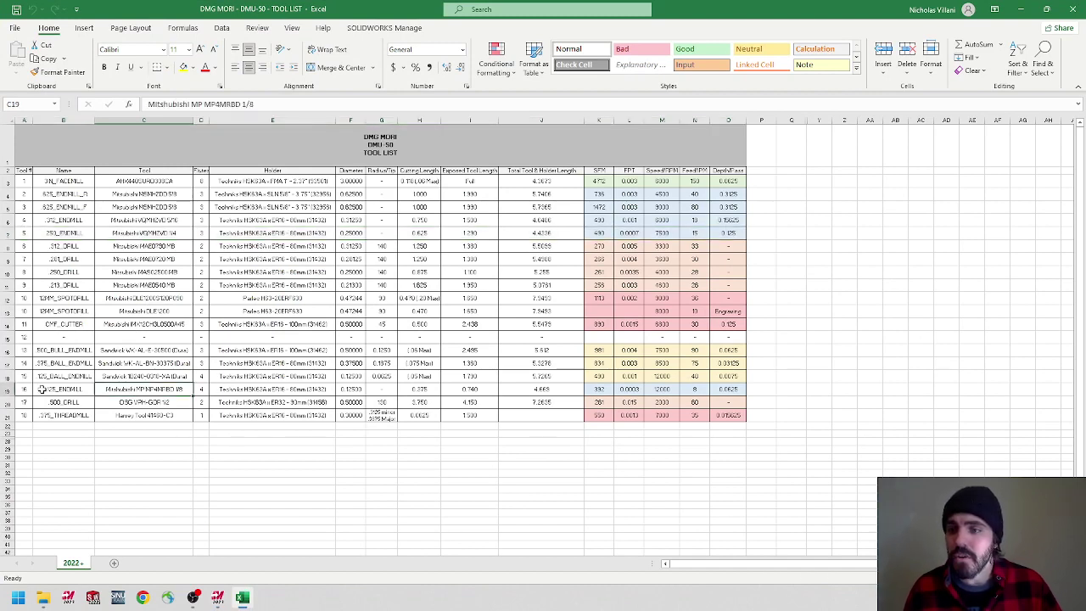
left_click_drag(33, 388, 734, 392)
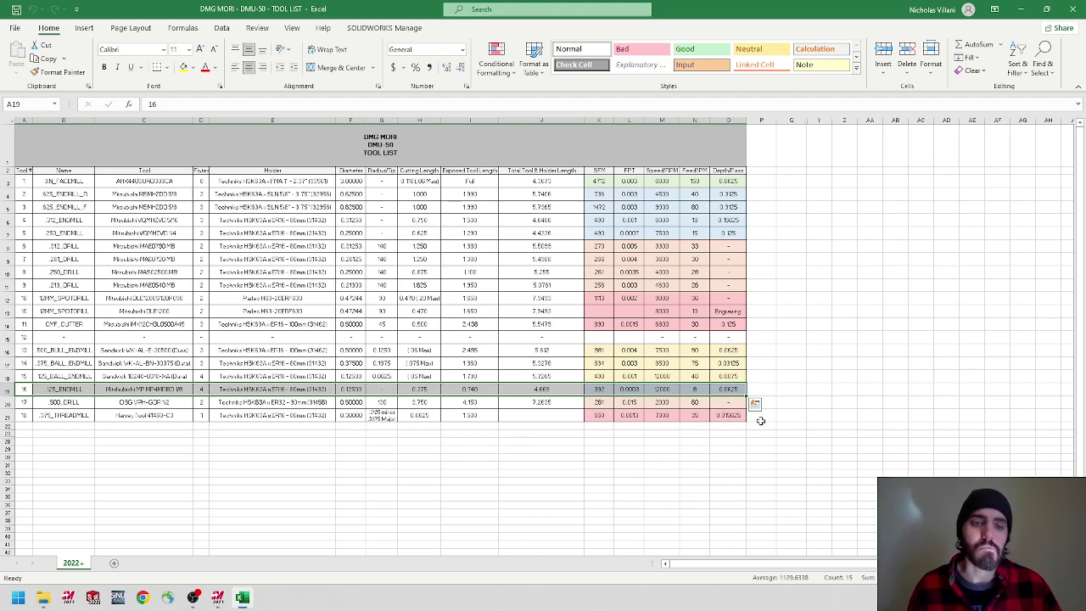
left_click(1020, 8)
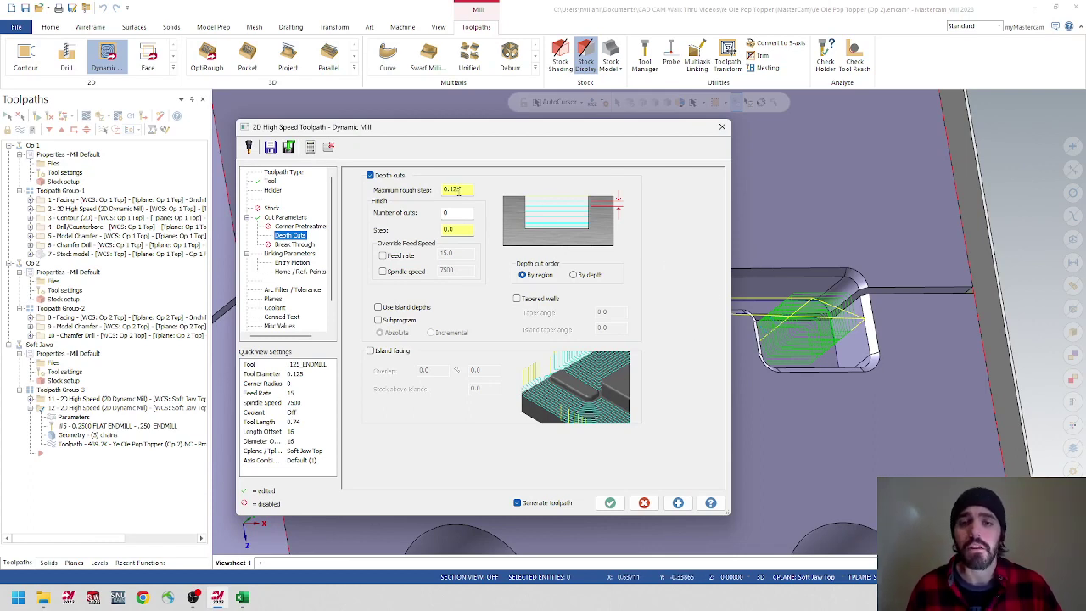
double_click(458, 190)
type(".062")
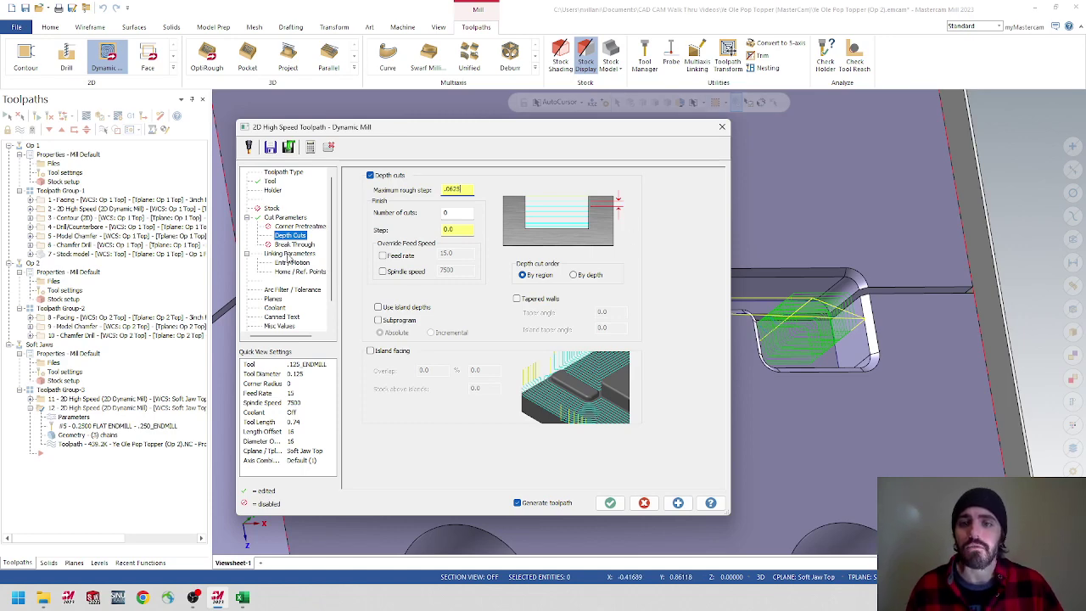
- Review the linking heights, re-initialize the .125 end mill's feeds and speeds, and check them against the Excel tool list
left_click(290, 255)
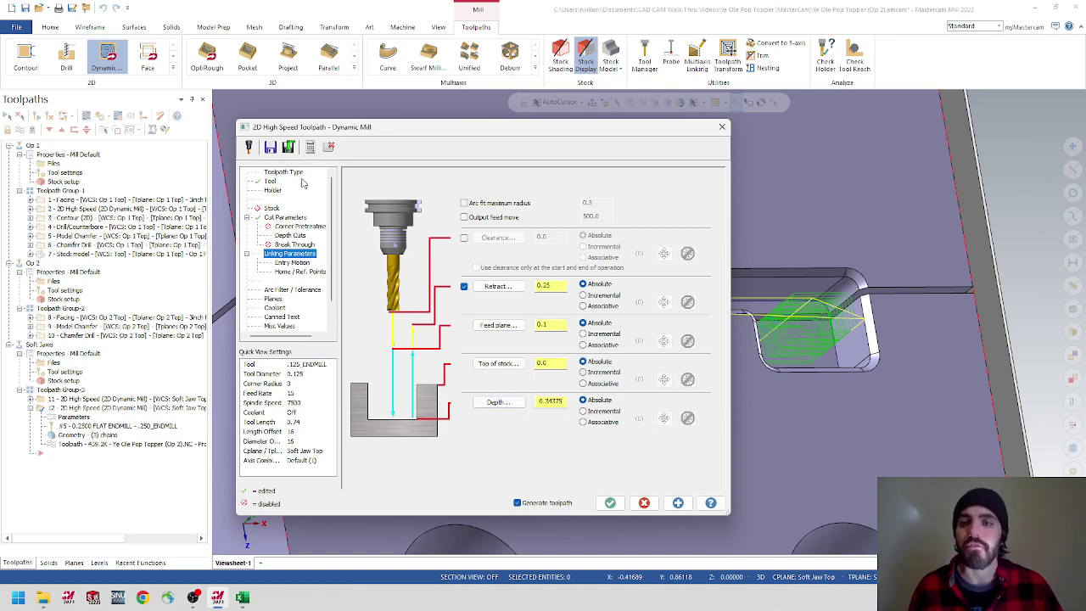
left_click(272, 182)
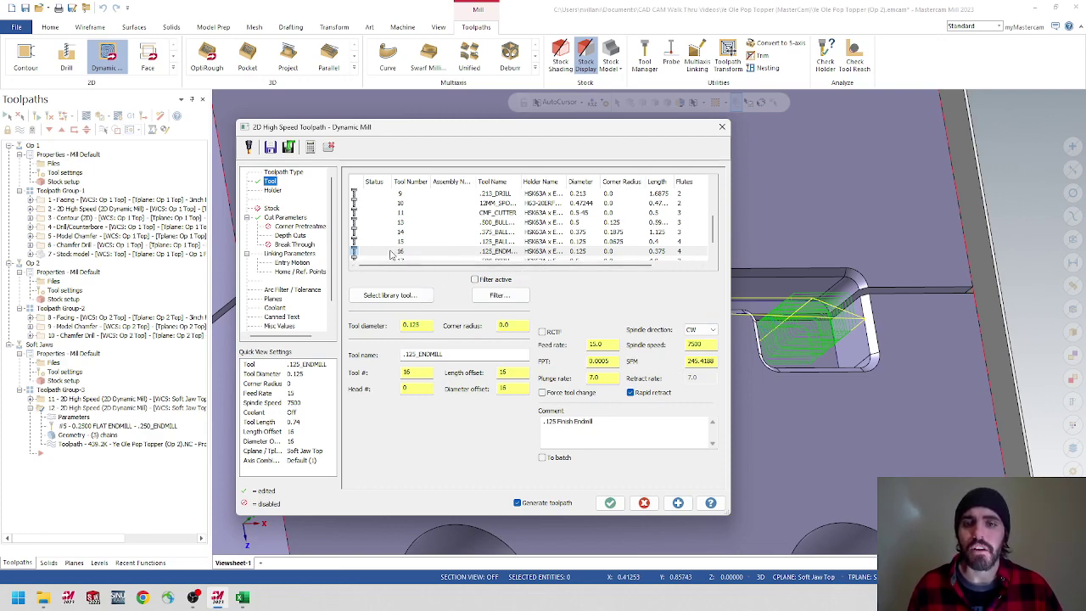
right_click(505, 256)
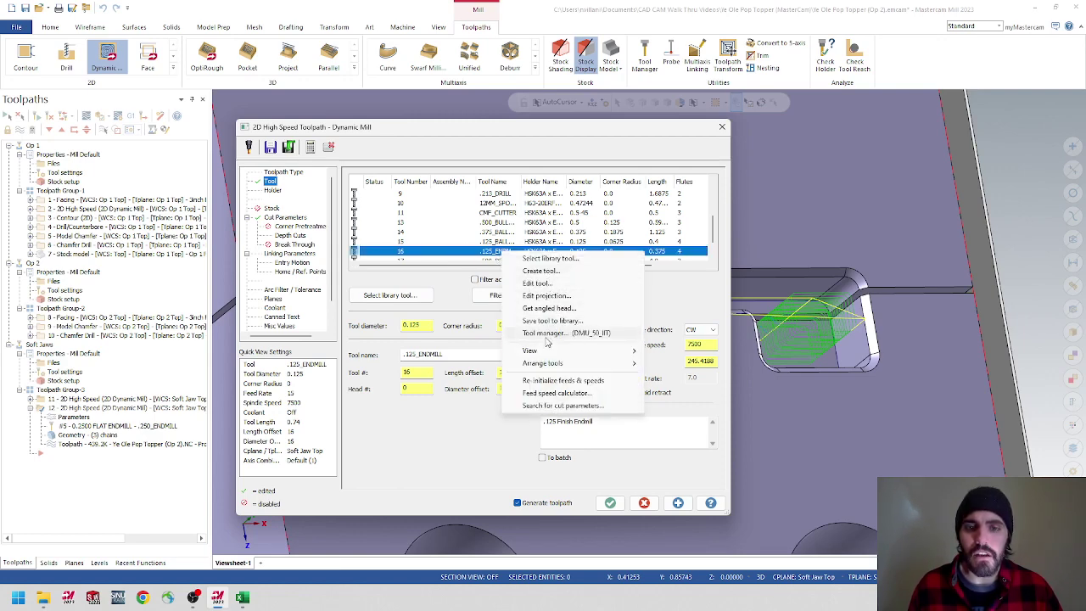
left_click(582, 381)
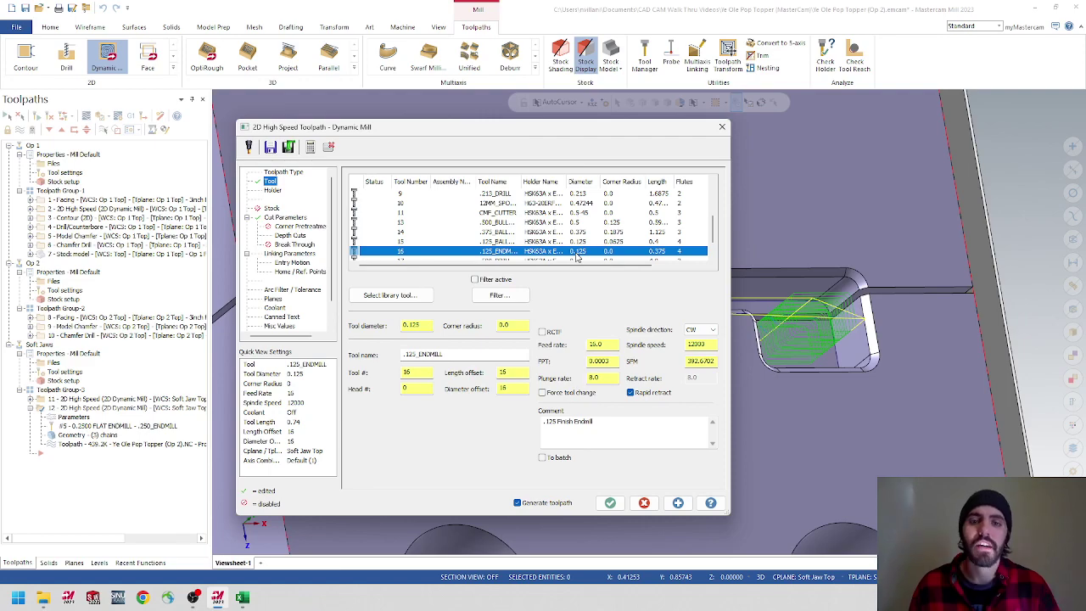
left_click(242, 597)
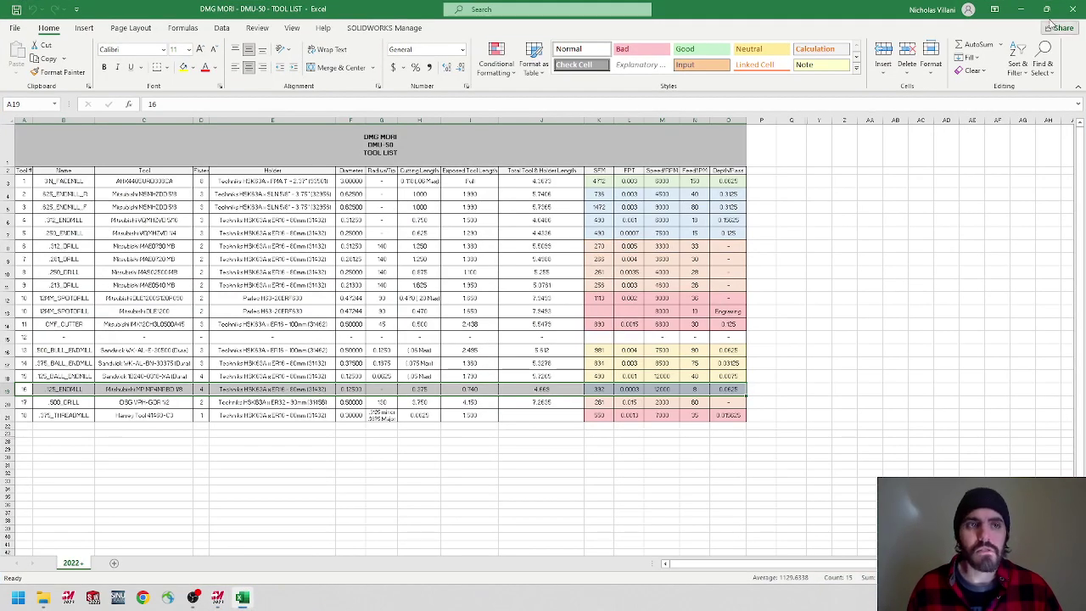
left_click(1020, 8)
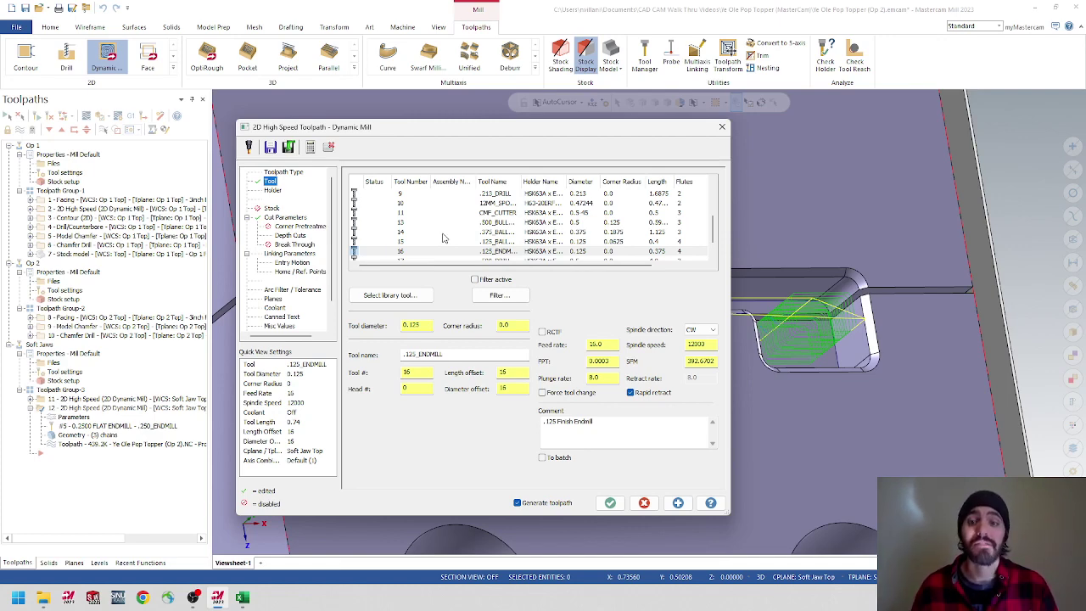
- Generate the .125 end mill toolpath and hide the toolpath display of the .250 roughing operation
left_click_drag(477, 134, 505, 135)
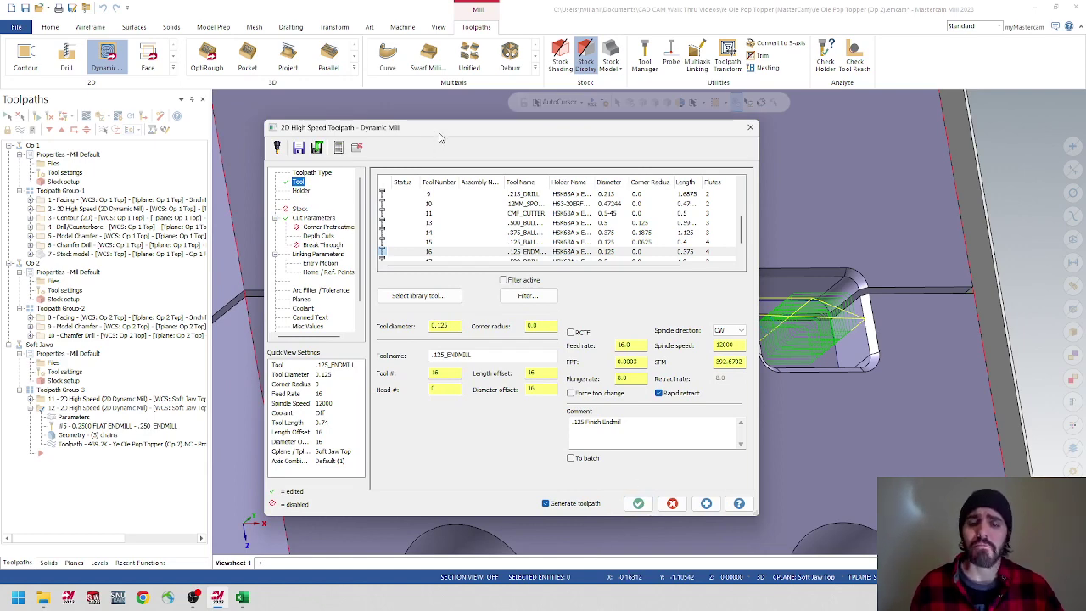
left_click(638, 503)
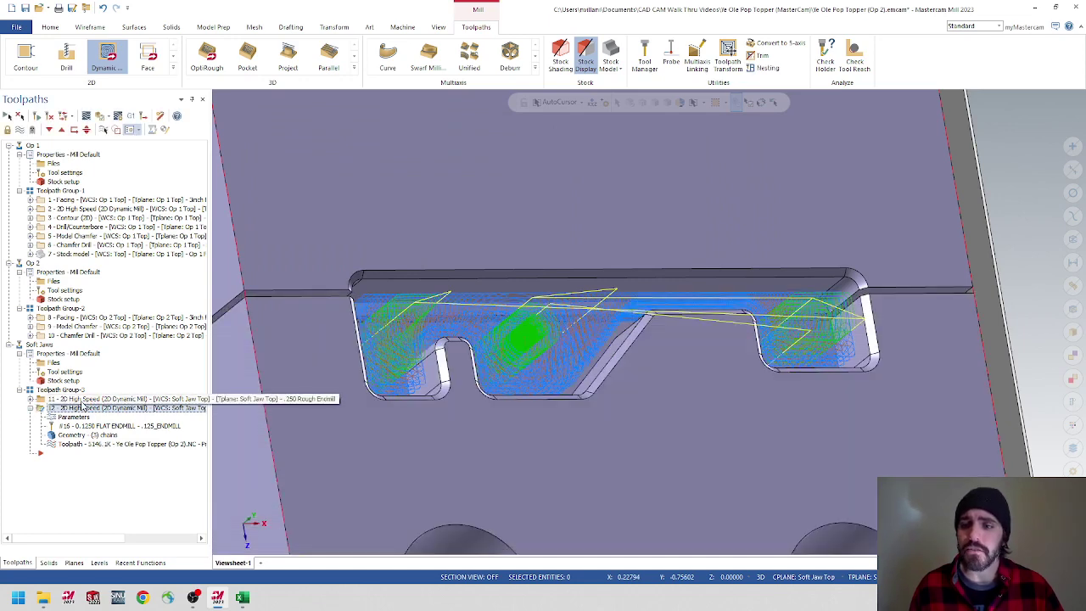
left_click(82, 400)
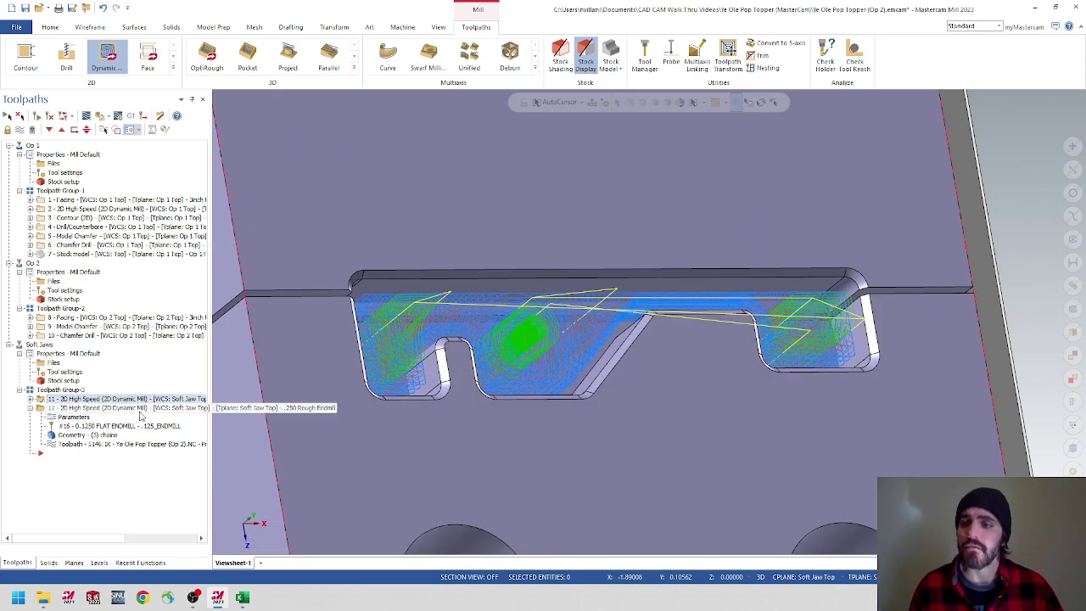
left_click(20, 130)
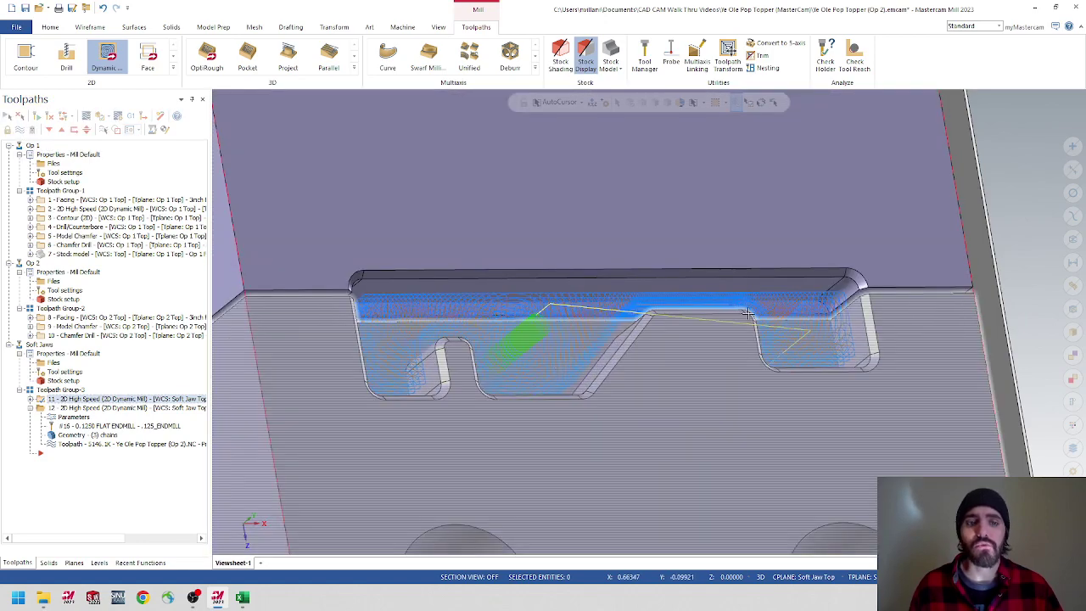
- Examine the .125 end mill toolpath in the pocket and preview the .250 roughing operation in the verification simulator
middle_click_drag(747, 314, 386, 386)
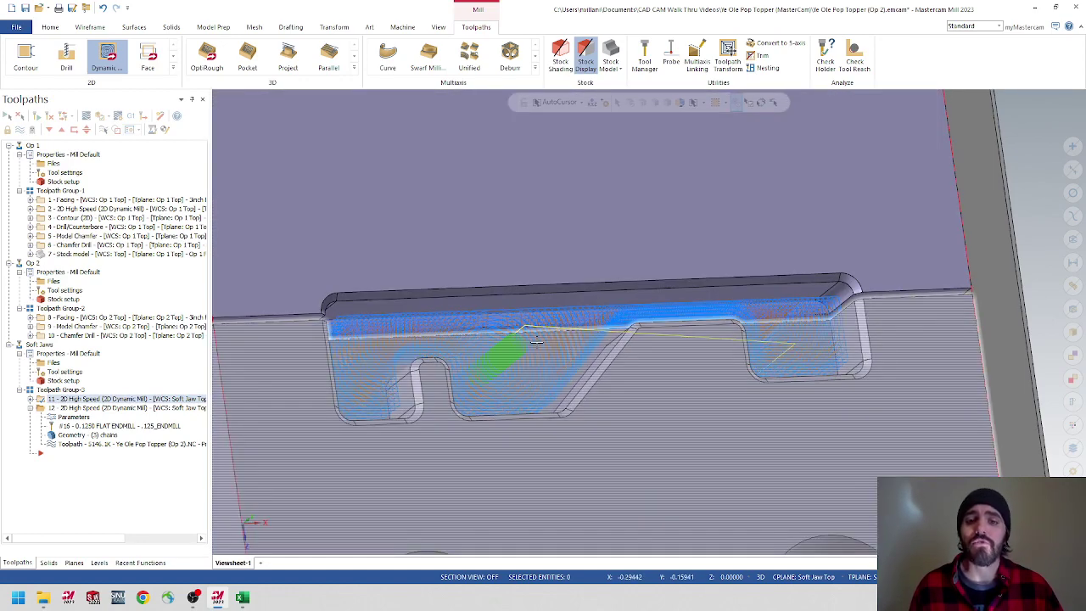
middle_click_drag(590, 336, 795, 336)
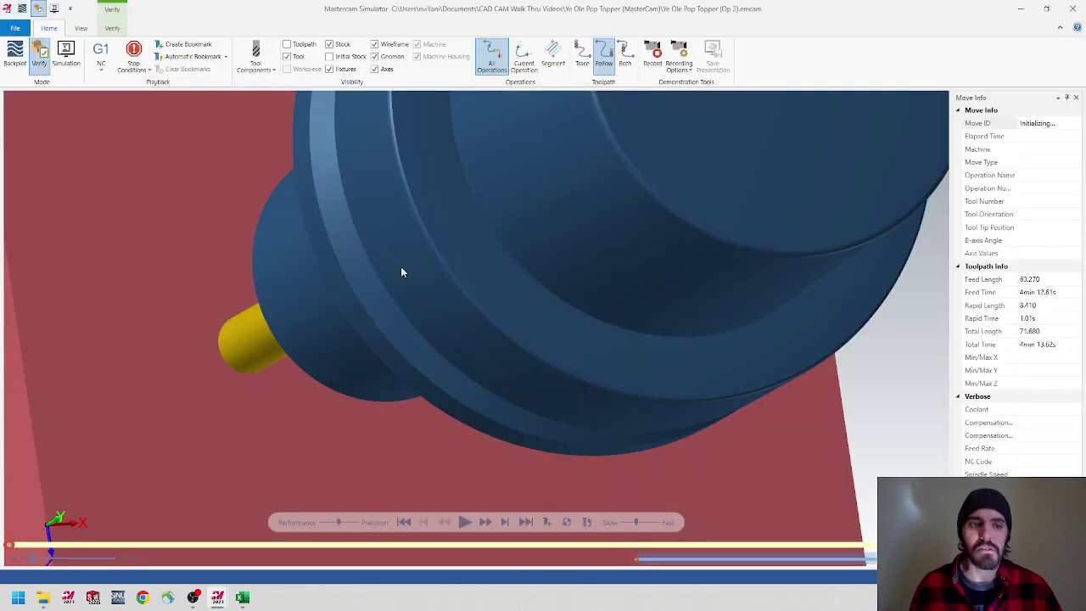
scroll(521, 314, "up", 3)
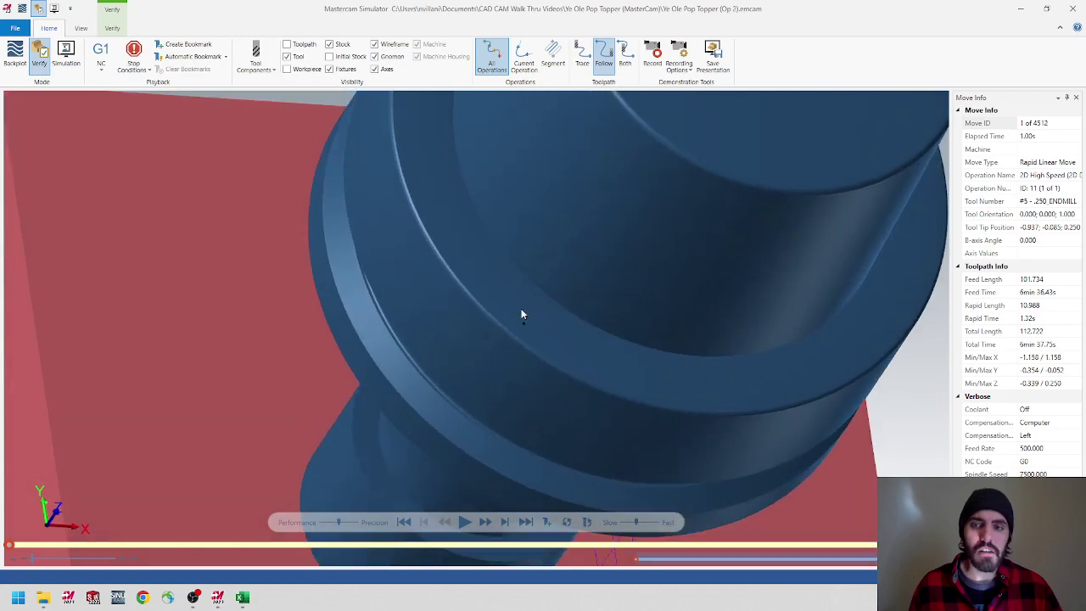
left_click(1072, 8)
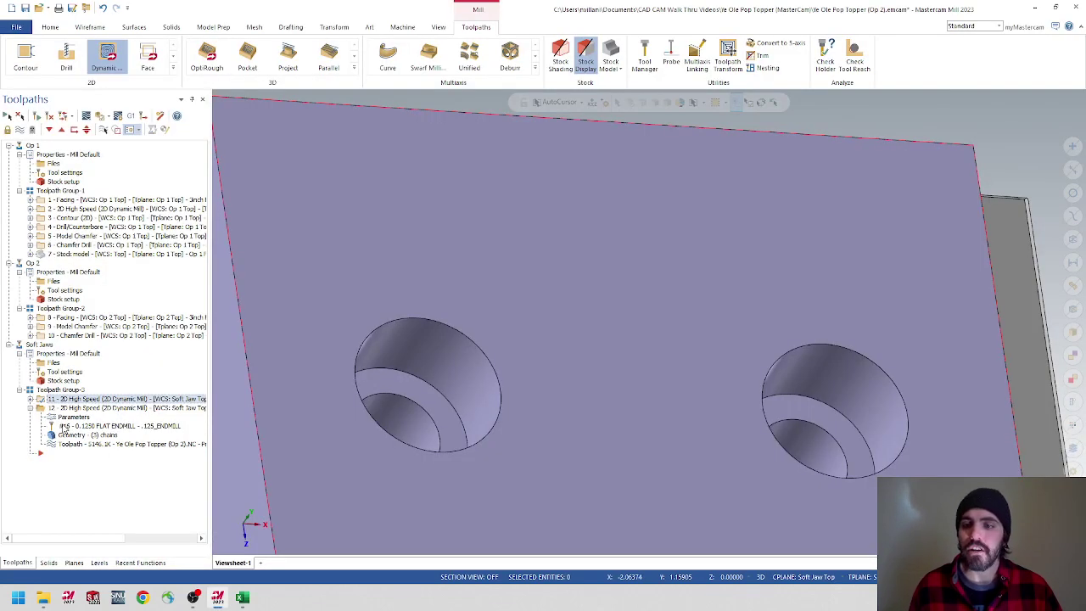
- Enable rest material in the .125 end mill operation, computed from all previous operations in the machine group only, and regenerate it
left_click(73, 418)
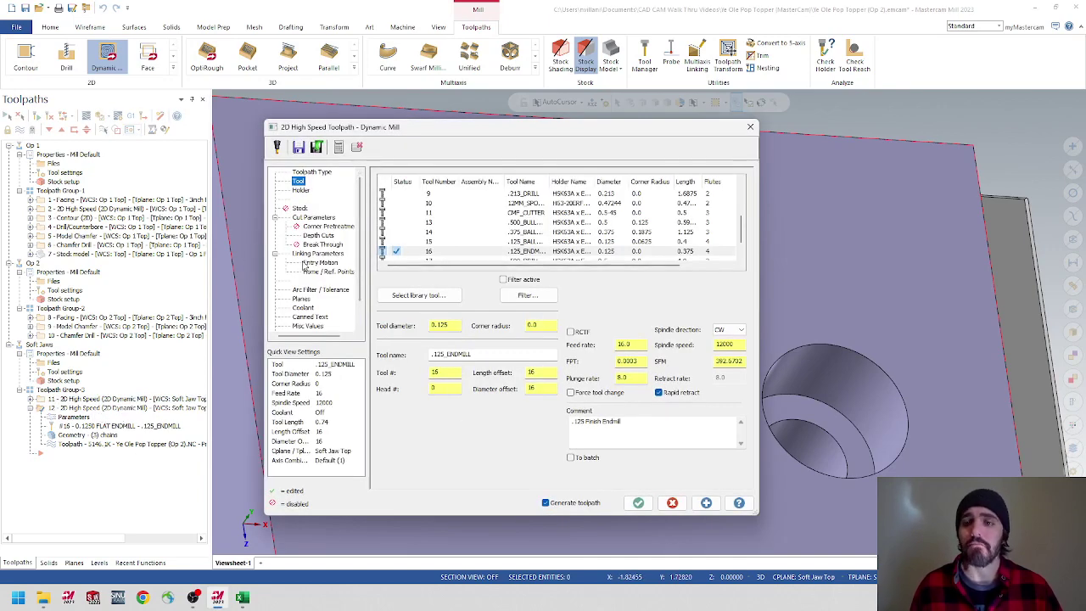
left_click(304, 210)
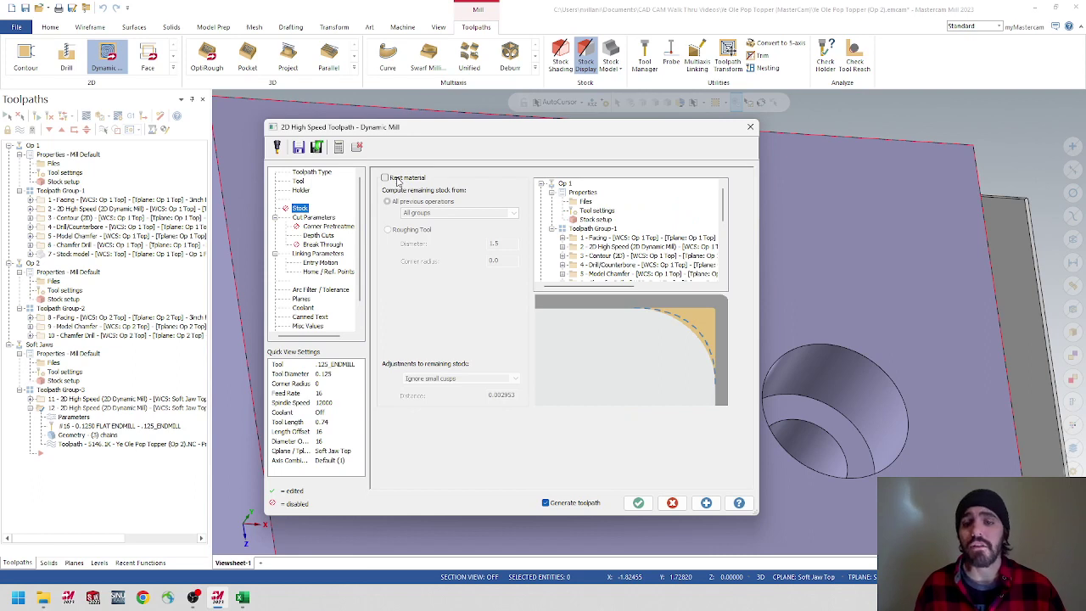
left_click(386, 179)
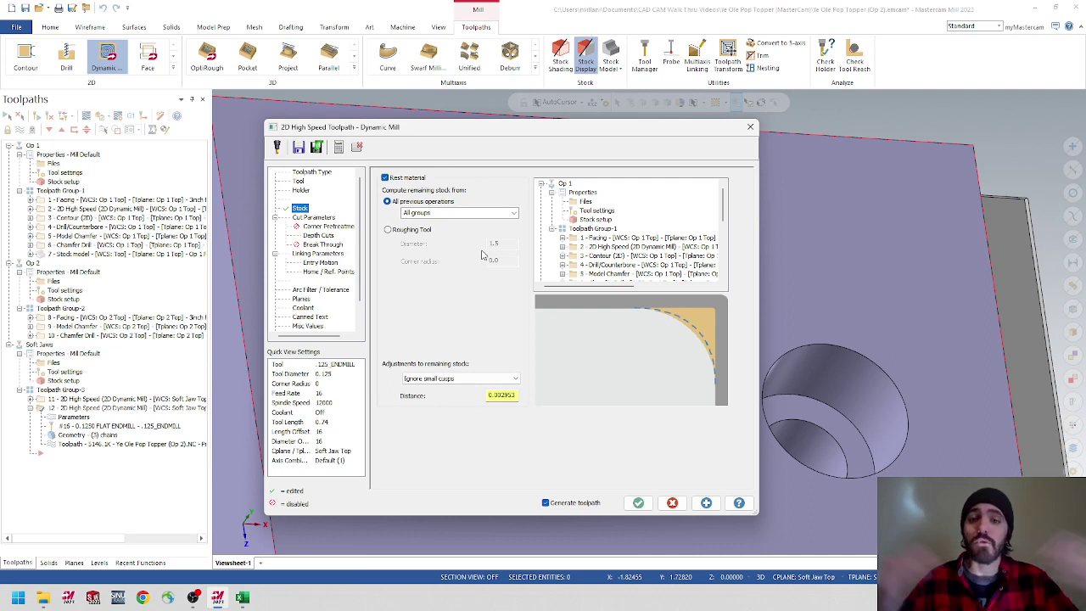
left_click(514, 213)
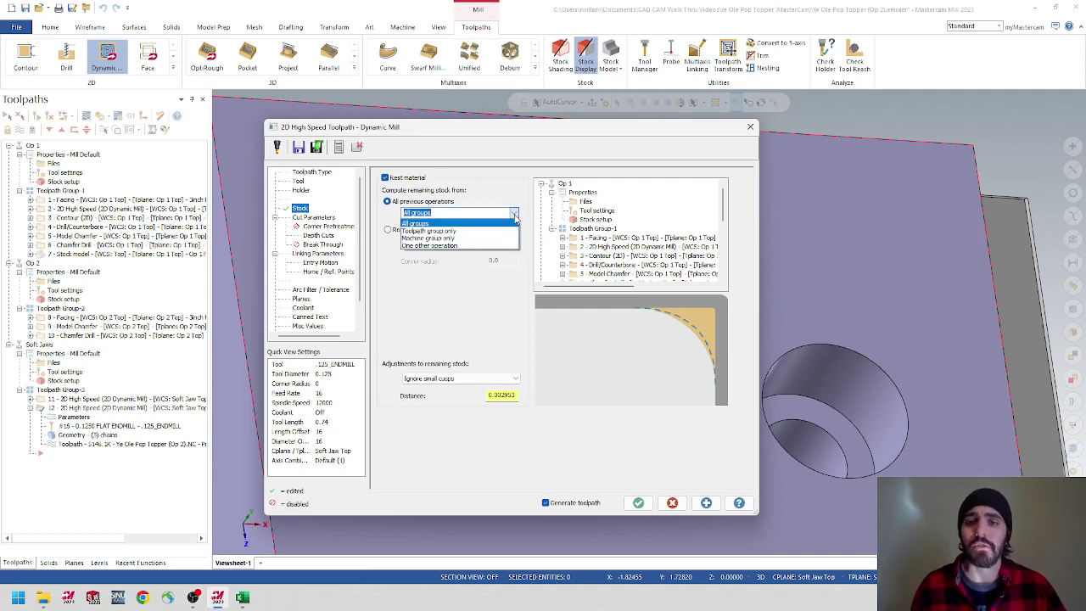
left_click(434, 240)
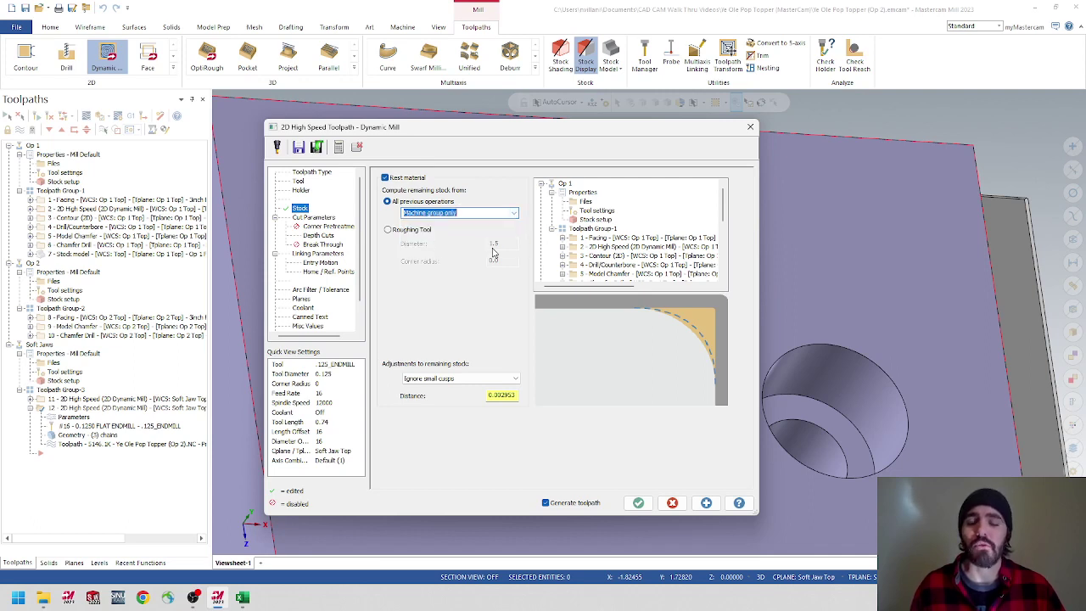
left_click(639, 503)
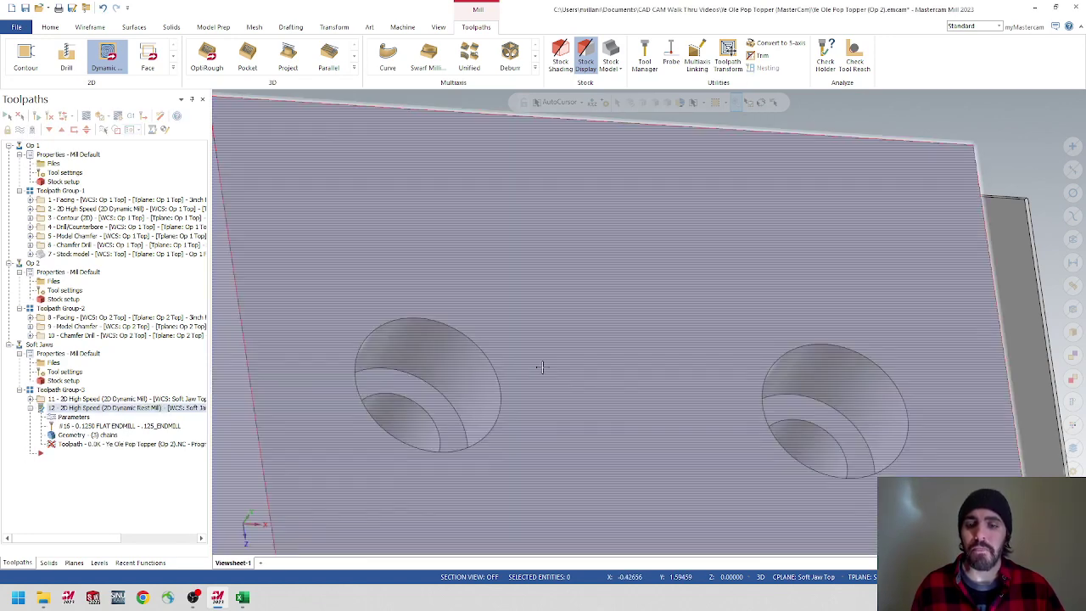
- Examine the rest milling toolpath over the soft jaw pocket and check the stock settings of the .250 roughing operation
scroll(647, 417, "up", 2)
scroll(650, 434, "down", 5)
middle_click_drag(650, 434, 233, 458)
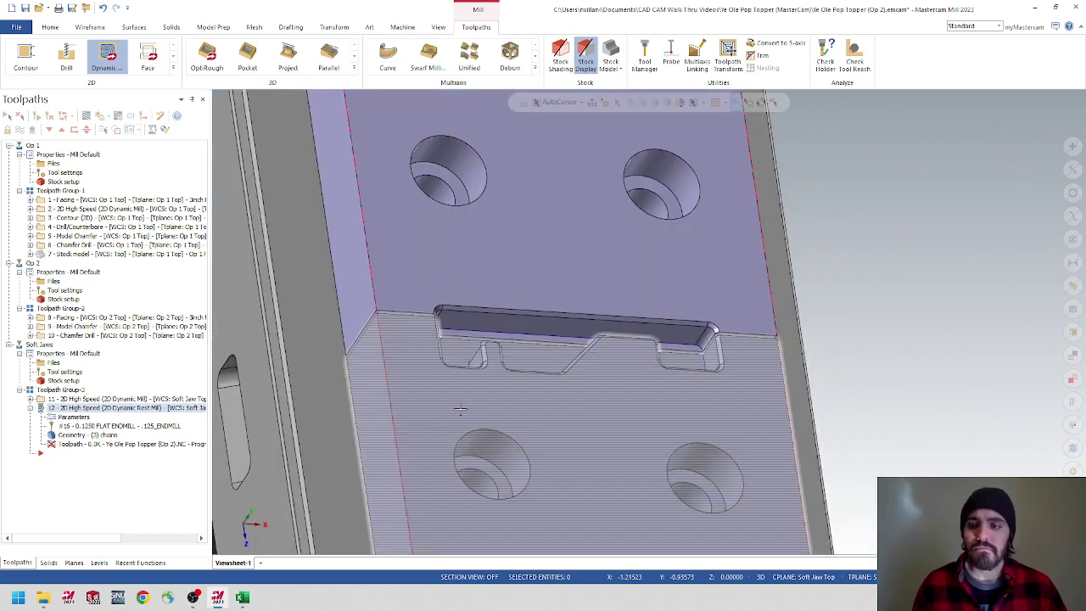
mouse_move(609, 396)
middle_mouse_down()
mouse_move(428, 338)
mouse_move(410, 379)
middle_mouse_up()
scroll(428, 346, "up", 2)
scroll(428, 338, "up", 2)
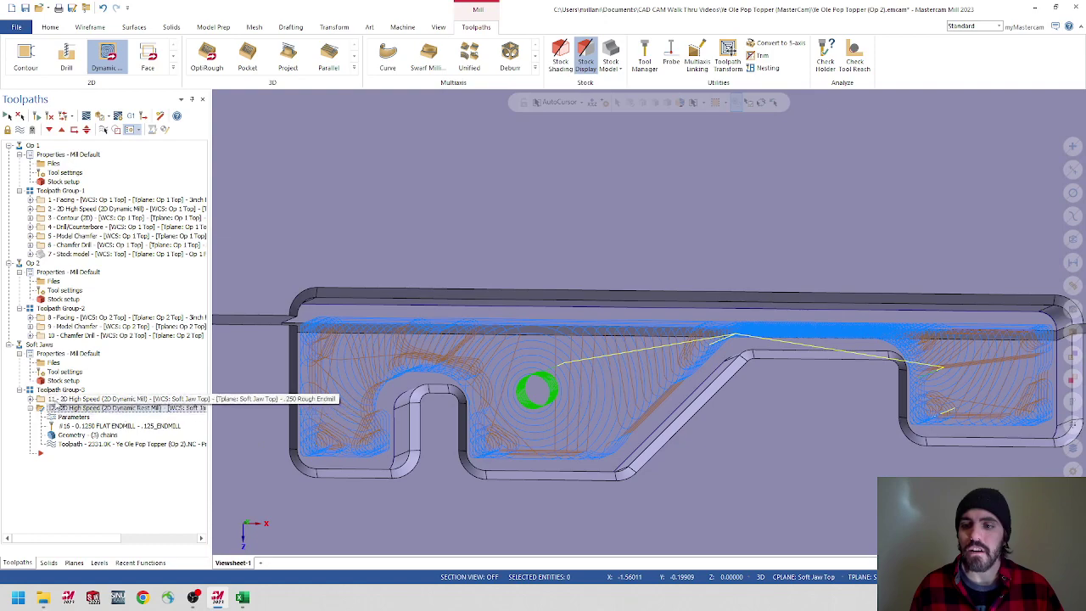
left_click(30, 399)
left_click(68, 409)
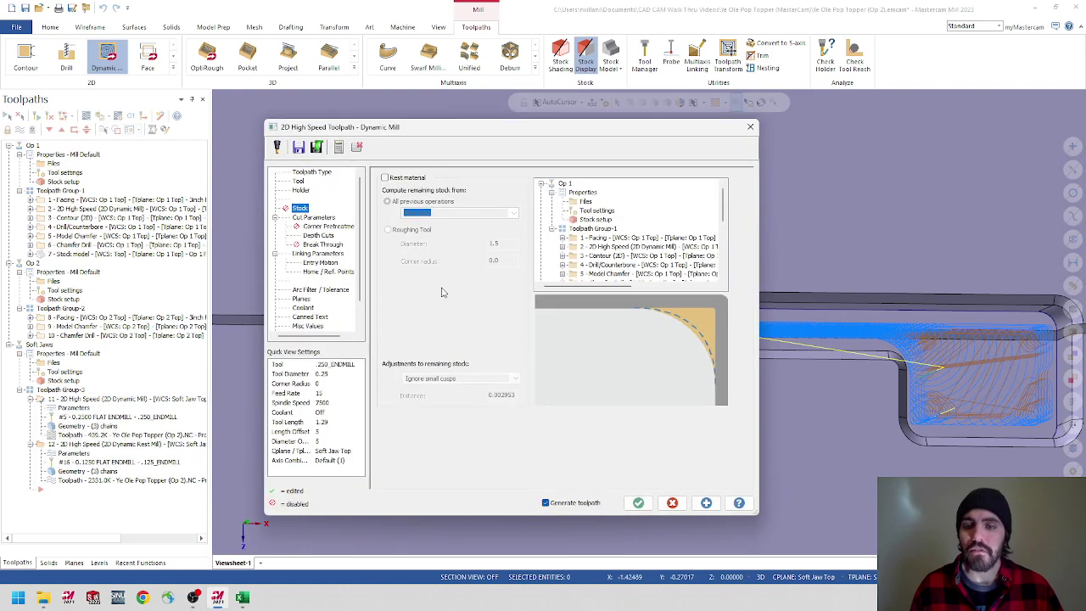
left_click(747, 130)
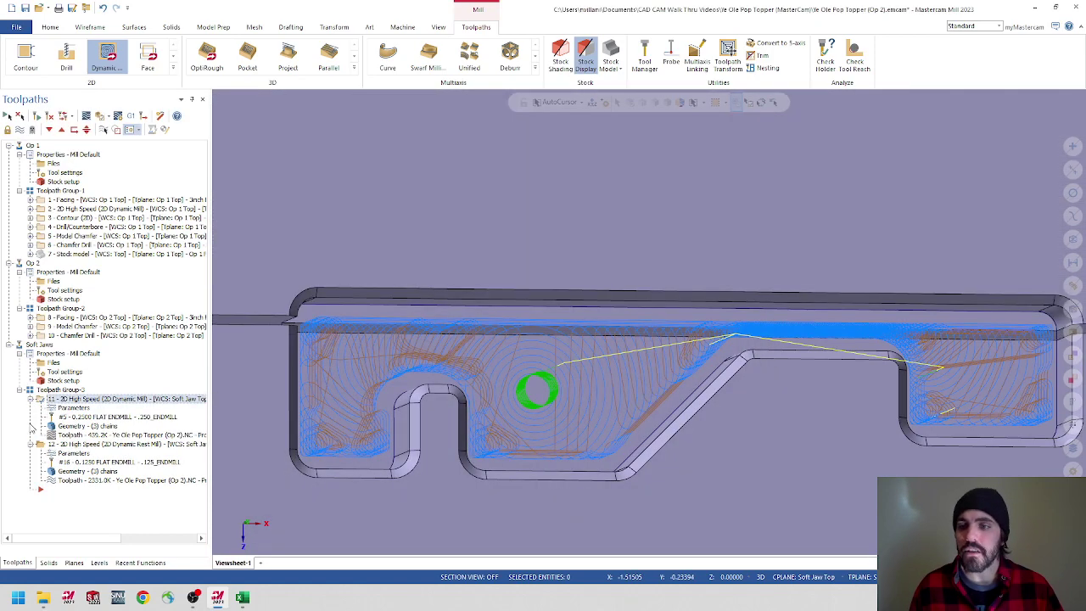
left_click(30, 398)
left_click(30, 408)
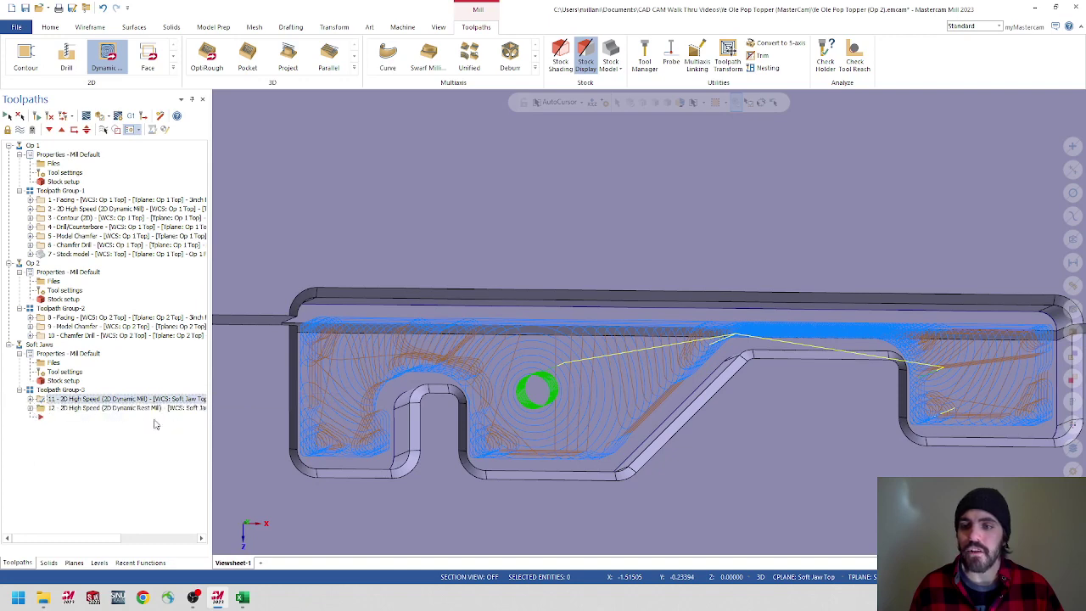
- Verify all operations of the Soft Jaws machine group in the simulator, running the playback through to the end at increased speed
left_click(59, 389)
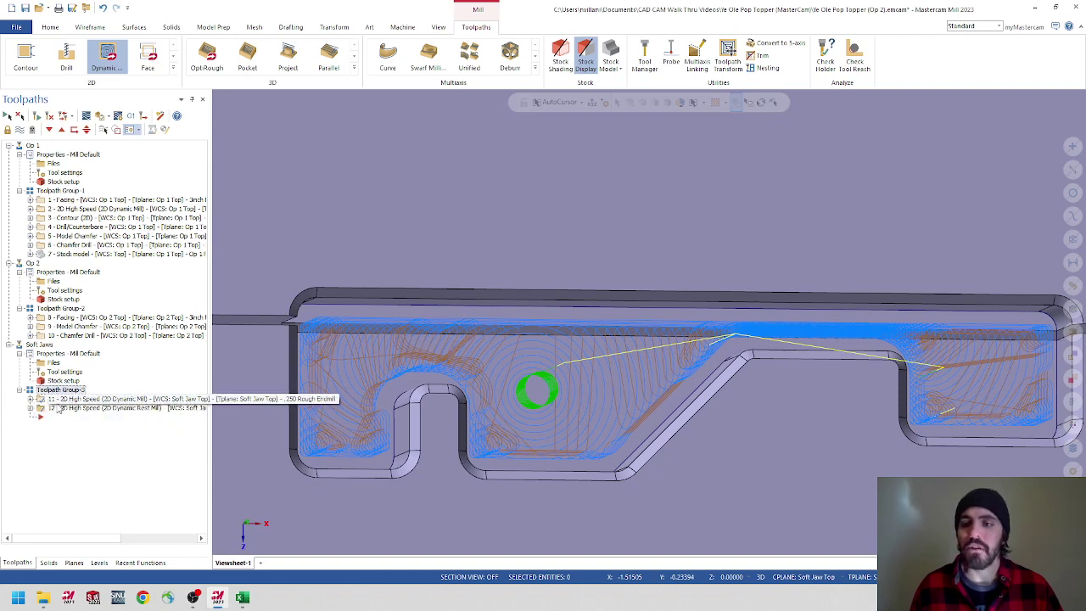
left_click(38, 346)
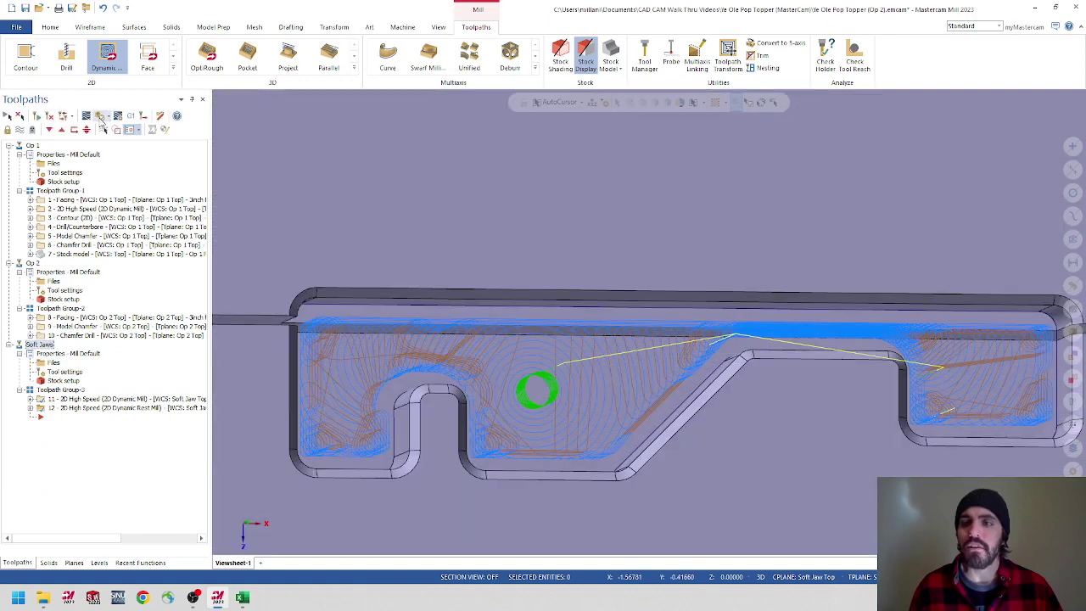
left_click(101, 117)
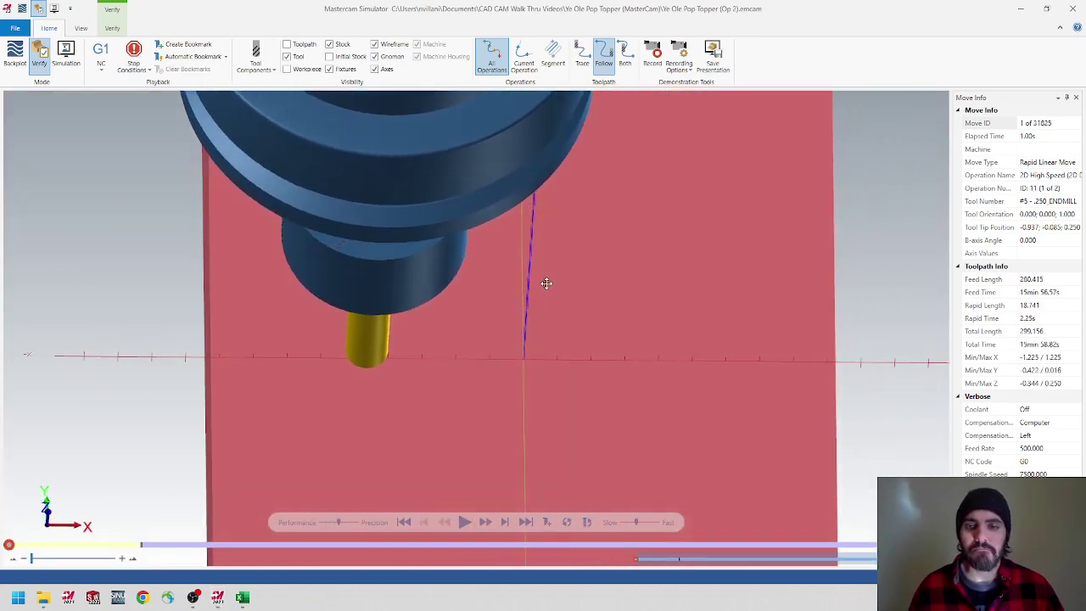
left_click(465, 523)
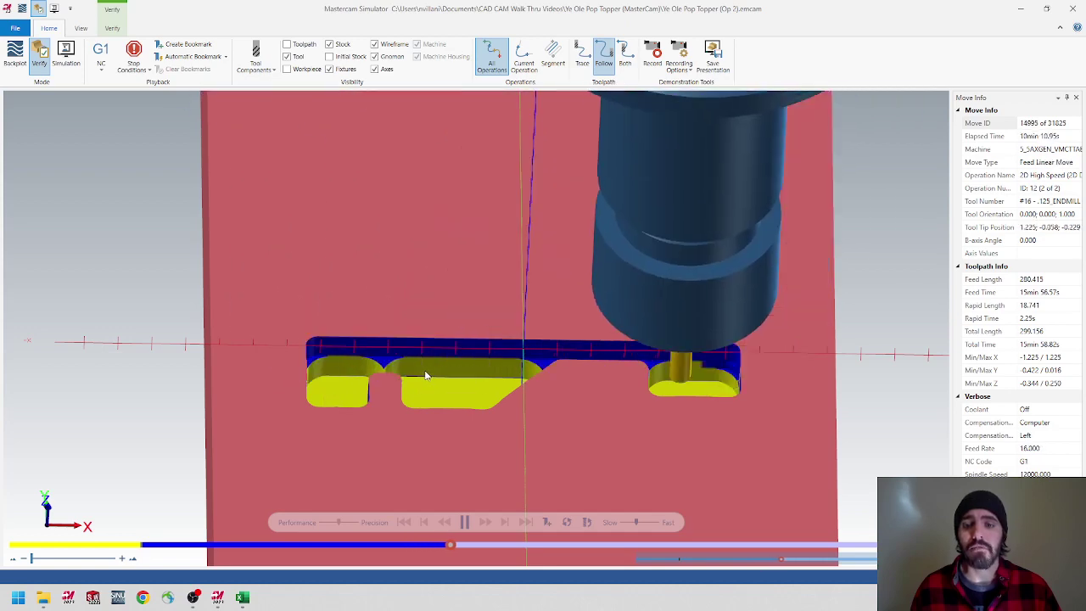
middle_click_drag(426, 375, 502, 352)
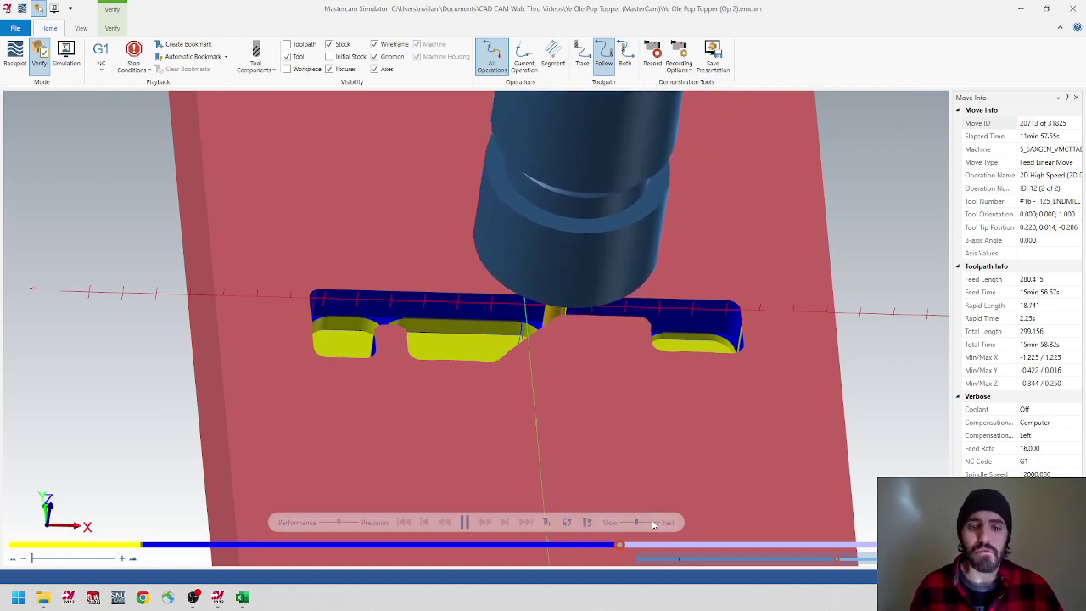
left_click_drag(652, 523, 661, 526)
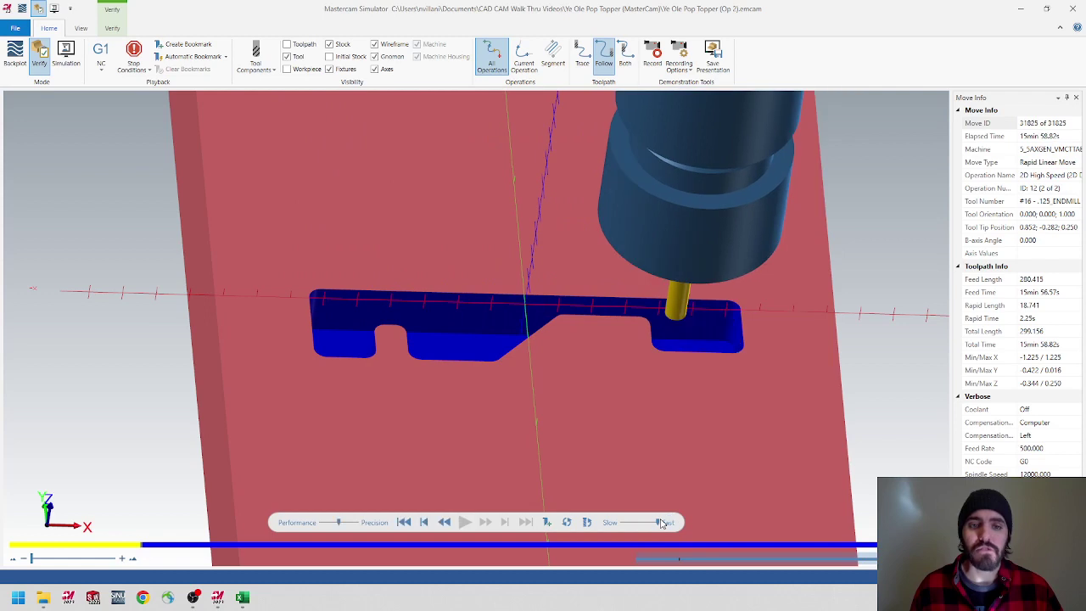
- Inspect the .125 end mill and holder clearance at a cut in the simulated pocket and close the simulator
mouse_move(676, 367)
middle_mouse_down()
mouse_move(671, 345)
mouse_move(686, 363)
middle_mouse_up()
left_click(686, 366)
scroll(685, 363, "up", 5)
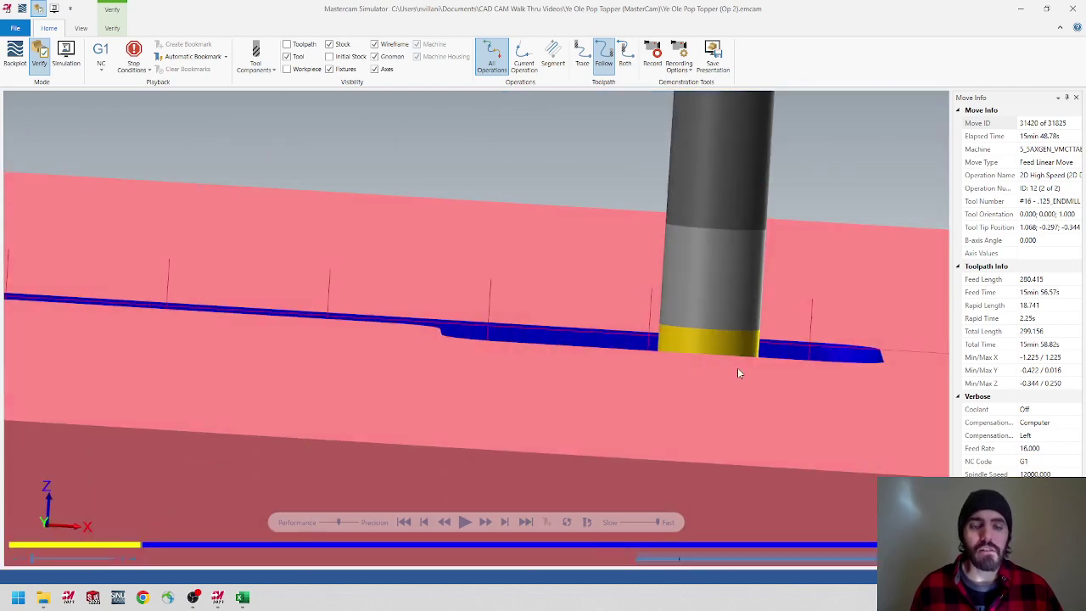
middle_click_drag(738, 293, 727, 177)
scroll(695, 142, "down", 5)
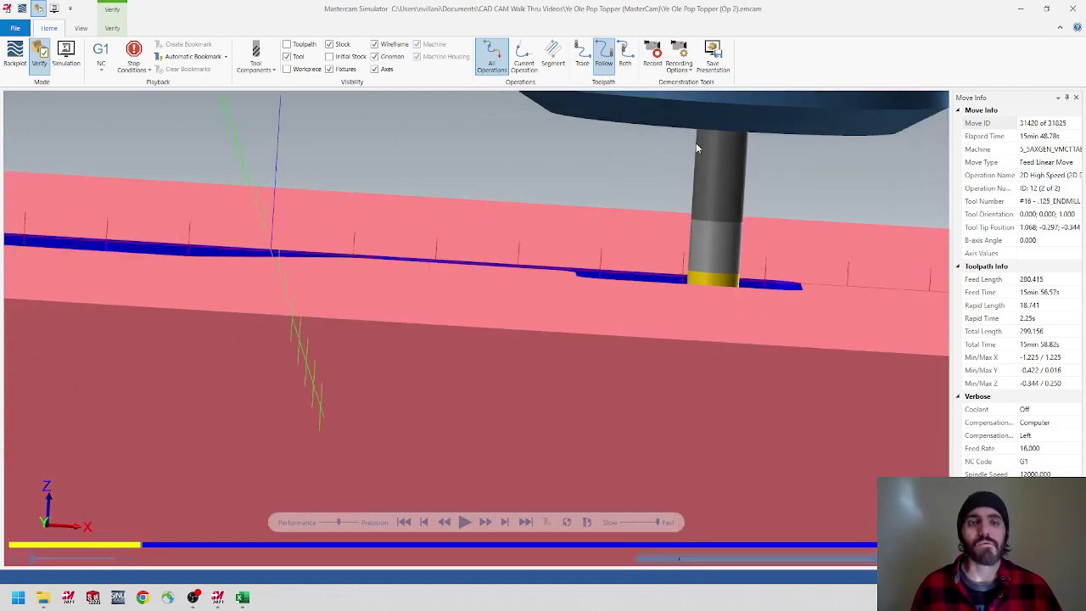
middle_click_drag(664, 265, 675, 218)
scroll(685, 242, "down", 5)
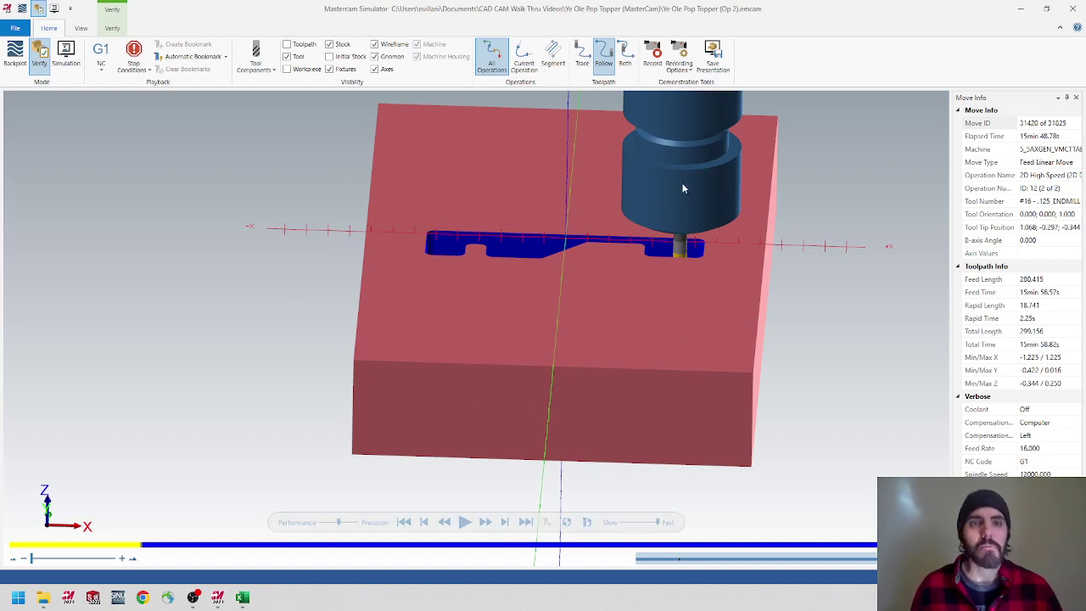
left_click(1071, 10)
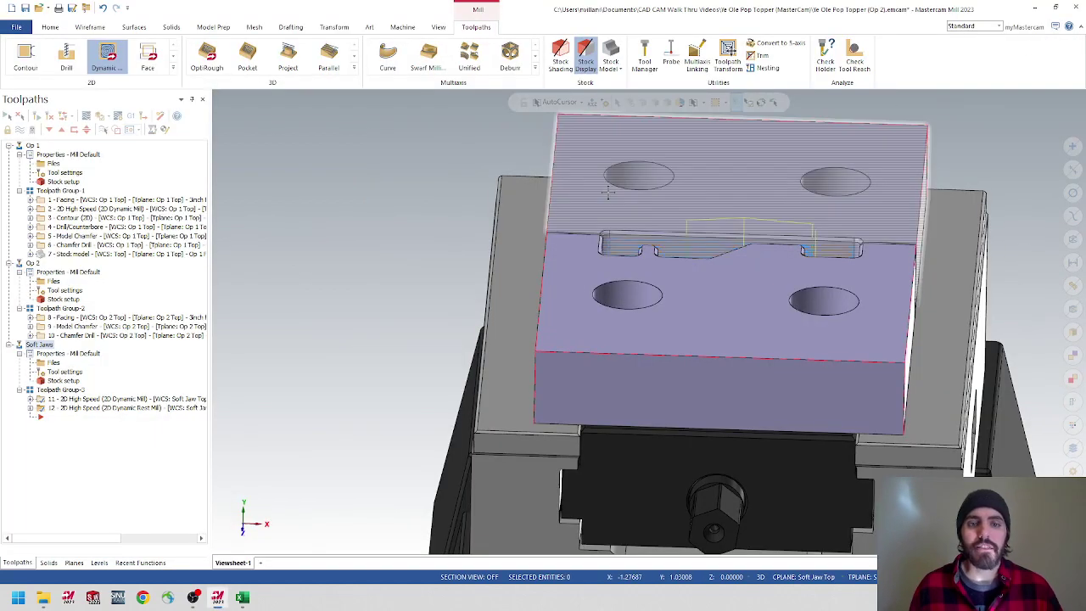
scroll(608, 228, "up", 3)
middle_click_drag(608, 228, 763, 348)
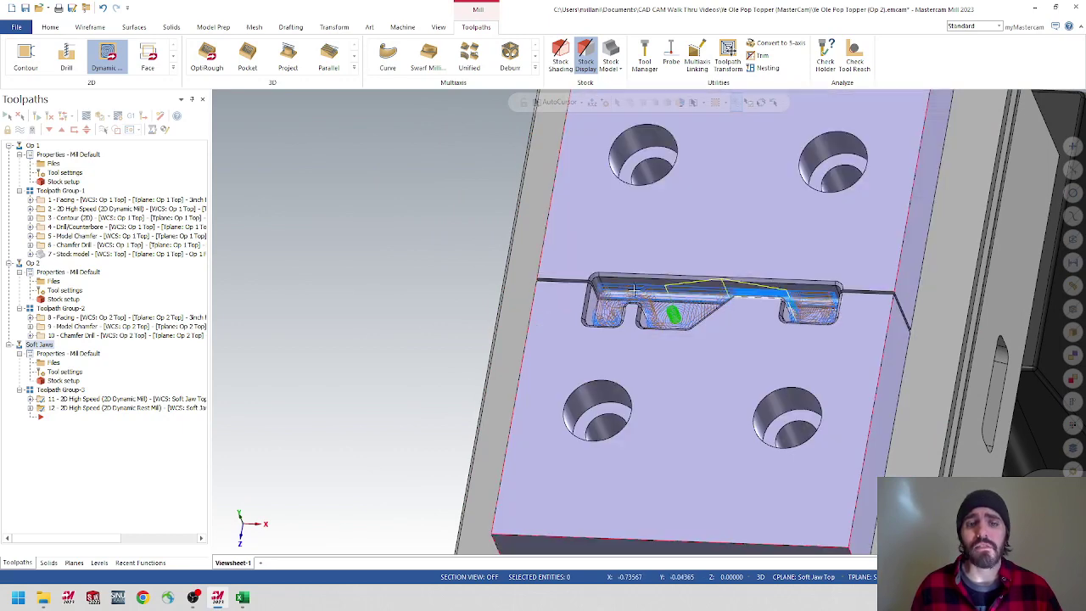
middle_click_drag(589, 368, 702, 297)
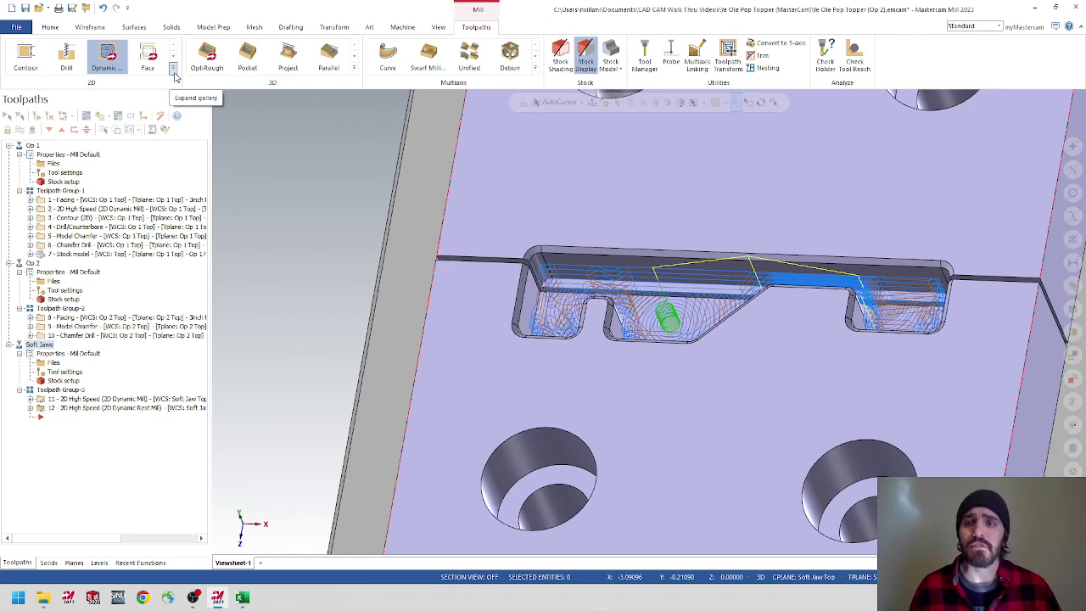
left_click(173, 70)
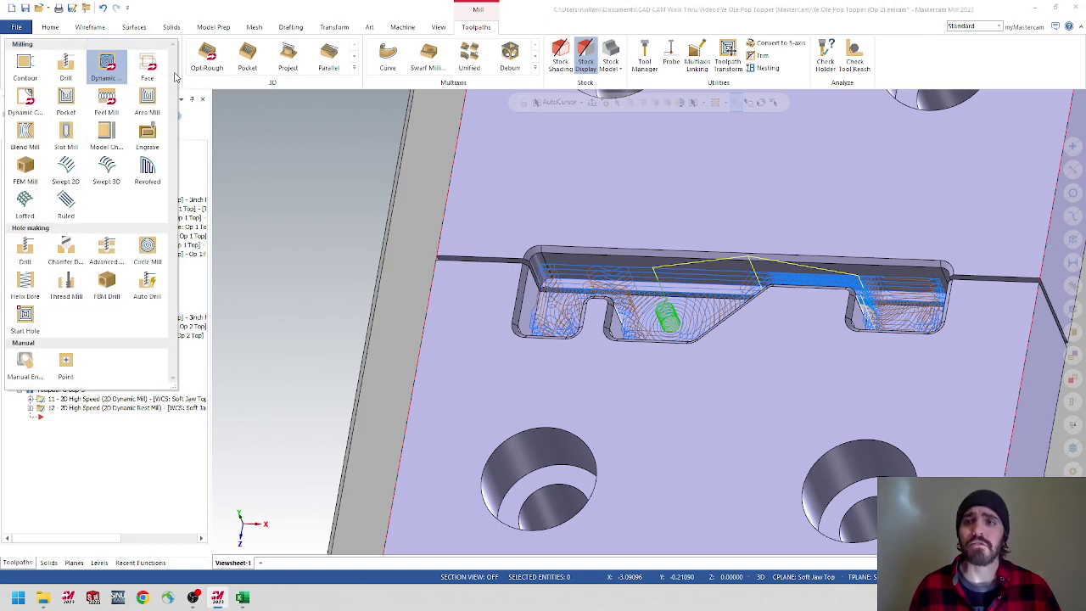
left_click(120, 134)
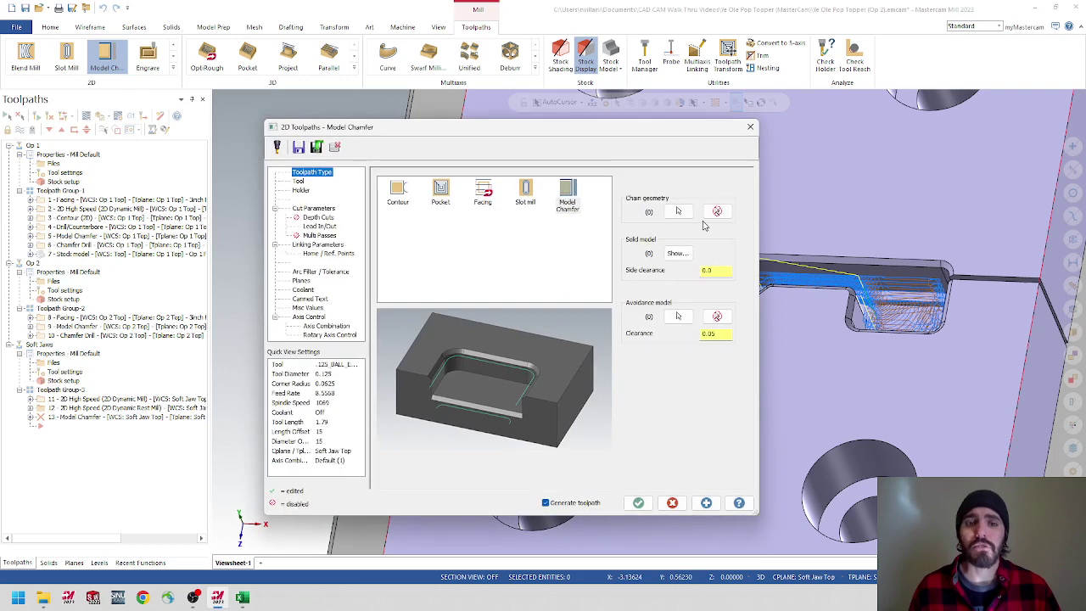
left_click(677, 212)
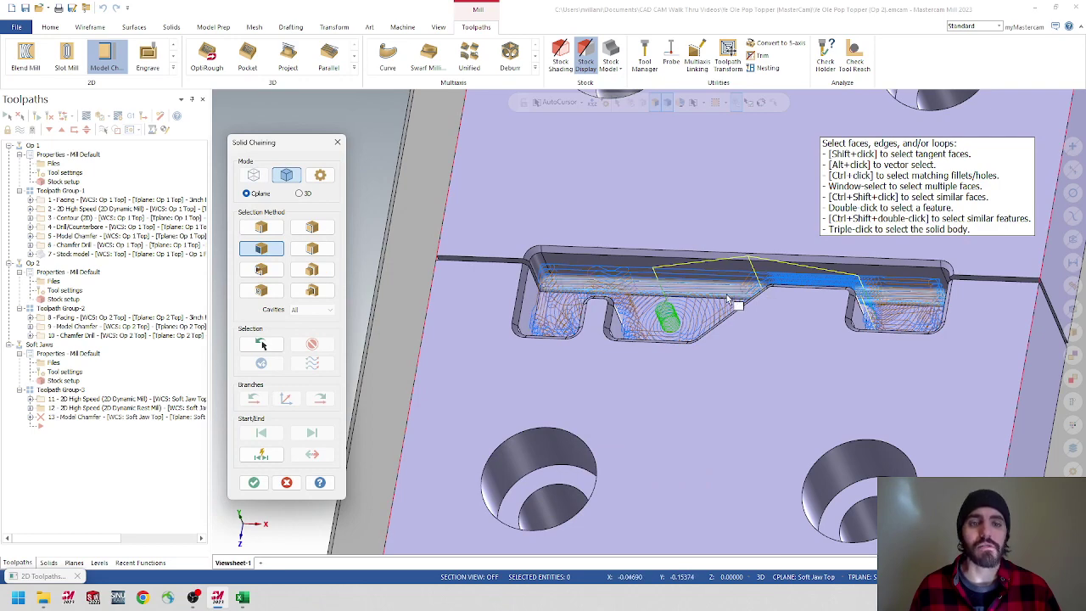
left_click(337, 143)
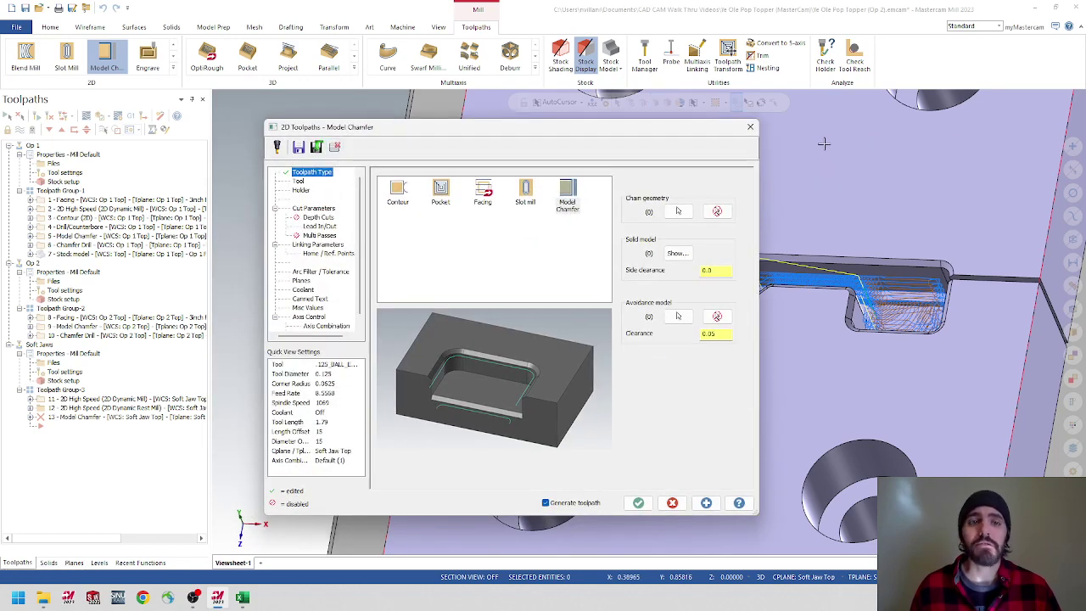
left_click(750, 126)
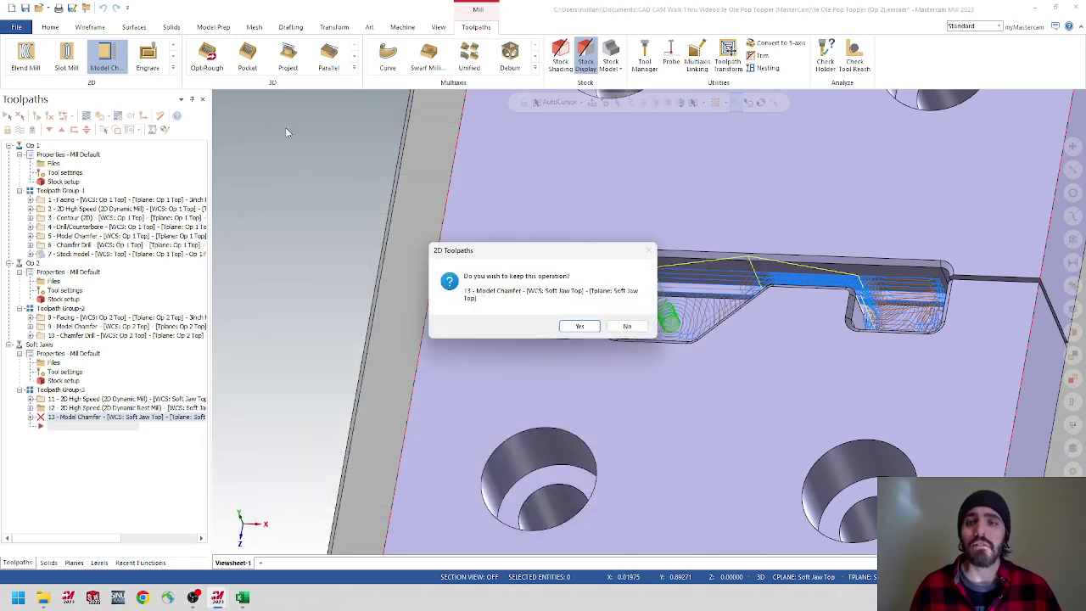
left_click(625, 328)
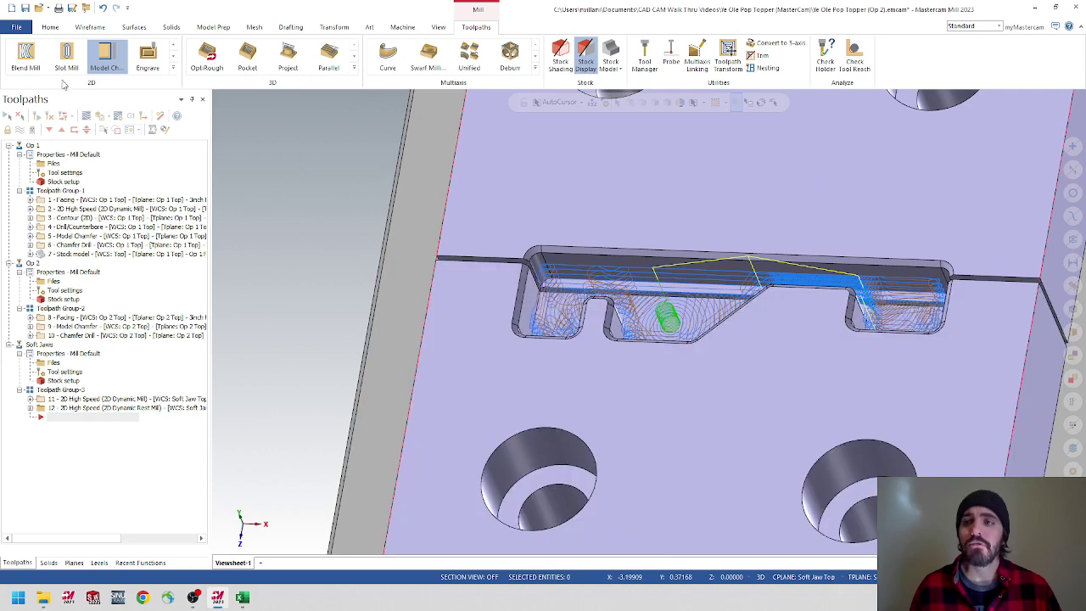
- Start a Contour toolpath and chain the closed outline of the soft jaw pocket using wireframe chaining
left_click(173, 69)
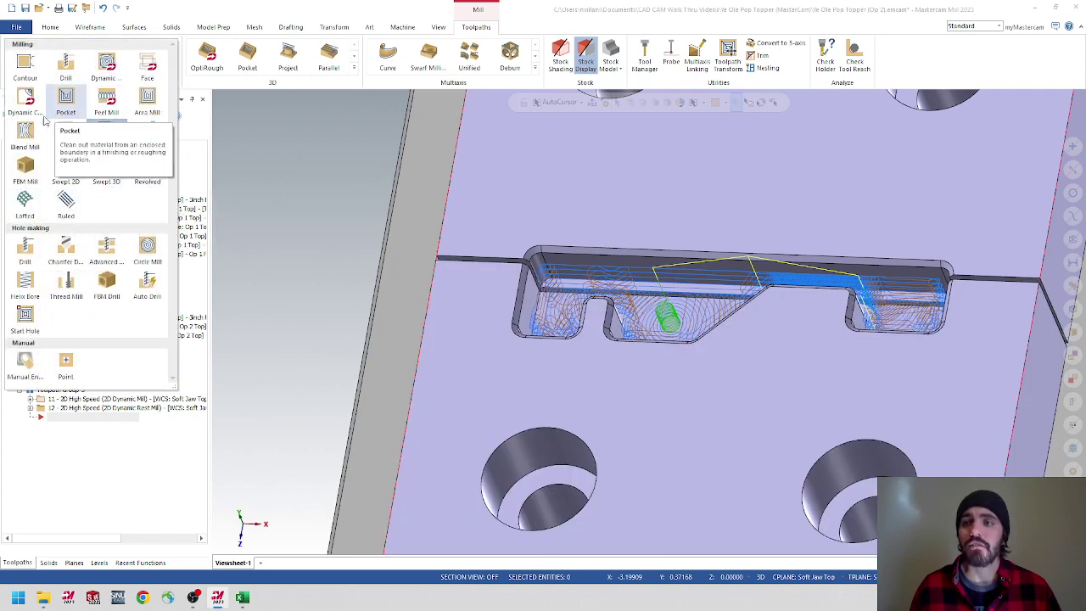
left_click(24, 68)
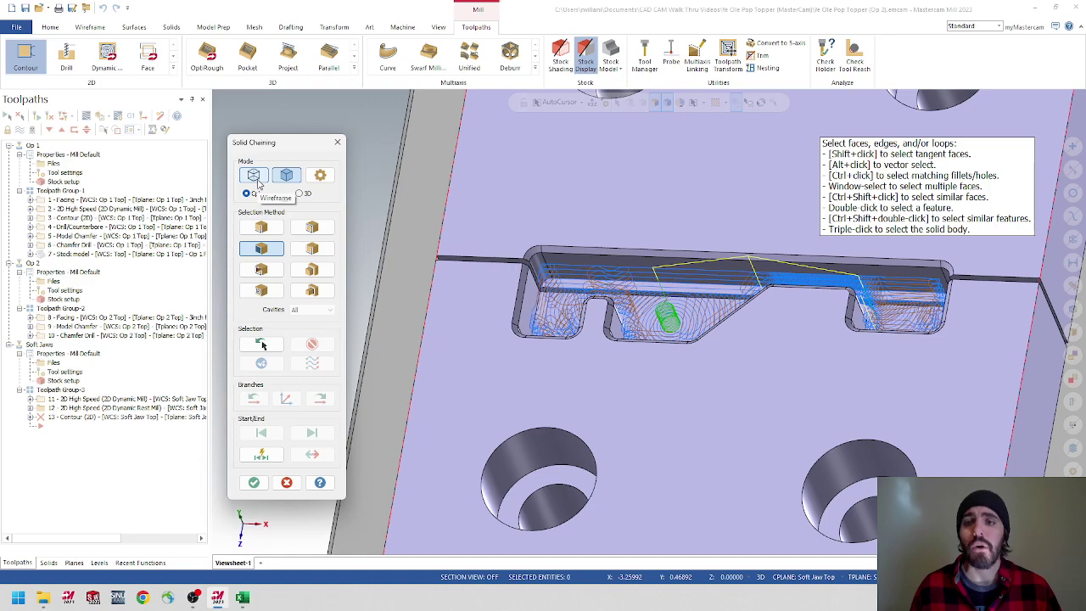
left_click(254, 175)
scroll(558, 312, "up", 5)
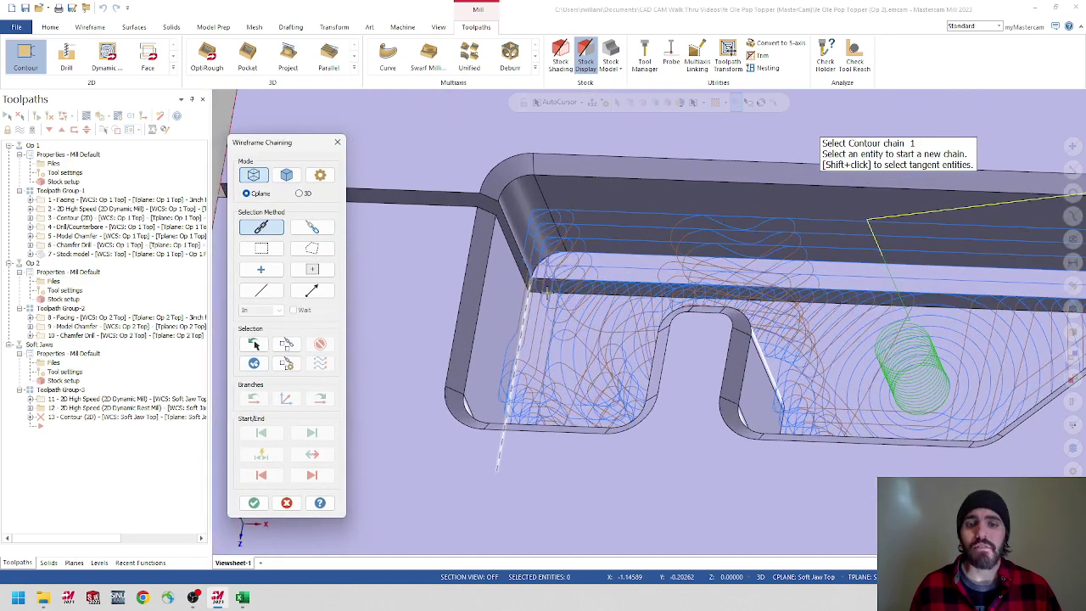
scroll(546, 282, "up", 1)
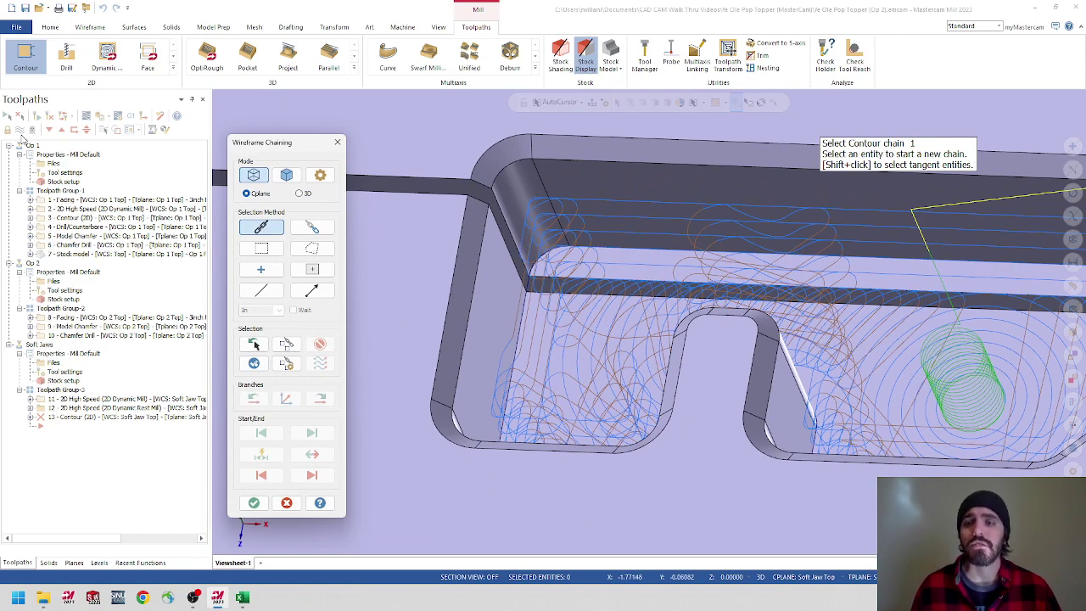
scroll(594, 309, "up", 3)
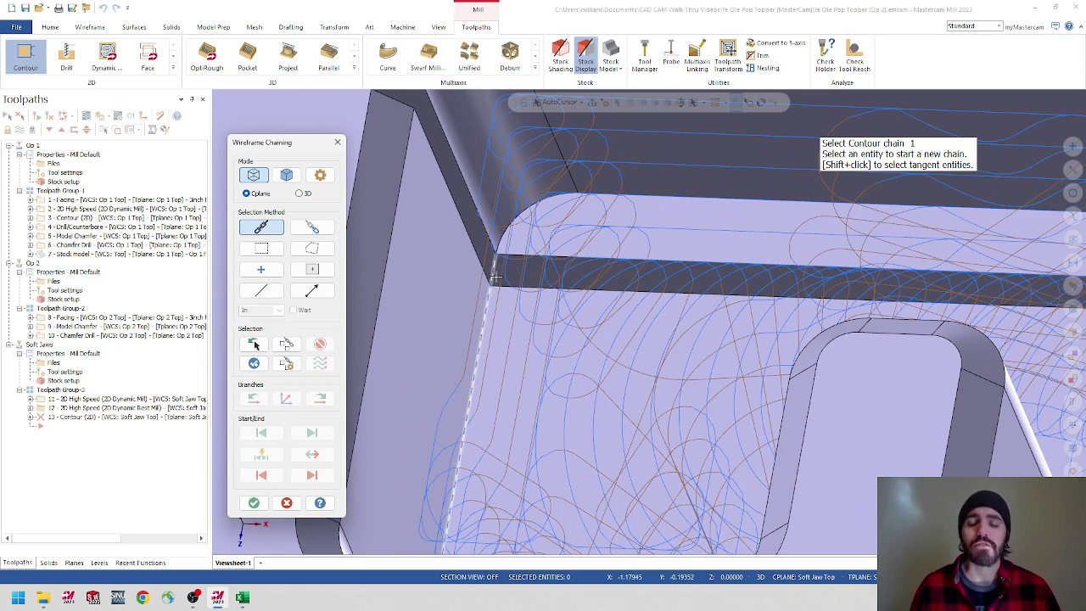
left_click(494, 278)
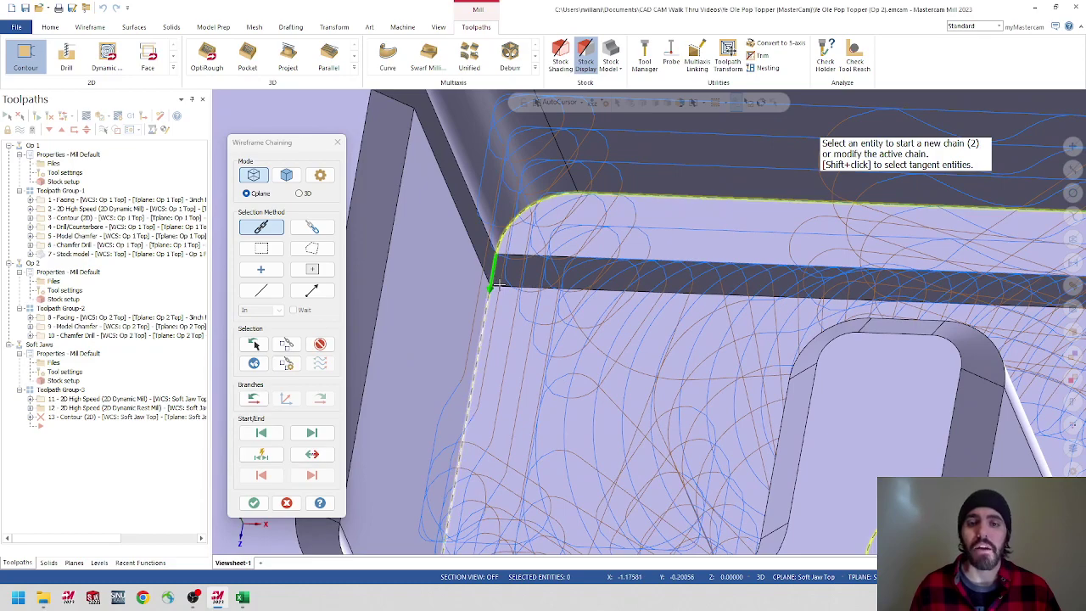
middle_click_drag(493, 280, 715, 356)
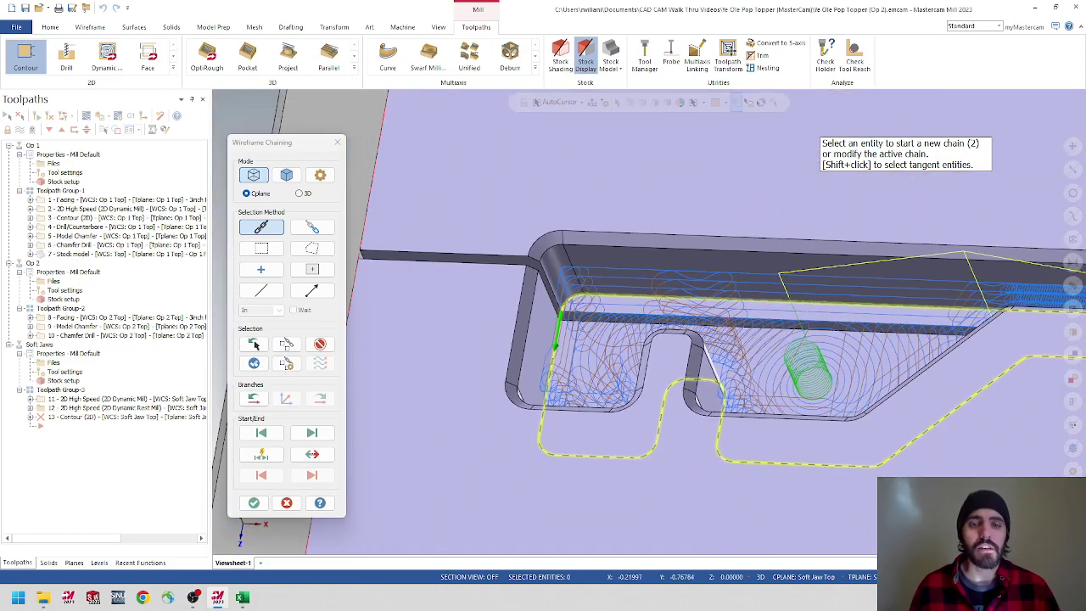
middle_click_drag(987, 370, 390, 364)
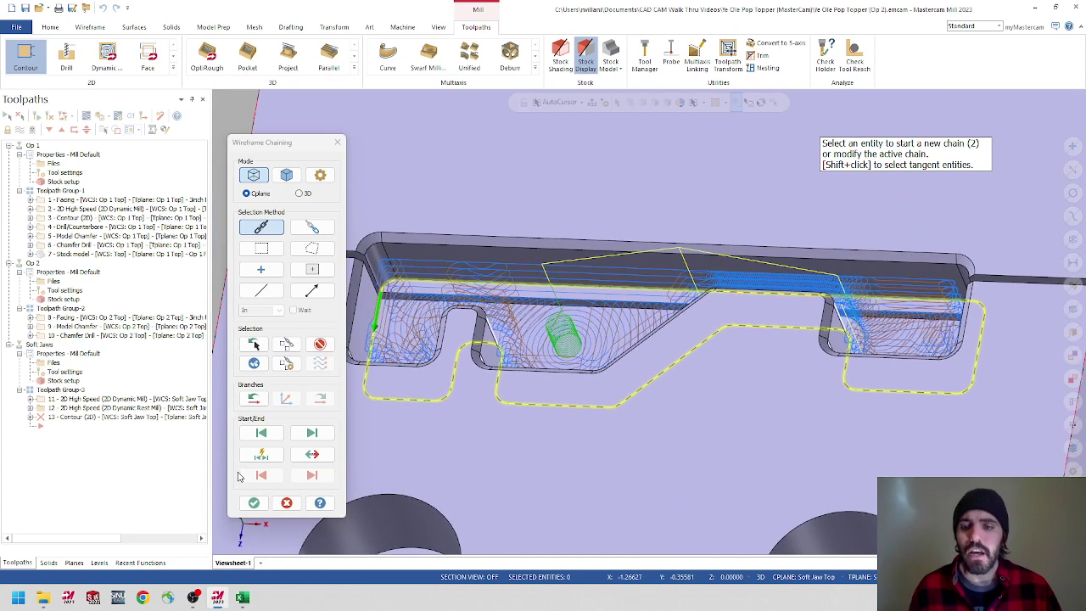
left_click(255, 503)
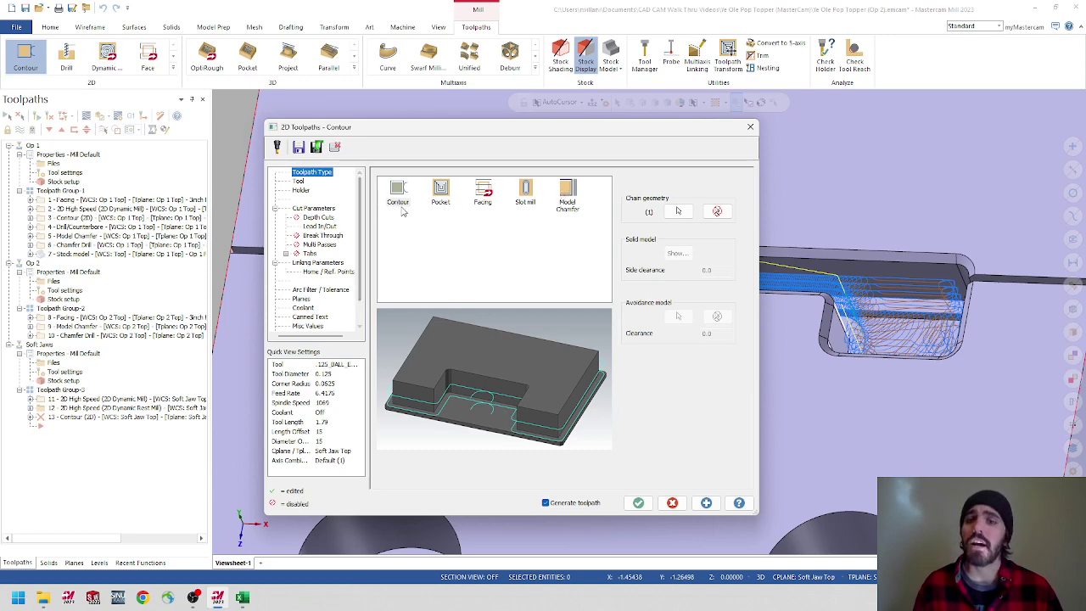
- Choose tool 11, CMF_CUTTER, for the contour operation and add the comment "Chamfer Edge Note"
left_click(299, 181)
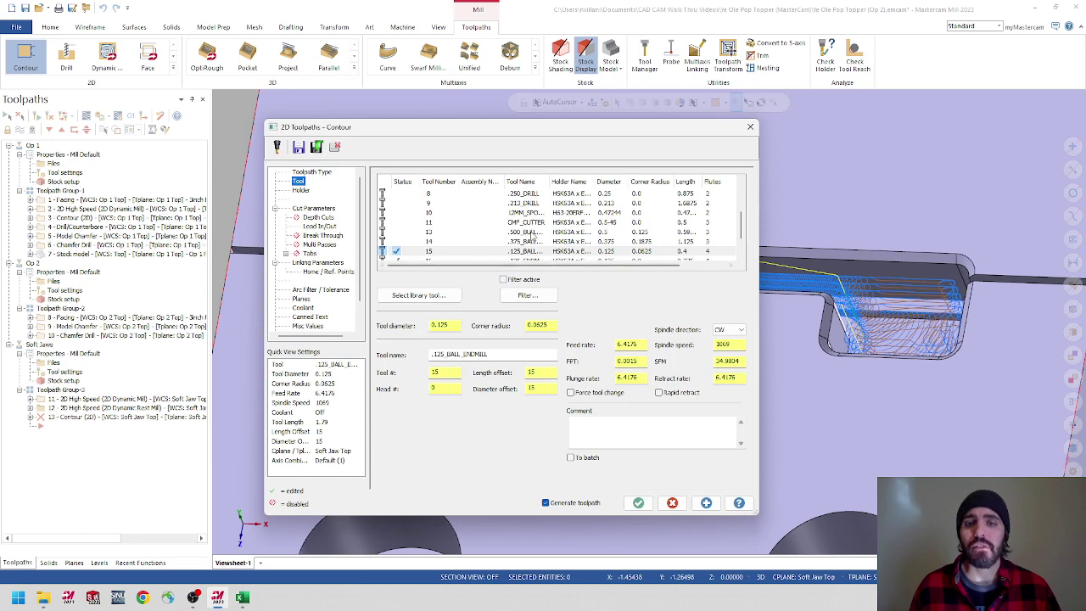
left_click(526, 222)
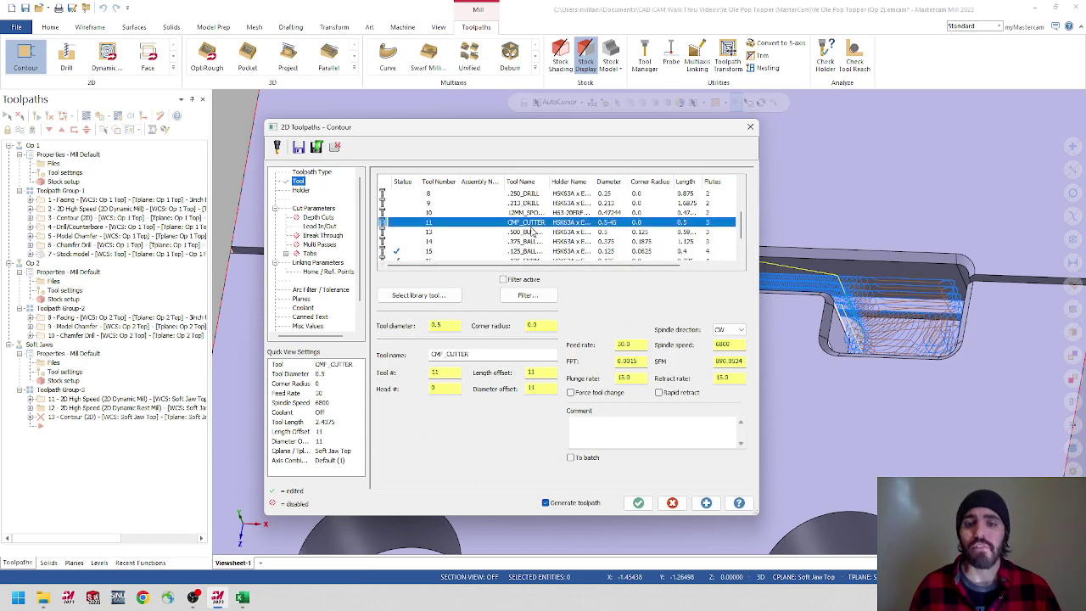
left_click(624, 422)
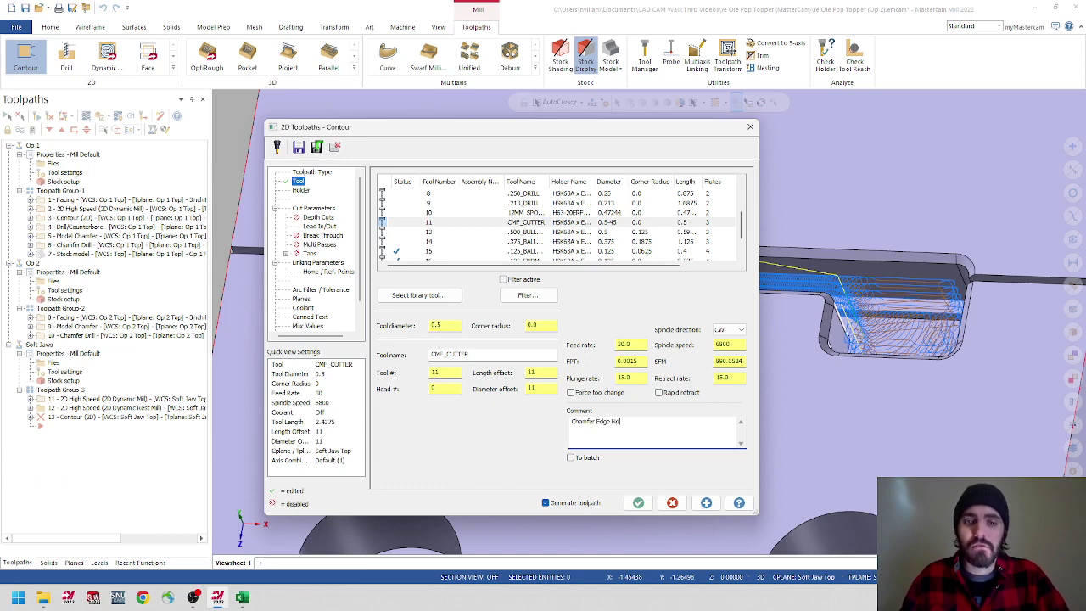
- Set the contour type to 2D chamfer with a chamfer width of 0.03125 and a bottom offset of 0.03125
left_click(314, 208)
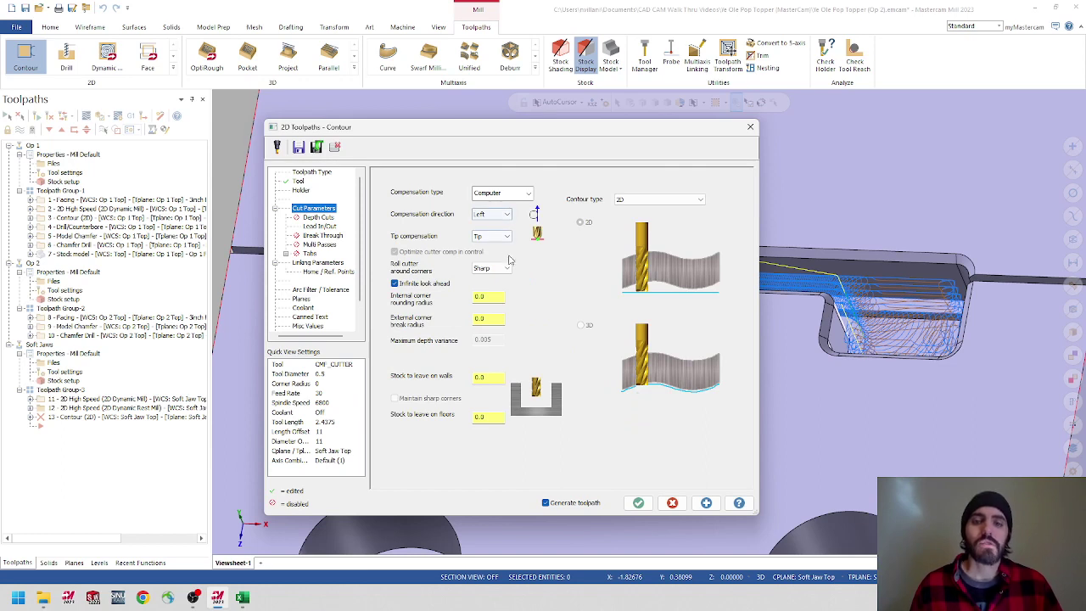
left_click(529, 195)
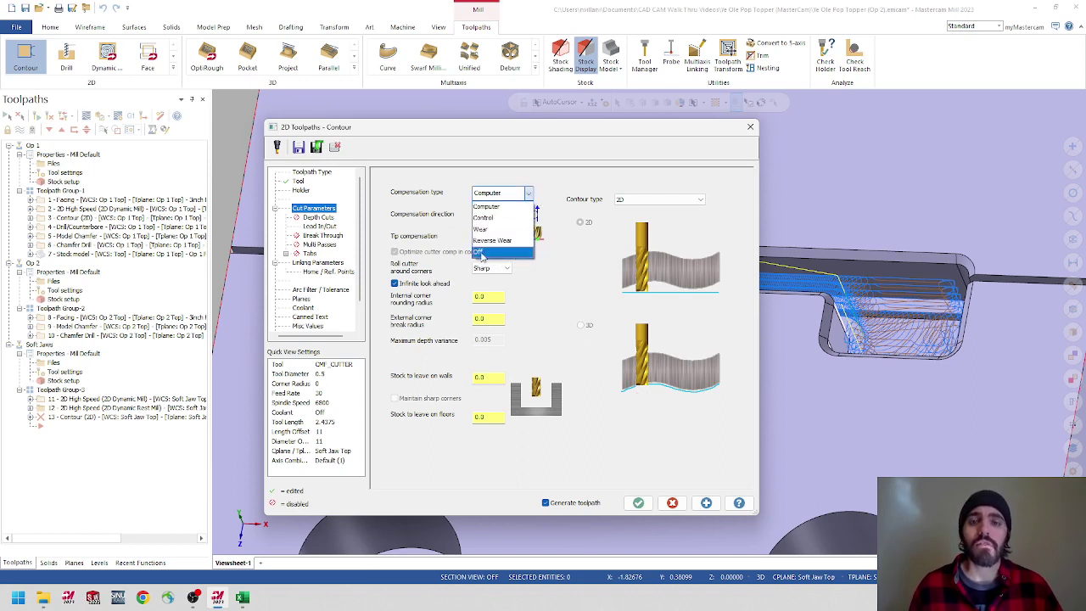
left_click(585, 261)
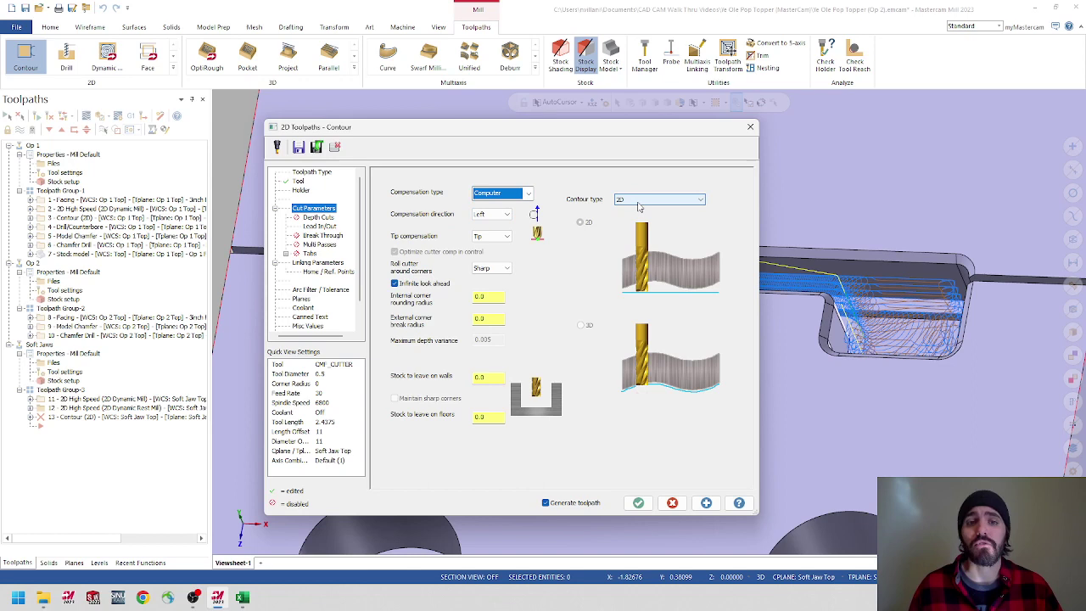
left_click(697, 202)
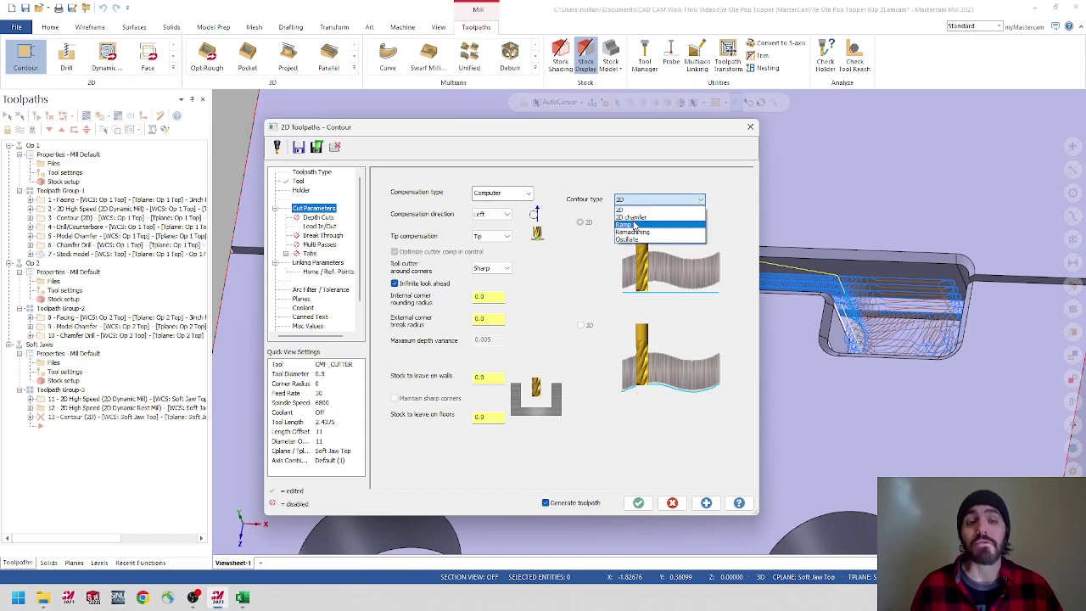
left_click(631, 217)
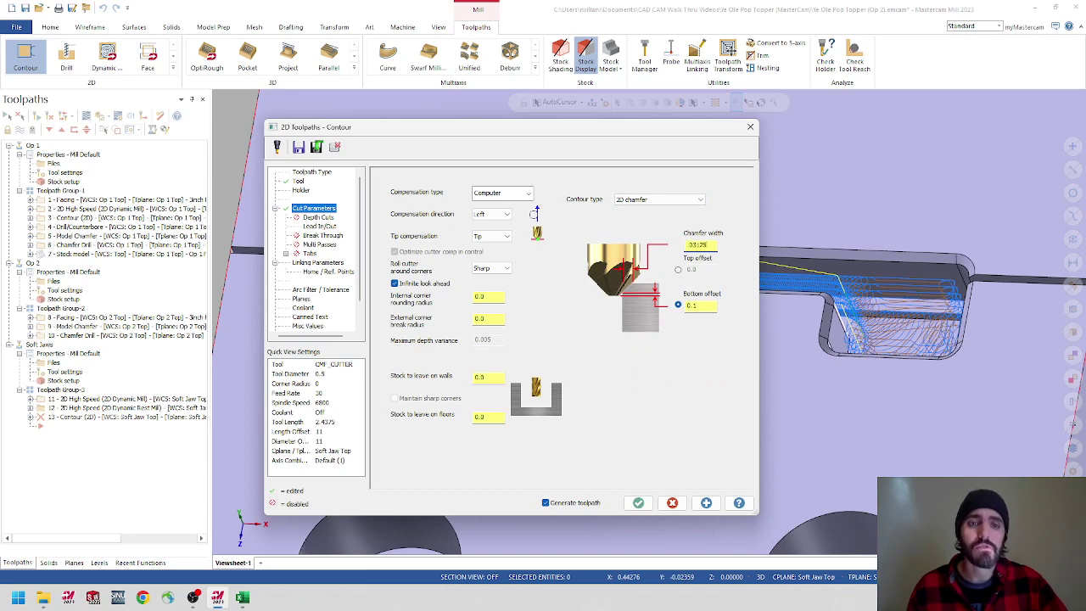
type(".03125")
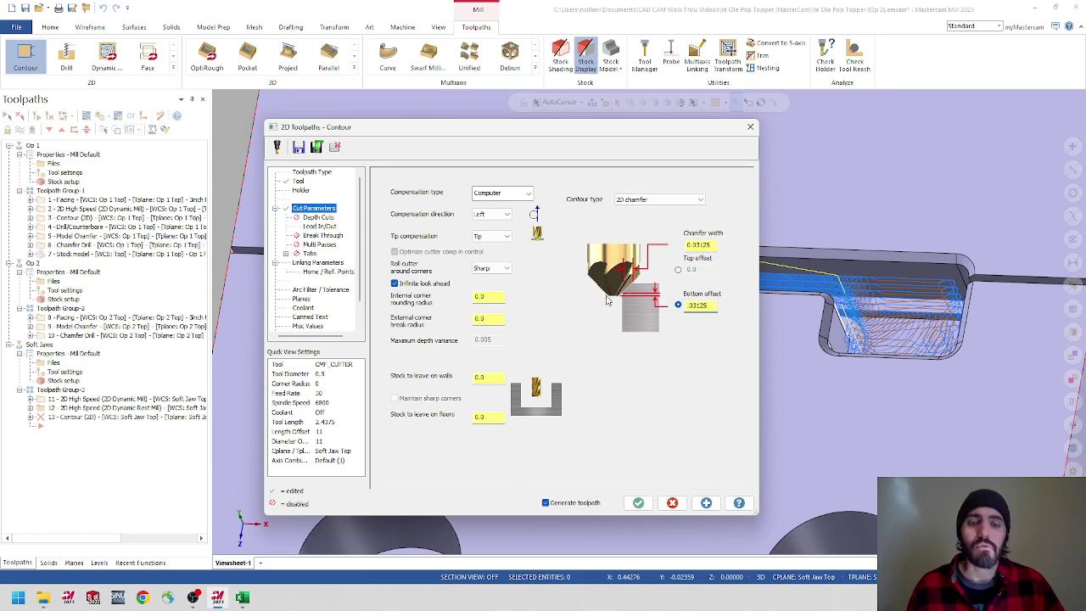
- Review the depth cut and lead in/out settings, and make the feed plane and depth absolute in the linking parameters
left_click(315, 217)
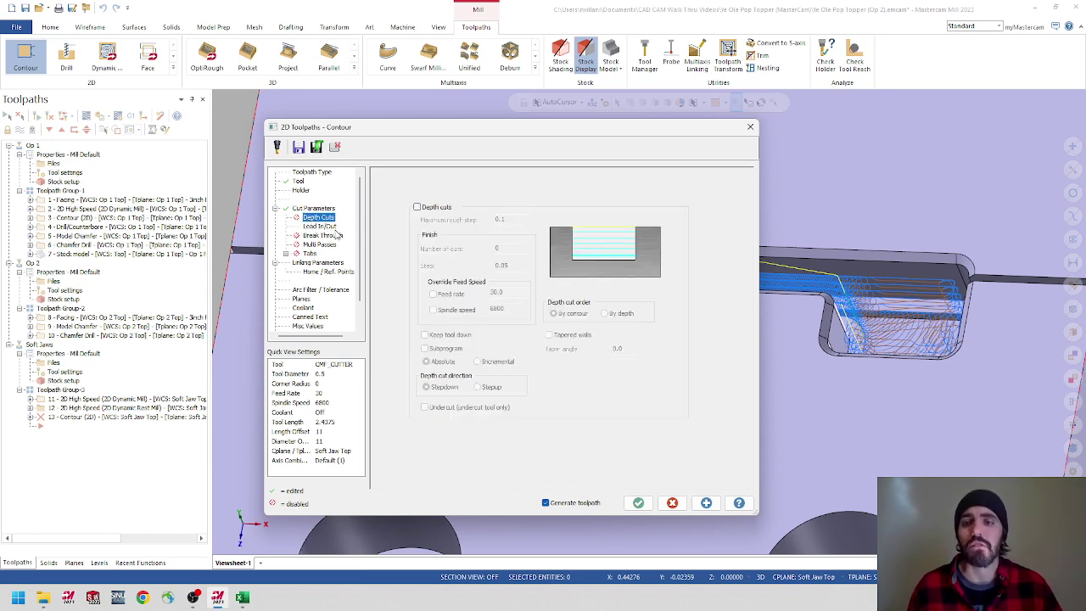
left_click(320, 226)
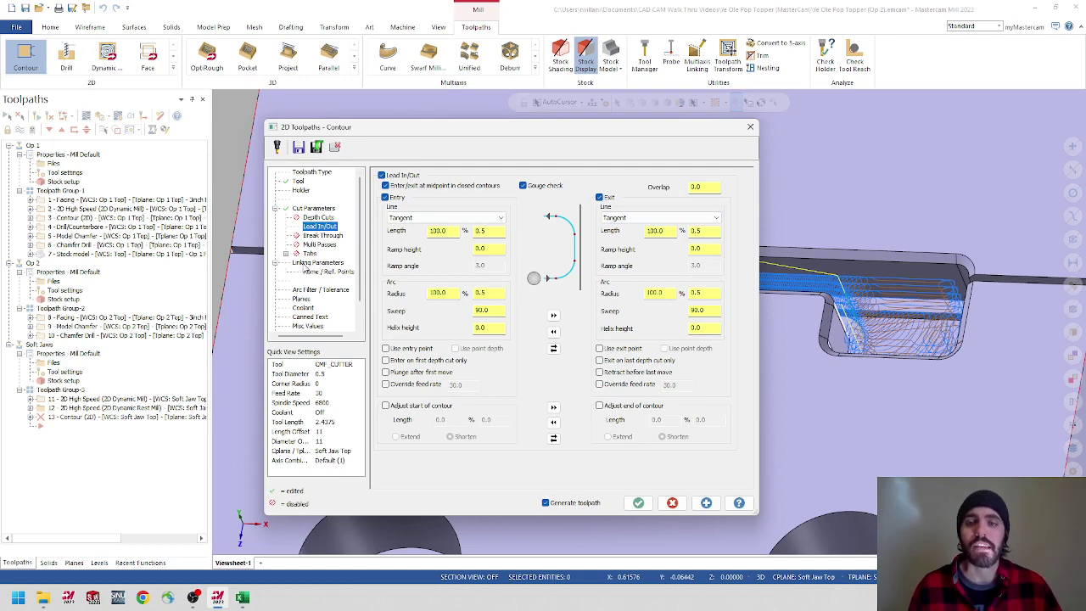
left_click(305, 265)
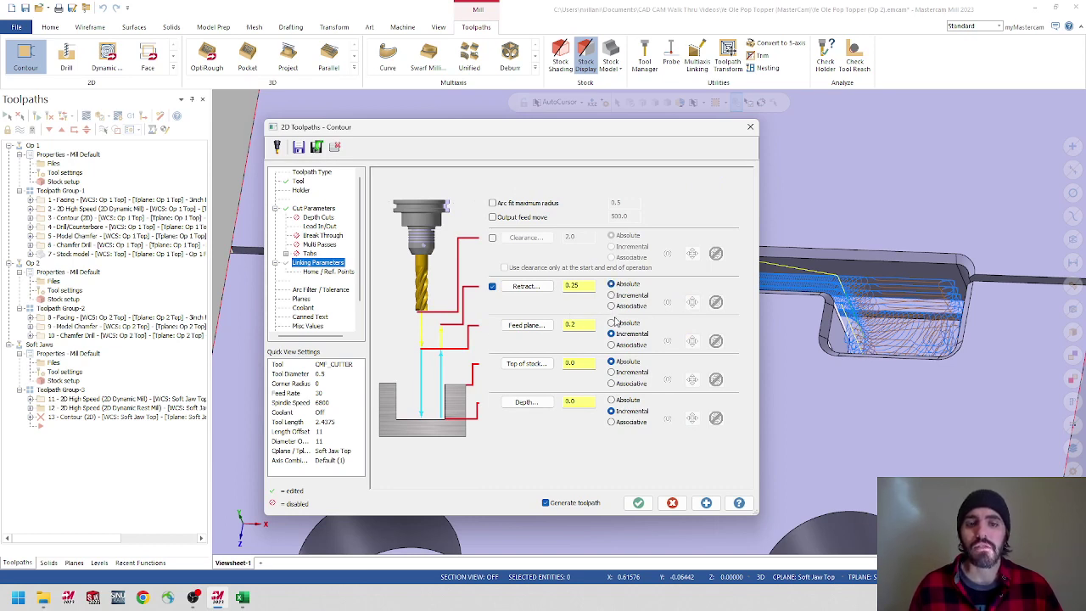
left_click(611, 322)
left_click(611, 399)
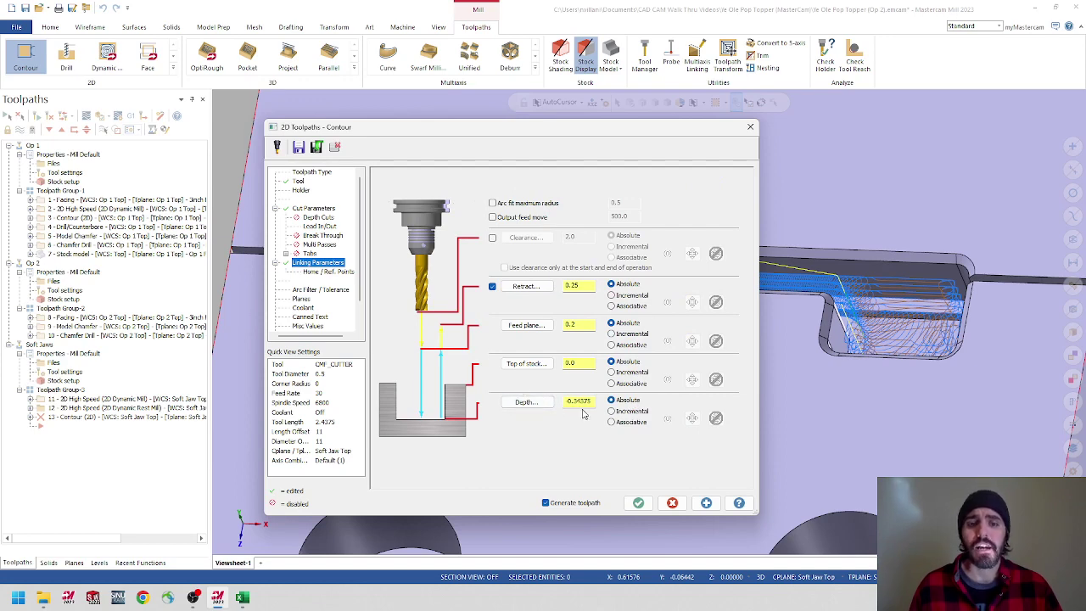
- Set the absolute depth to 0.0 by picking a point on the pocket's upper edge, and generate the chamfer toolpath
left_click(323, 209)
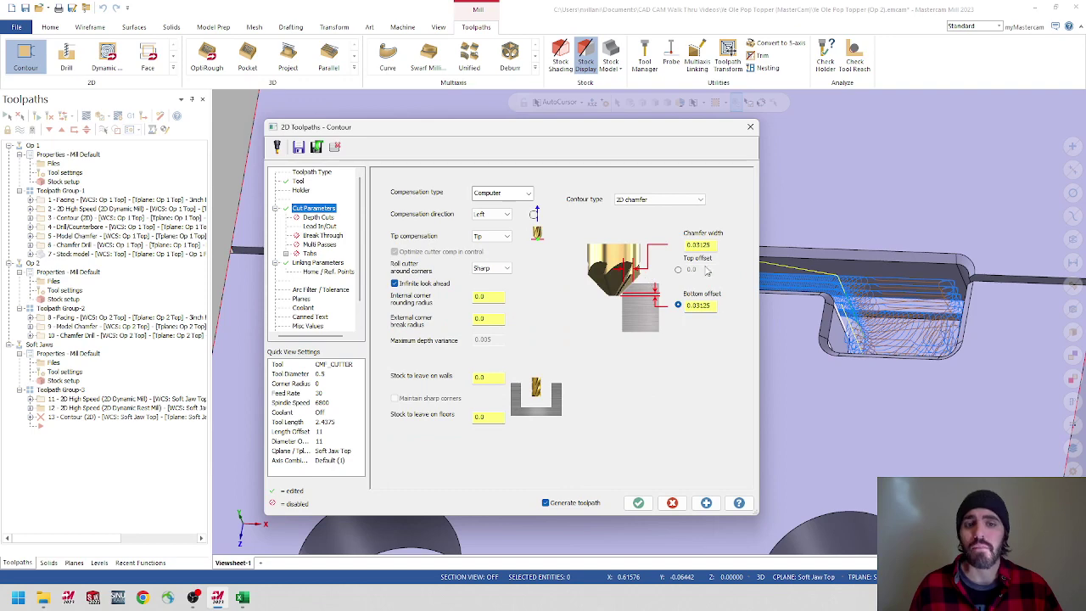
left_click(314, 263)
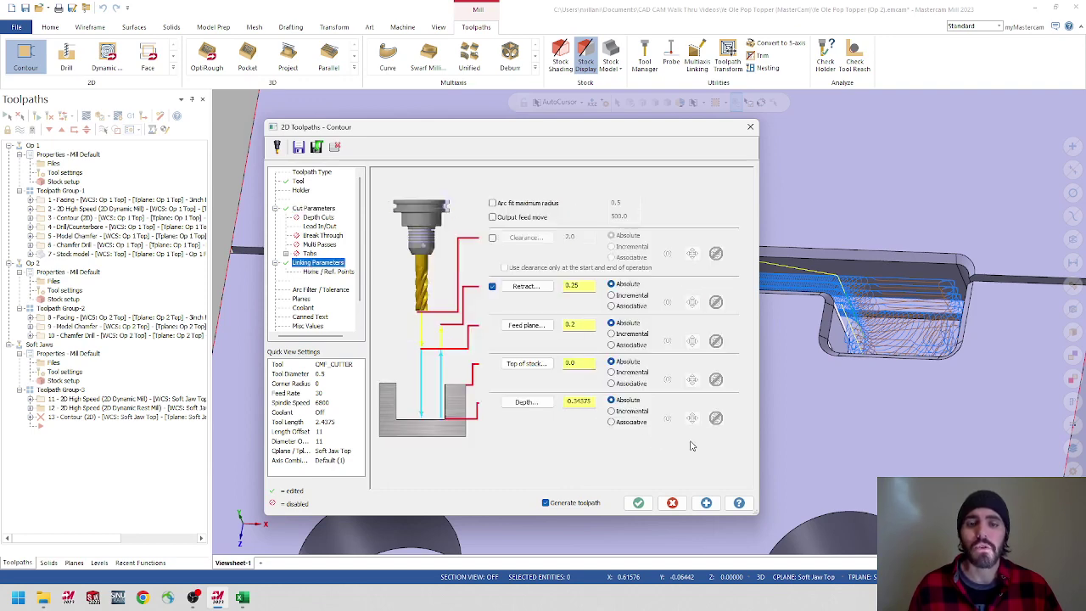
left_click(526, 401)
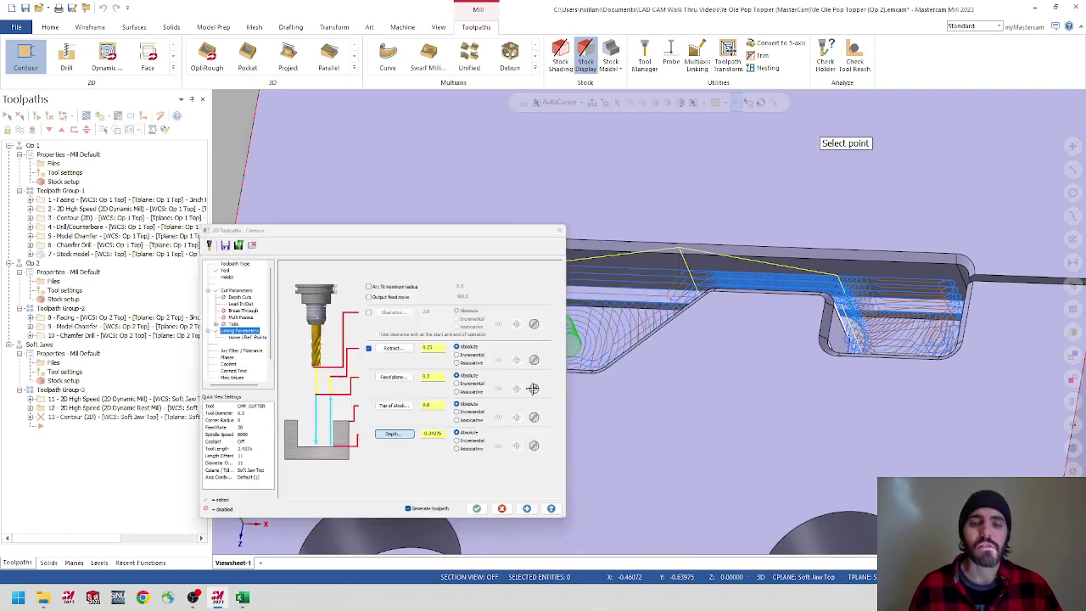
left_click(383, 235)
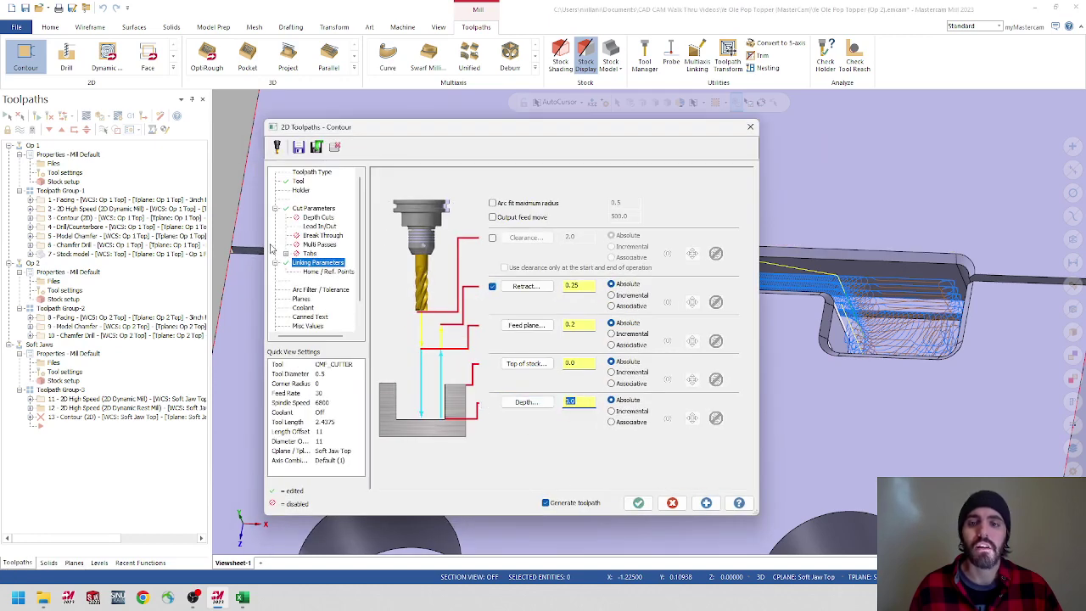
left_click(299, 300)
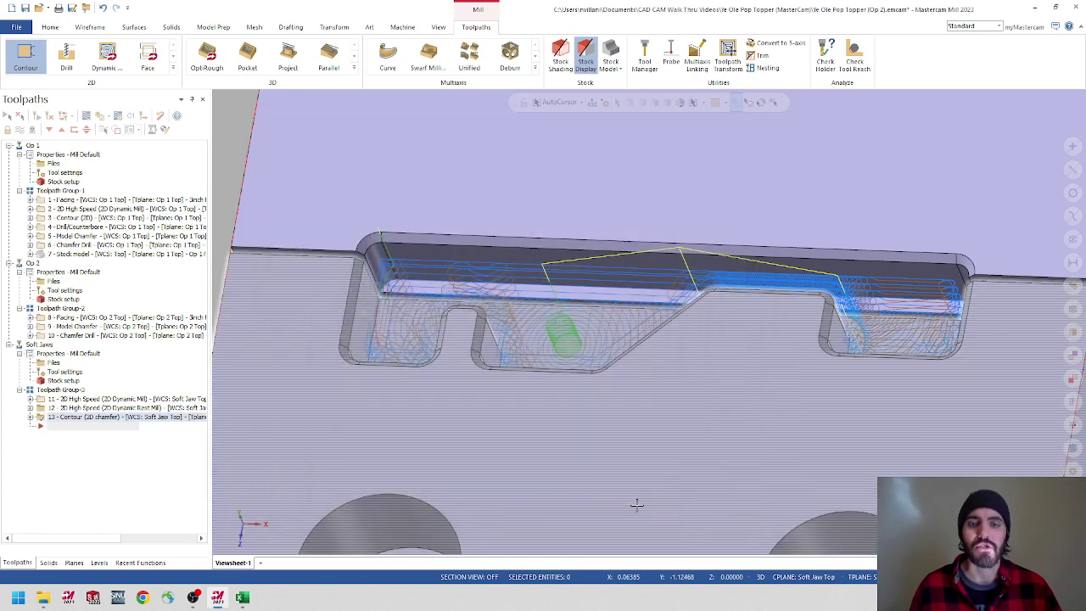
left_click(638, 503)
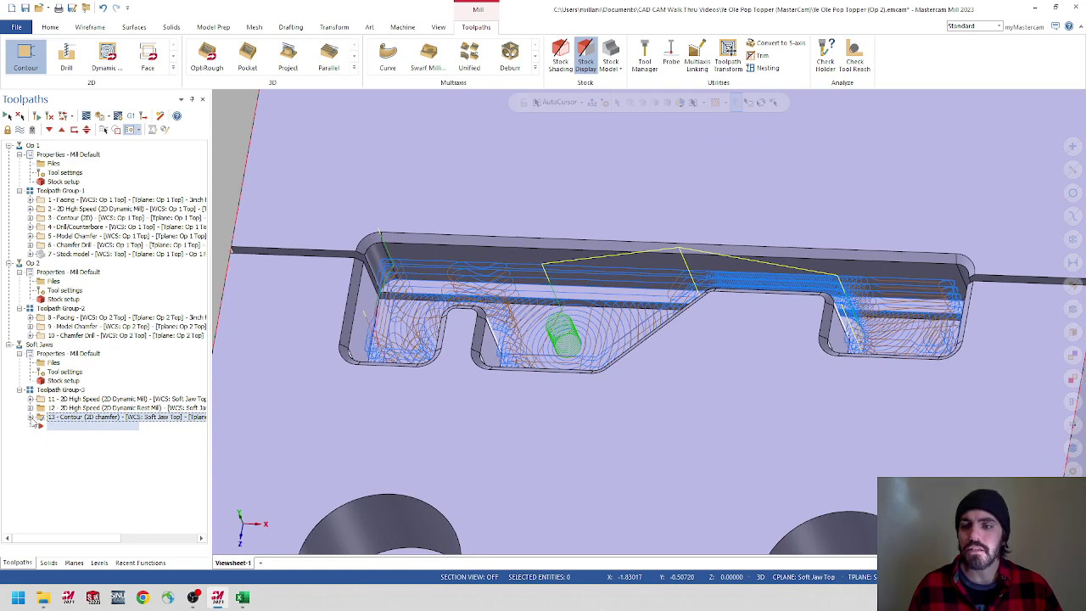
- Verify all Soft Jaws operations in the simulator through to the end and inspect the chamfered edge of the pocket
left_click(29, 418)
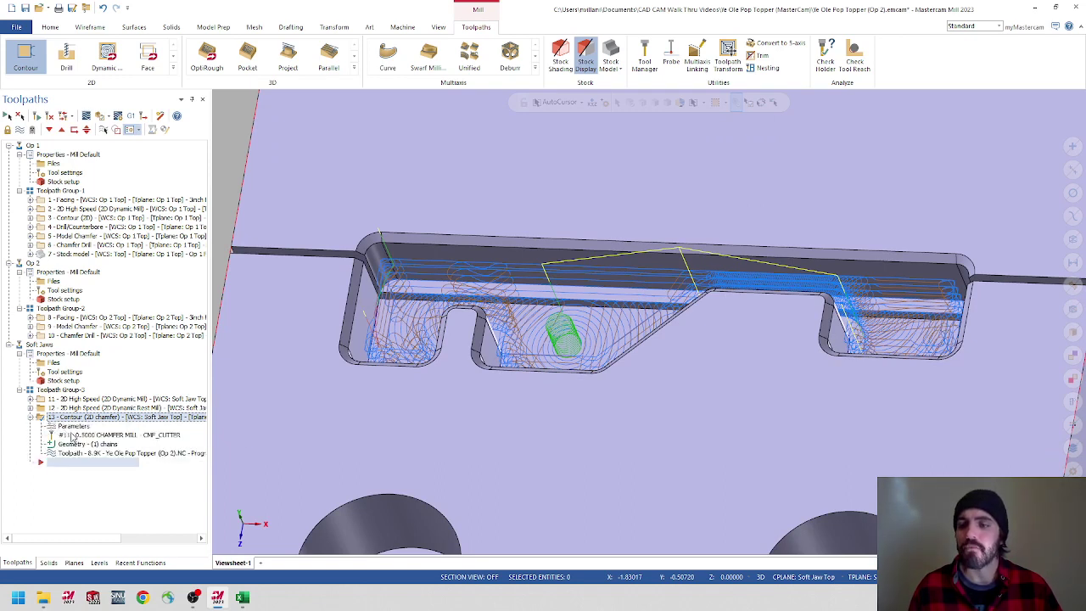
left_click(30, 417)
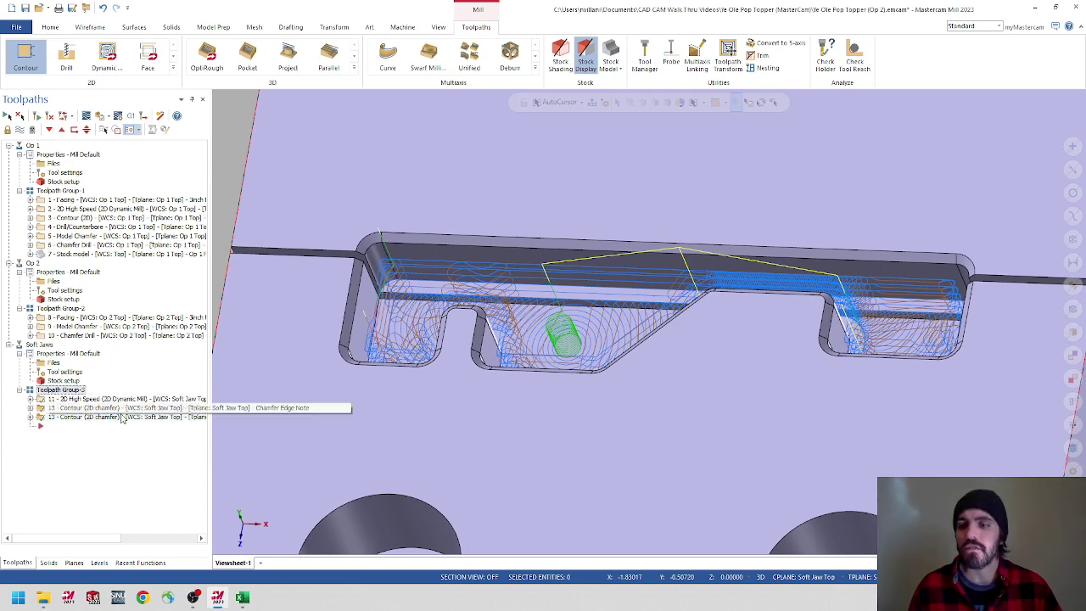
left_click(38, 346)
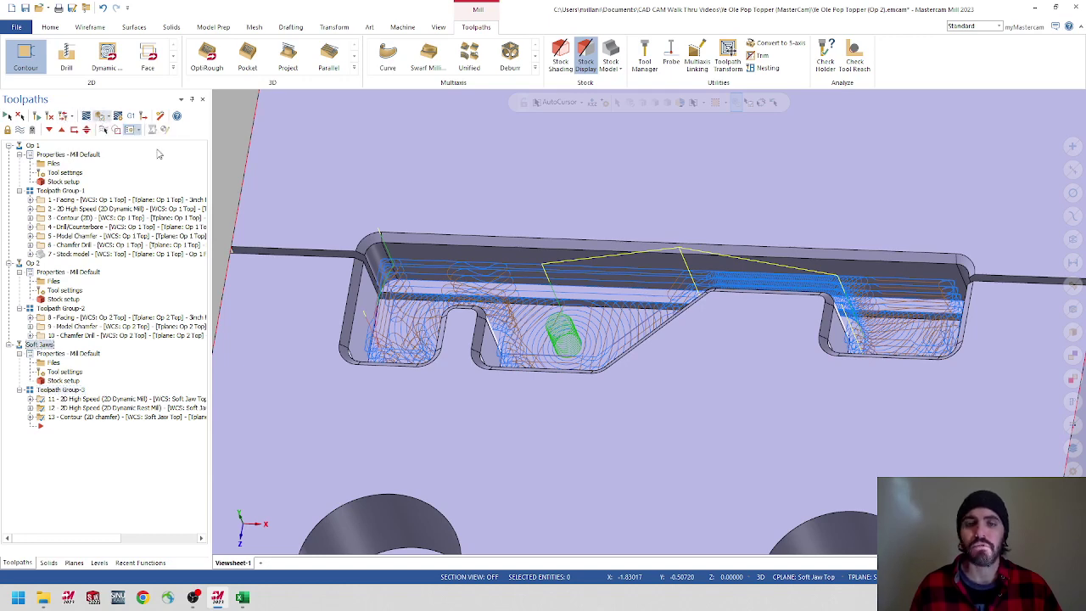
left_click(99, 116)
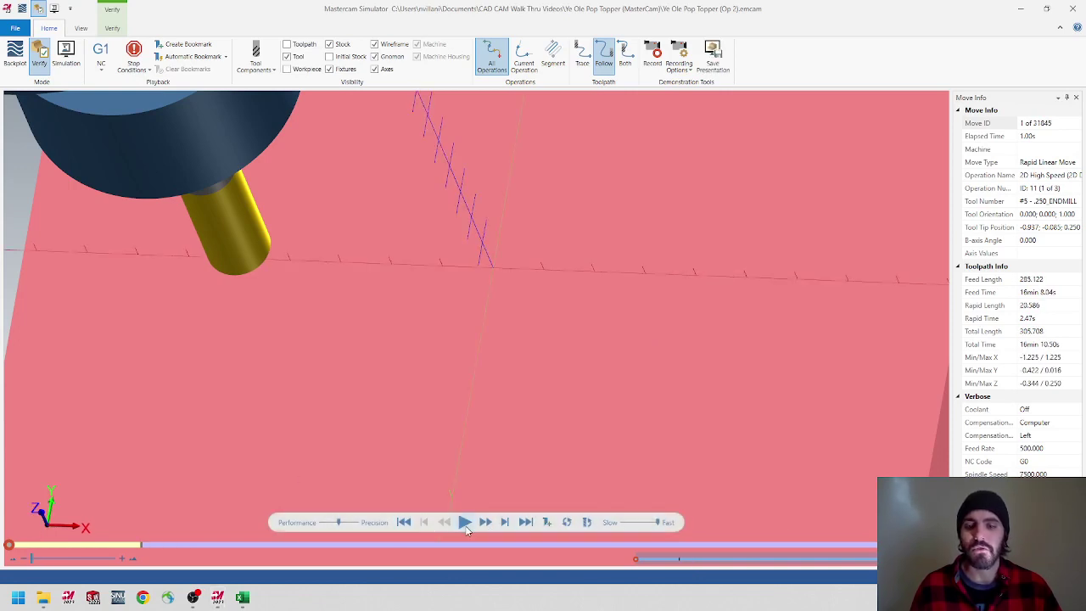
left_click(464, 523)
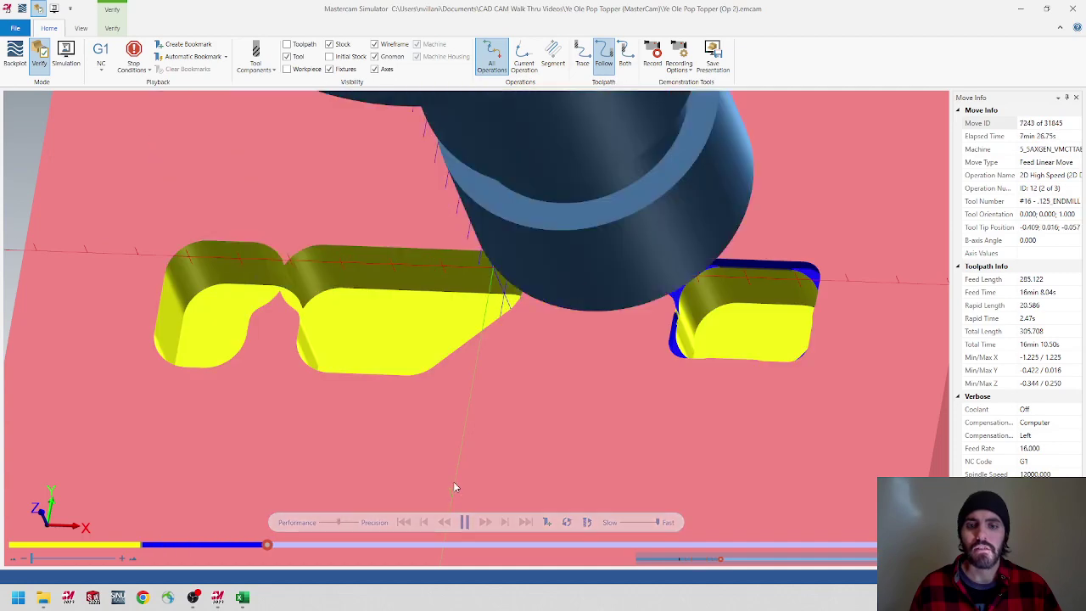
middle_click_drag(453, 484, 448, 339)
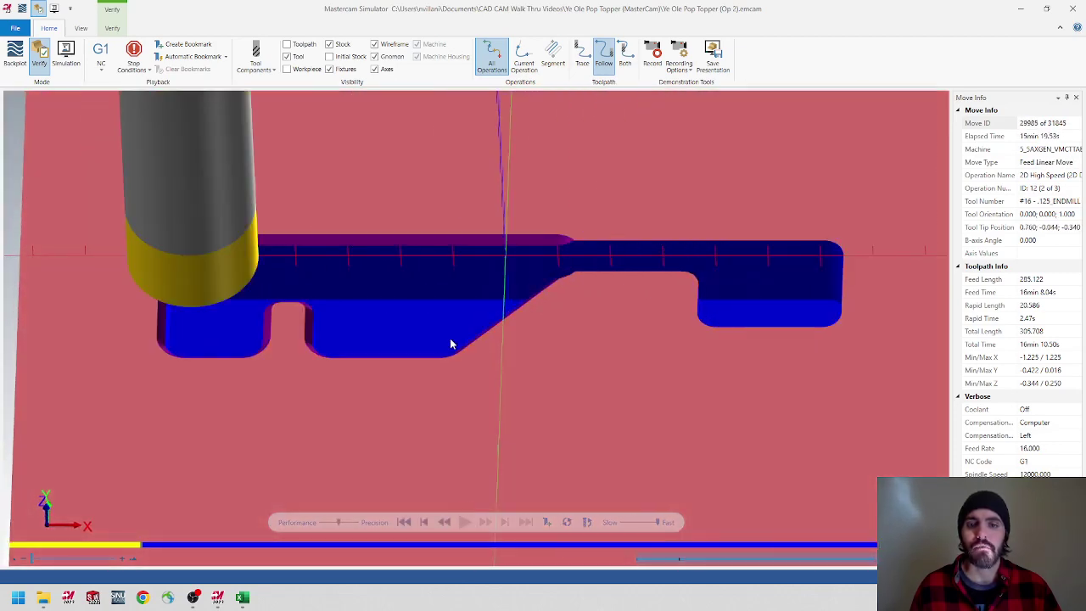
scroll(556, 274, "up", 2)
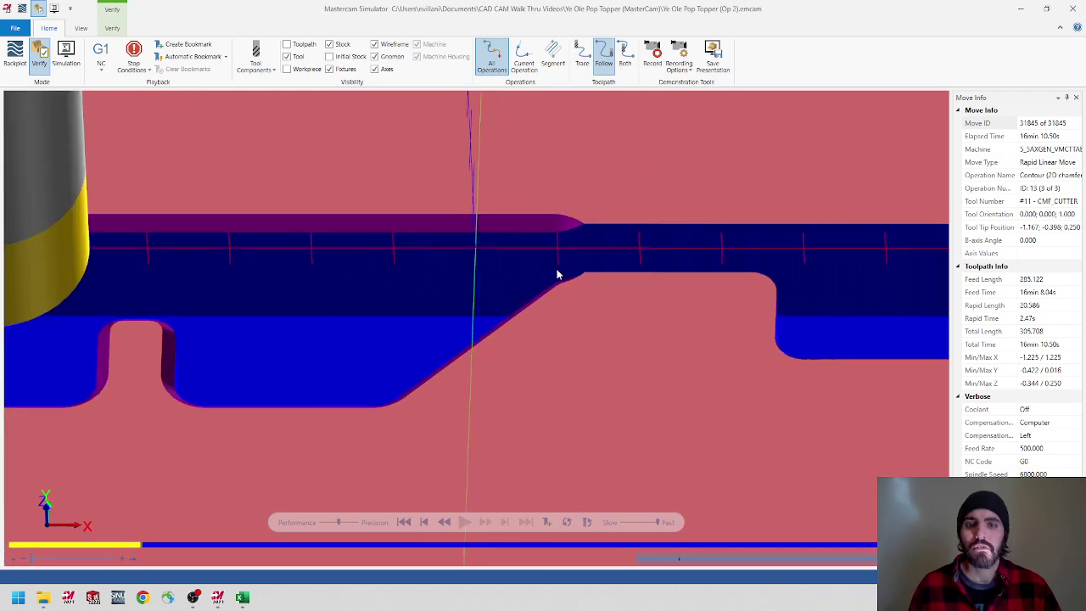
- Inspect the chamfered upper edge of the pocket in the finished simulation from several angles, and close the simulator
middle_click_drag(564, 266, 576, 277)
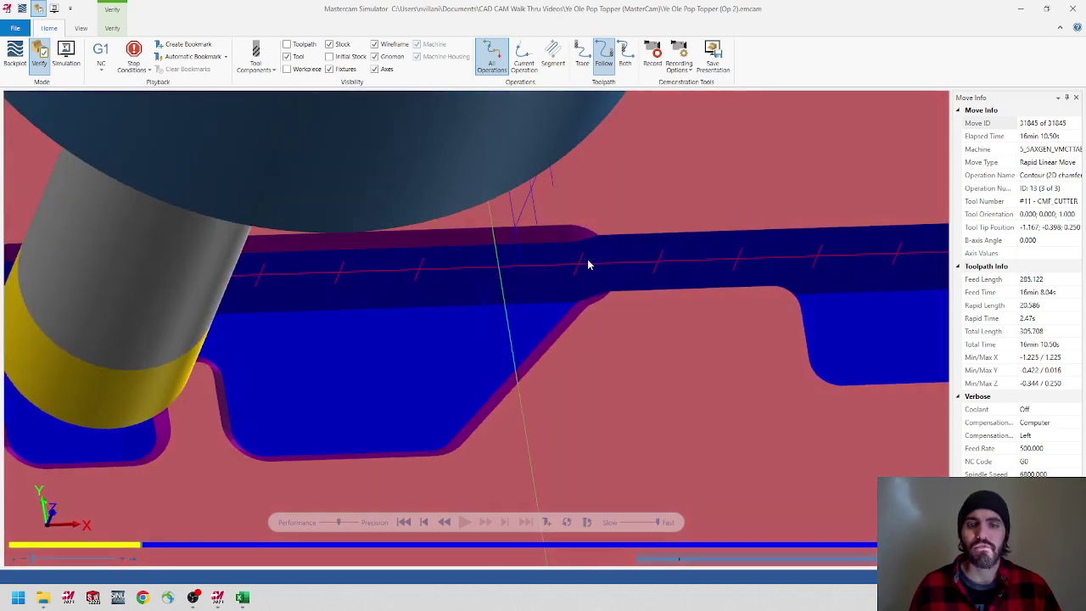
scroll(587, 266, "down", 3)
middle_click_drag(386, 358, 367, 329)
scroll(368, 329, "up", 2)
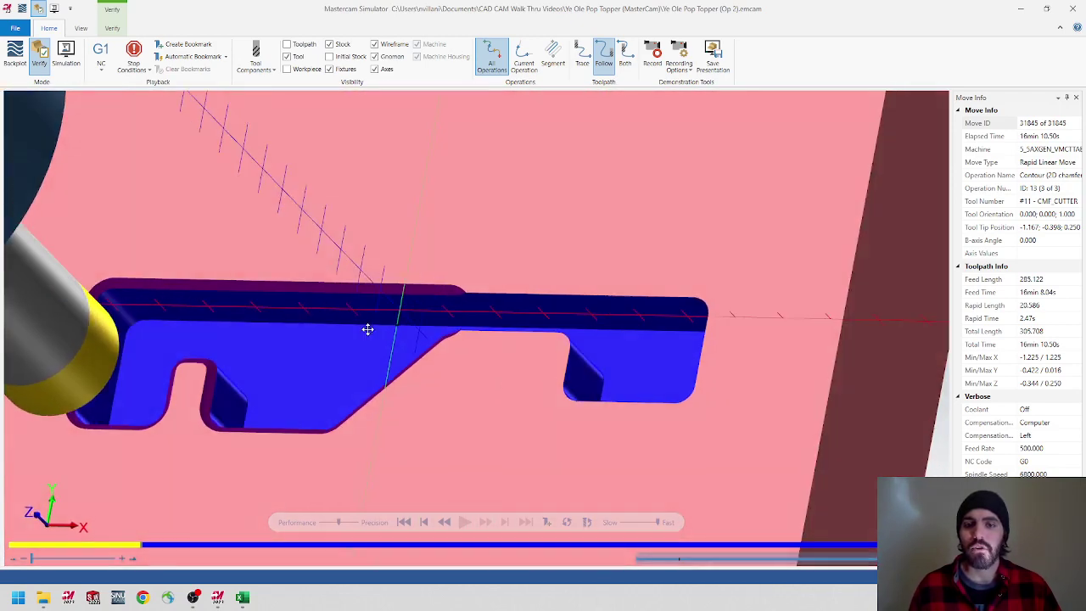
scroll(474, 330, "up", 1)
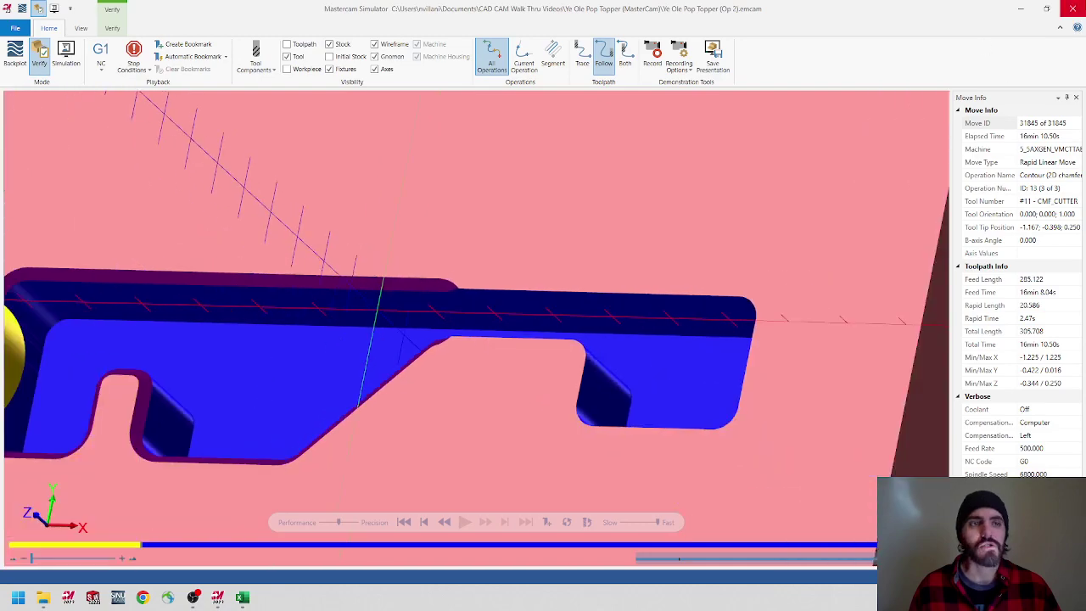
left_click(1073, 9)
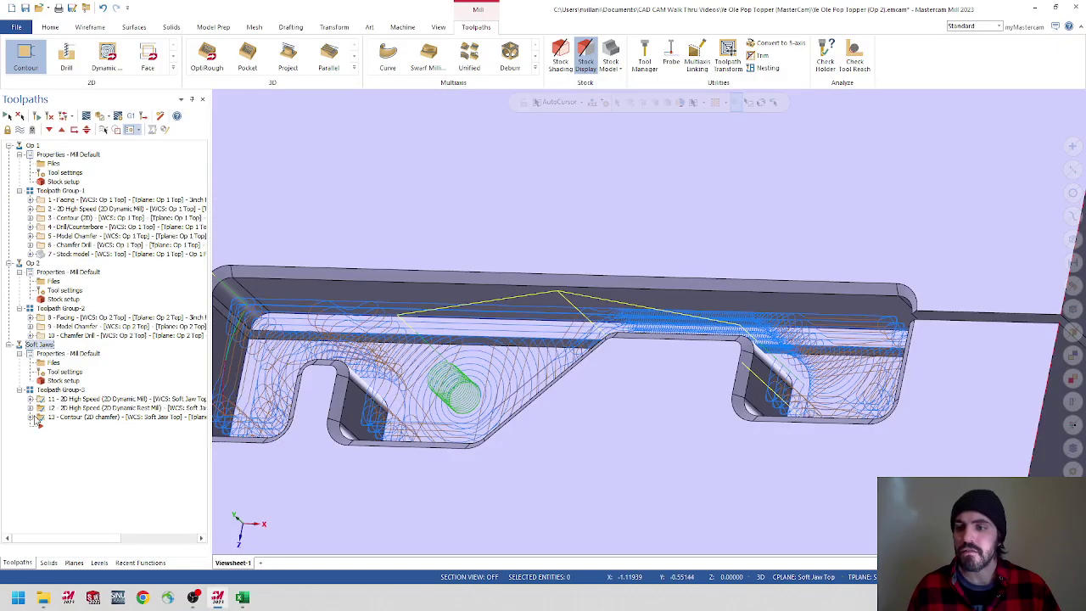
- Edit the 2D chamfer contour to a chamfer width of 0.015625 and a bottom offset of 0.015625, and generate the toolpath
left_click(73, 424)
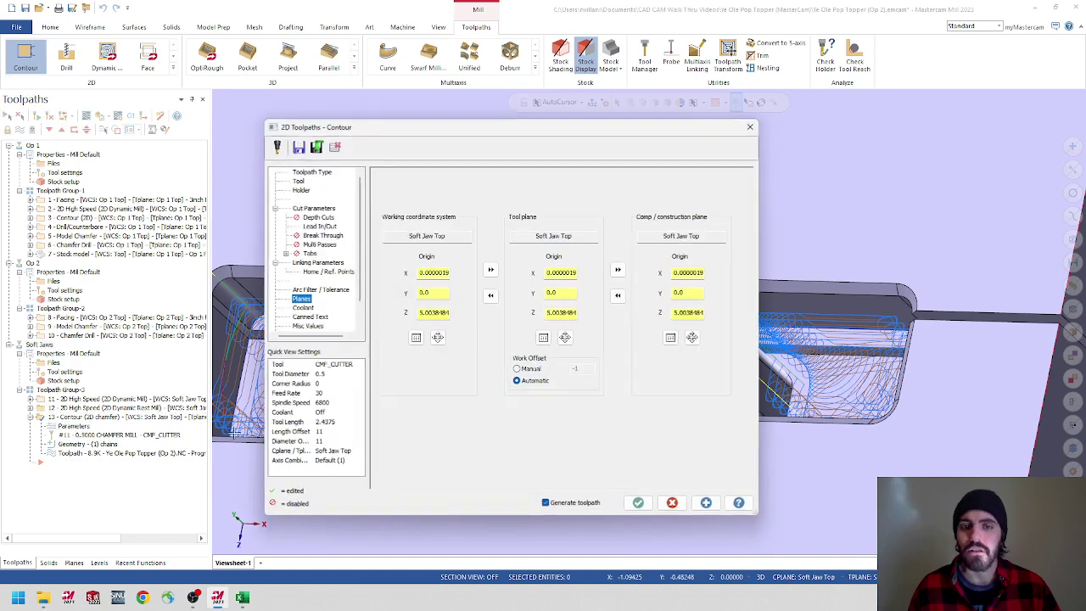
left_click(298, 181)
left_click(302, 189)
left_click(309, 217)
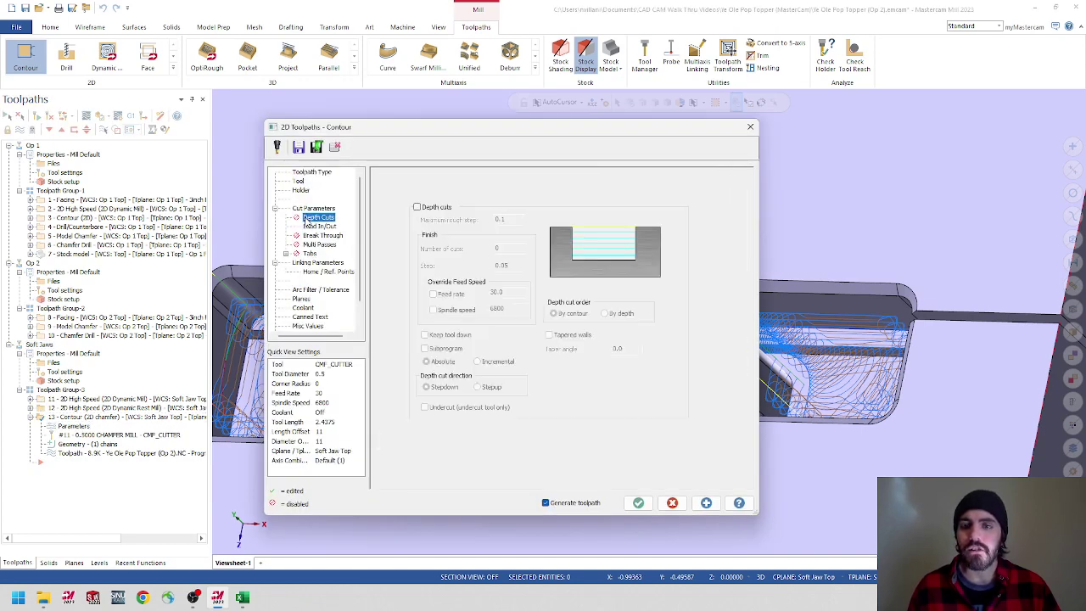
left_click(311, 208)
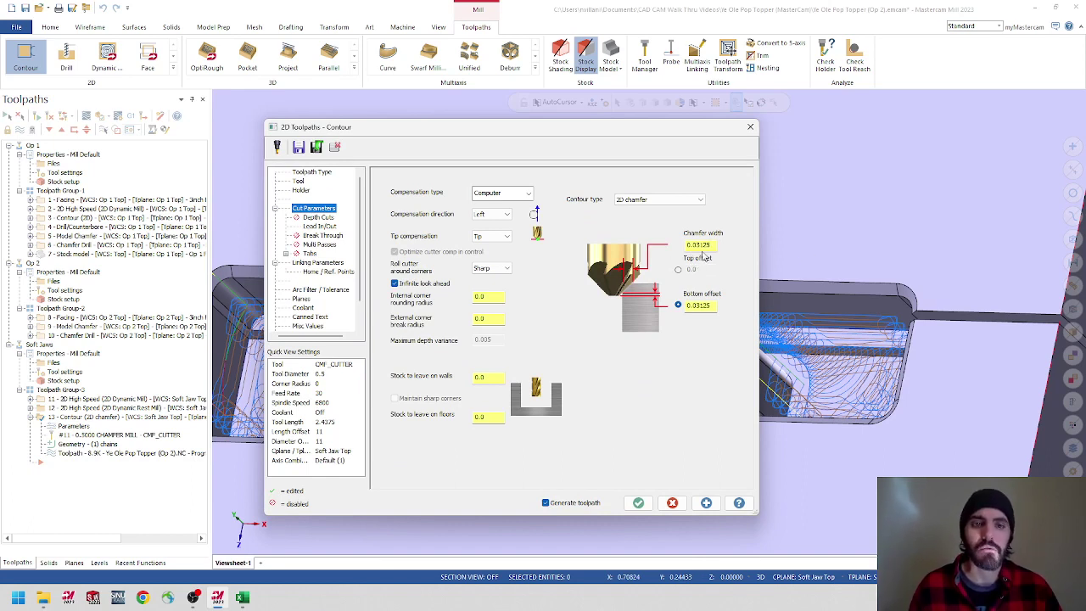
key("ctrl+a")
type(".0")
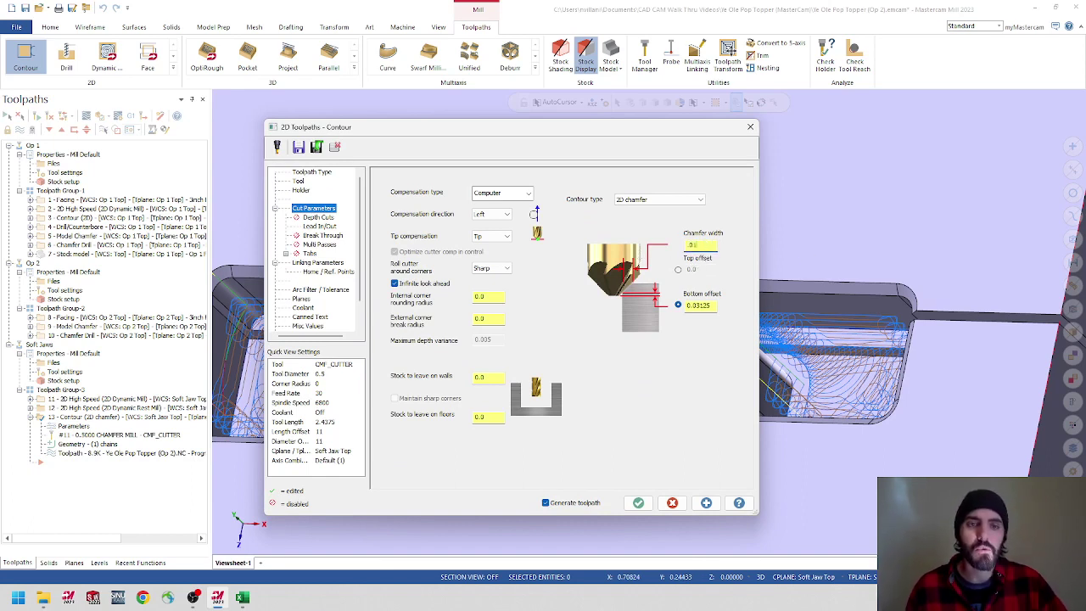
type("15625")
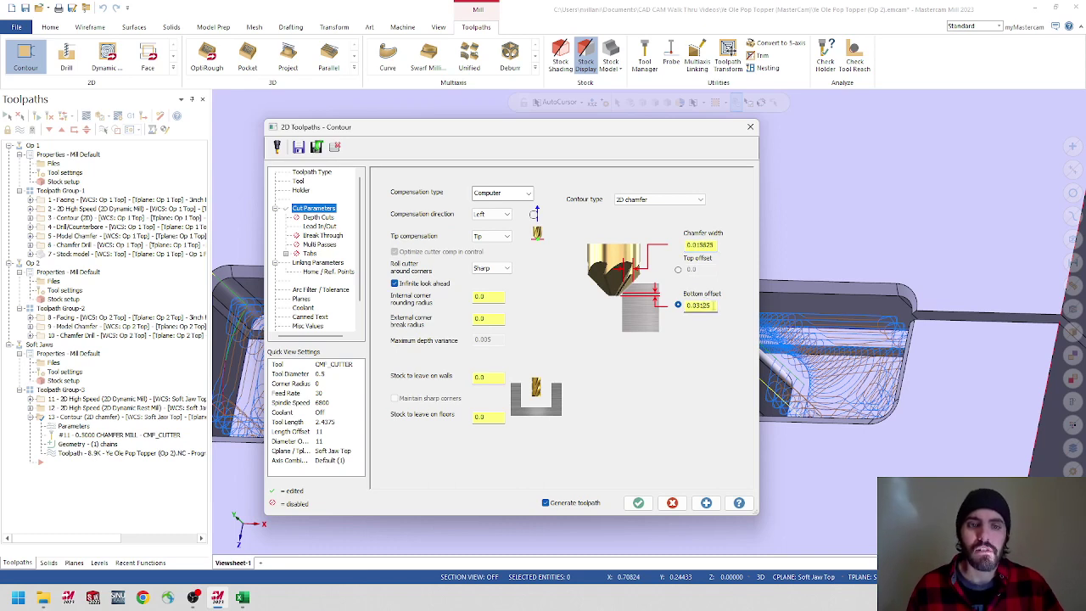
key("Tab")
type(".0156")
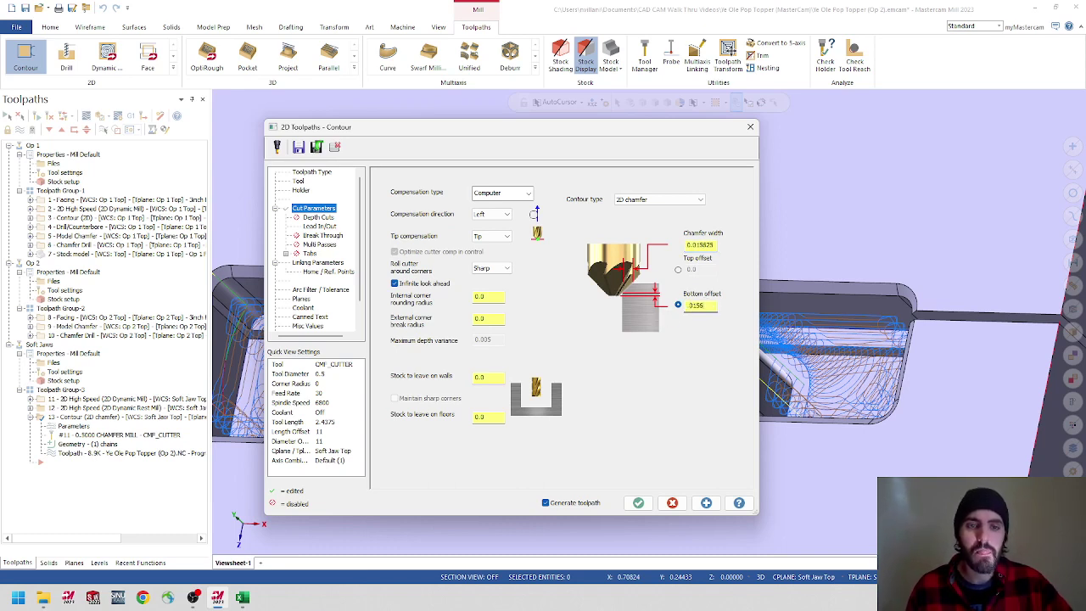
type("25")
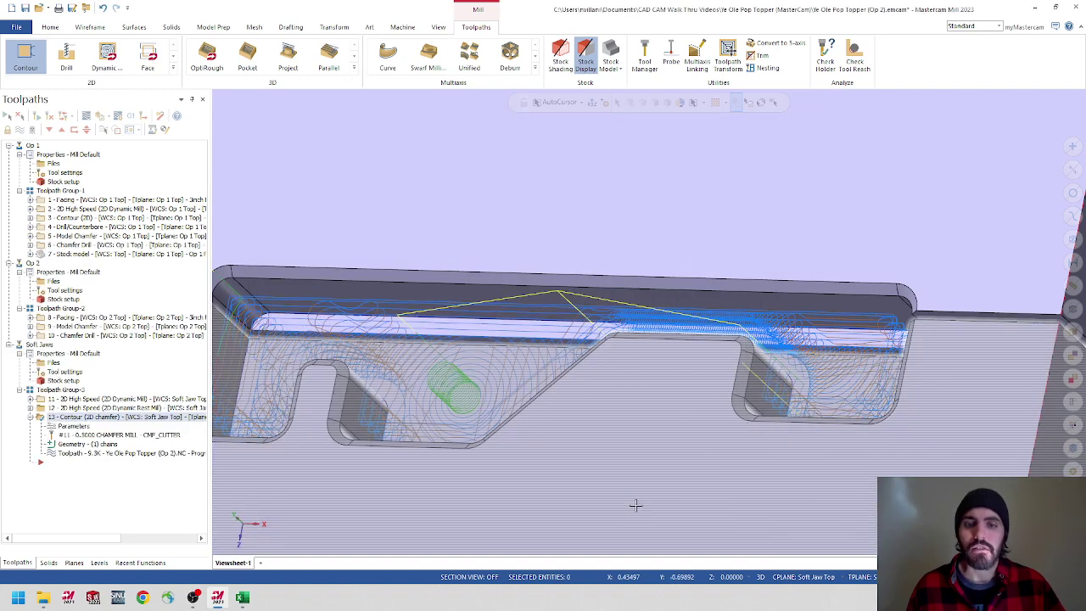
left_click(638, 502)
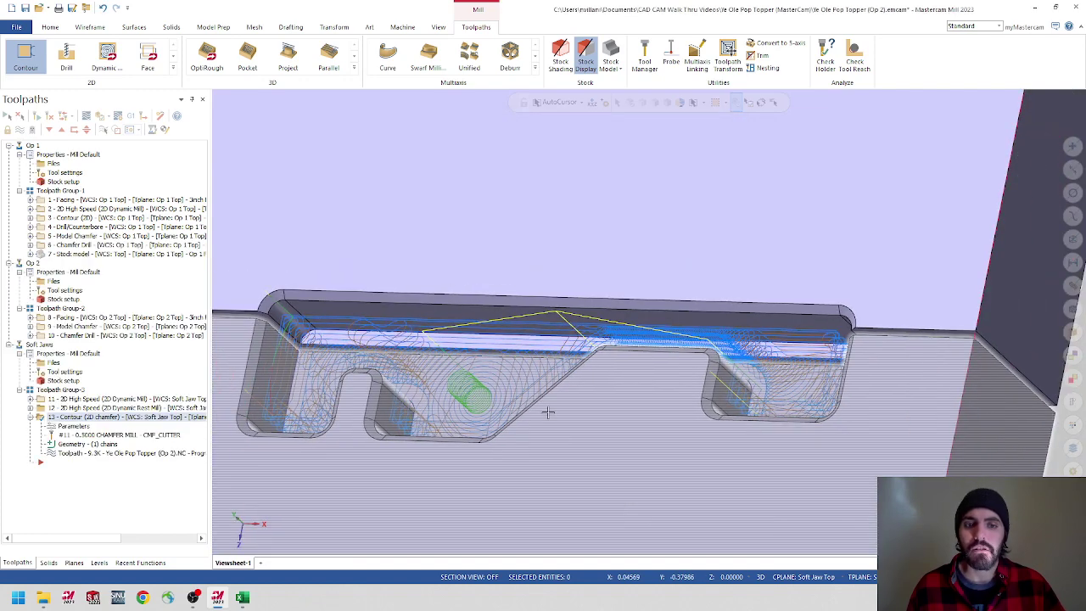
- Verify all operations of Toolpath Group-3 in the simulator and play them through to the end
left_click(35, 417)
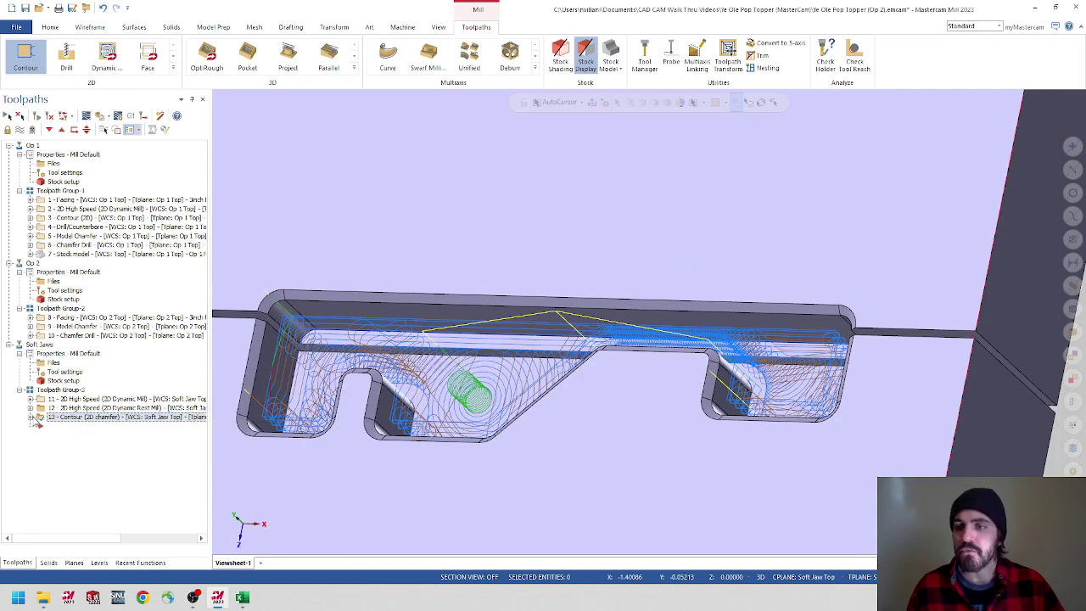
left_click(59, 389)
left_click(100, 117)
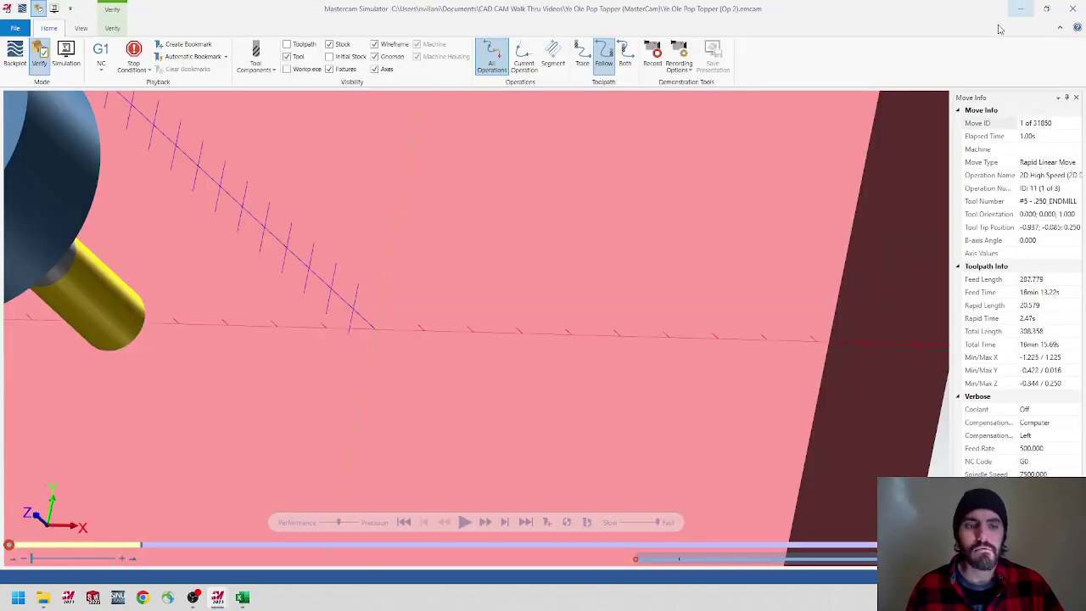
left_click(465, 523)
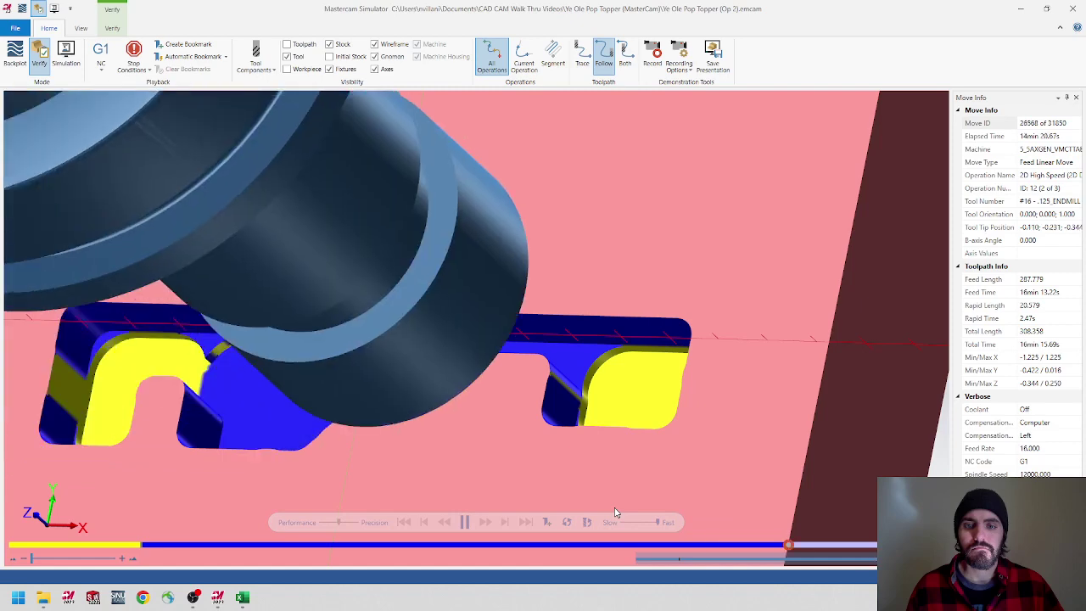
middle_click_drag(627, 419, 496, 319)
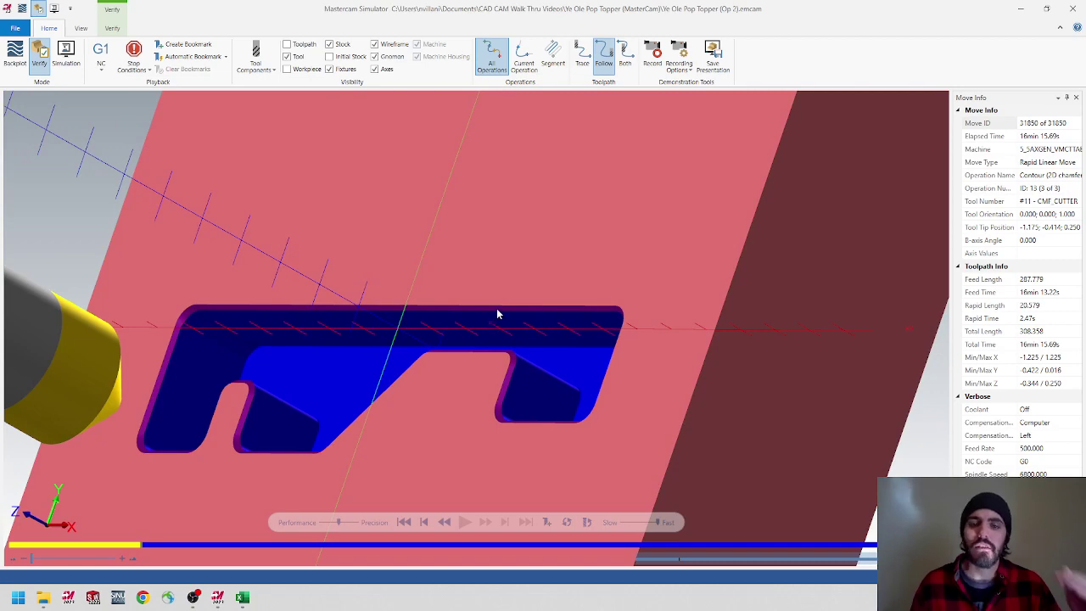
- Examine the reduced chamfer around the whole pocket edge of the simulated soft jaw, and close the simulator
scroll(489, 307, "up", 3)
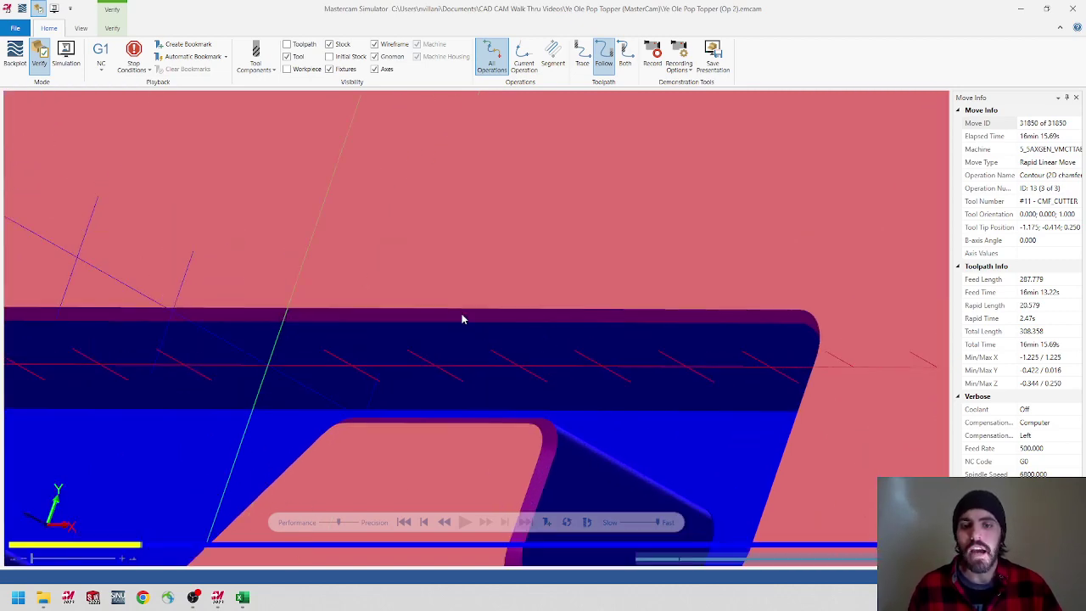
middle_click_drag(483, 416, 323, 408)
scroll(405, 297, "down", 4)
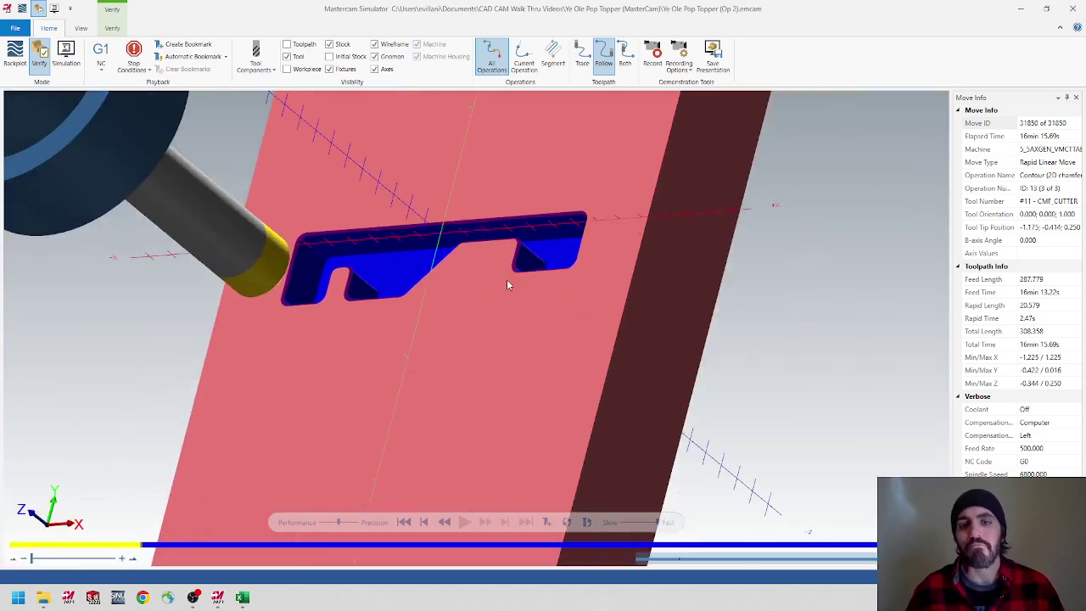
middle_click_drag(514, 270, 501, 246)
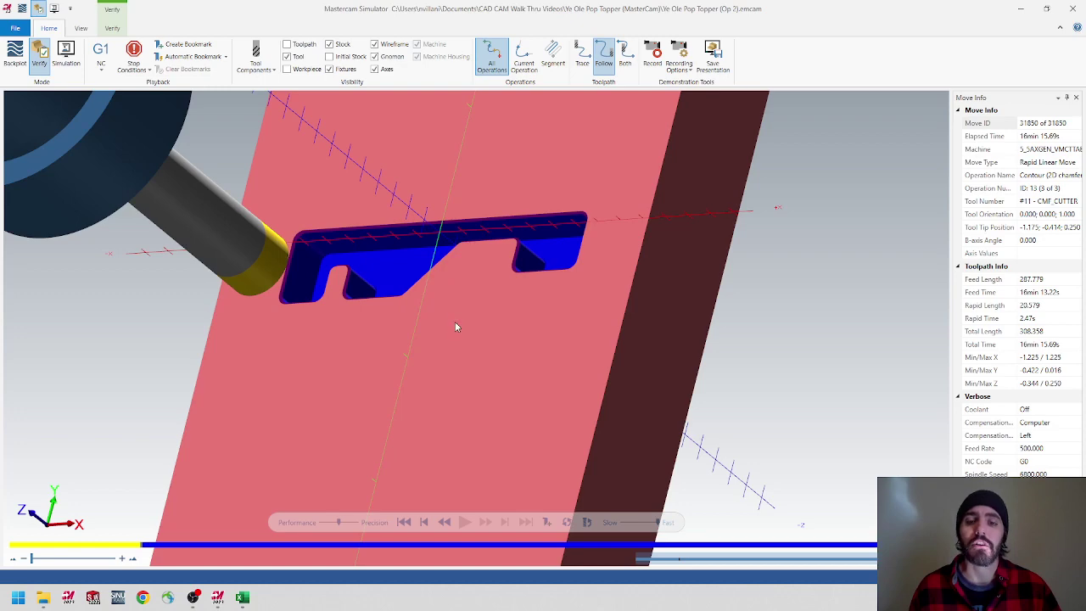
mouse_move(454, 325)
middle_mouse_down()
mouse_move(473, 320)
mouse_move(465, 327)
middle_mouse_up()
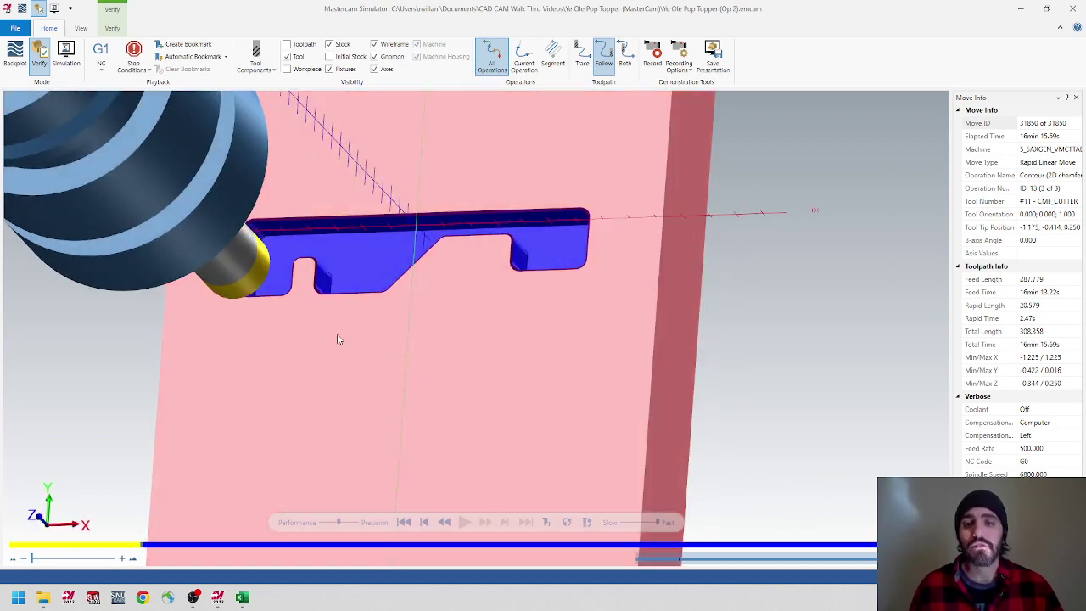
middle_click_drag(386, 319, 297, 220)
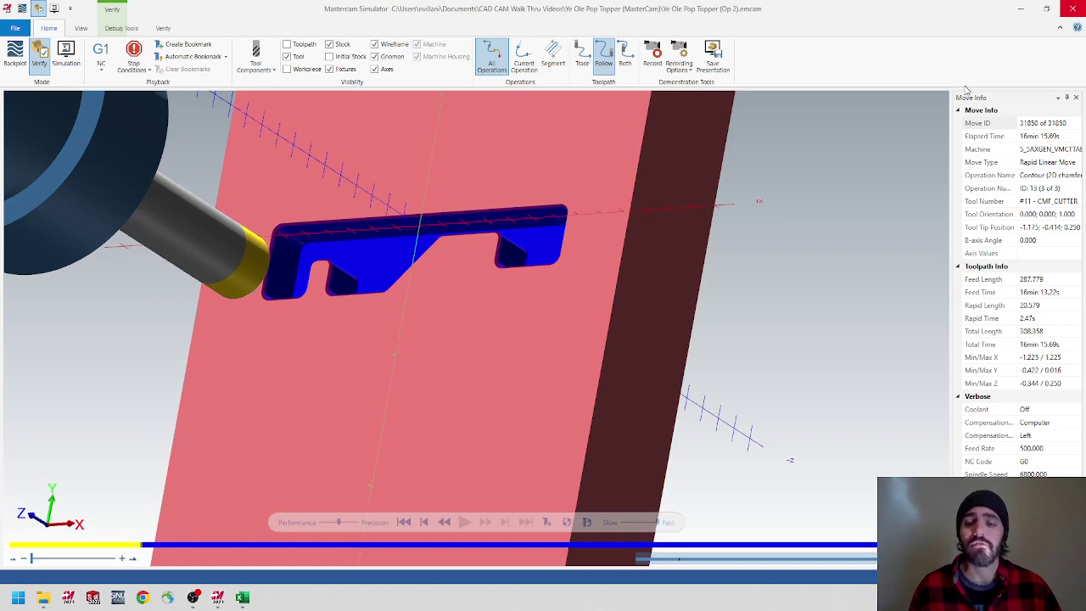
left_click(1072, 9)
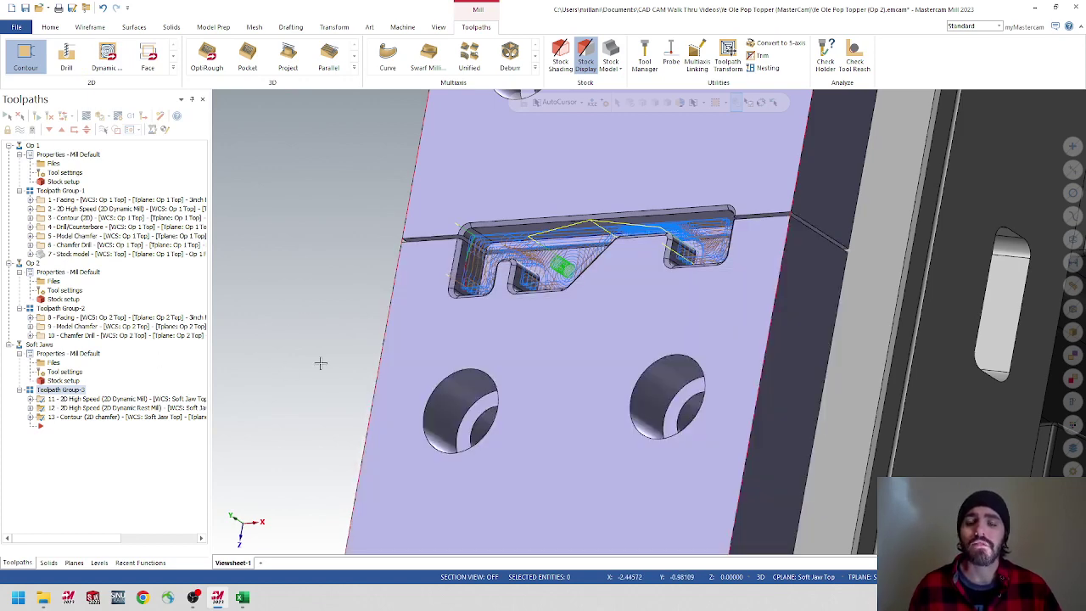
- Save the part as a new file named "Ye Ole Pop Topper (Soft Jaws)" in the Ye Ole Pop Topper (MasterCam) folder
left_click(17, 27)
left_click(41, 179)
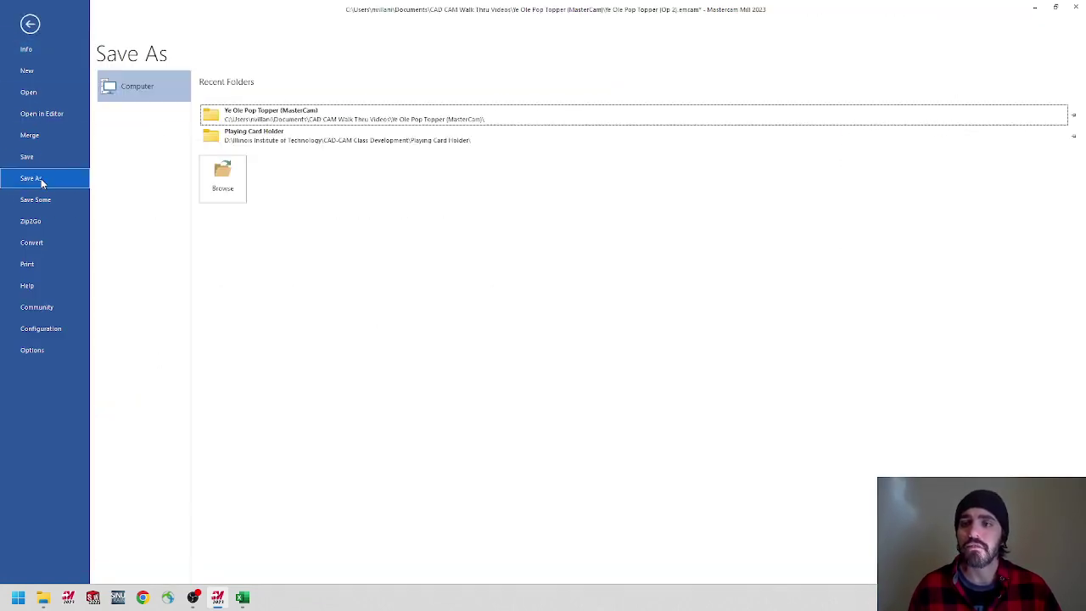
left_click(291, 116)
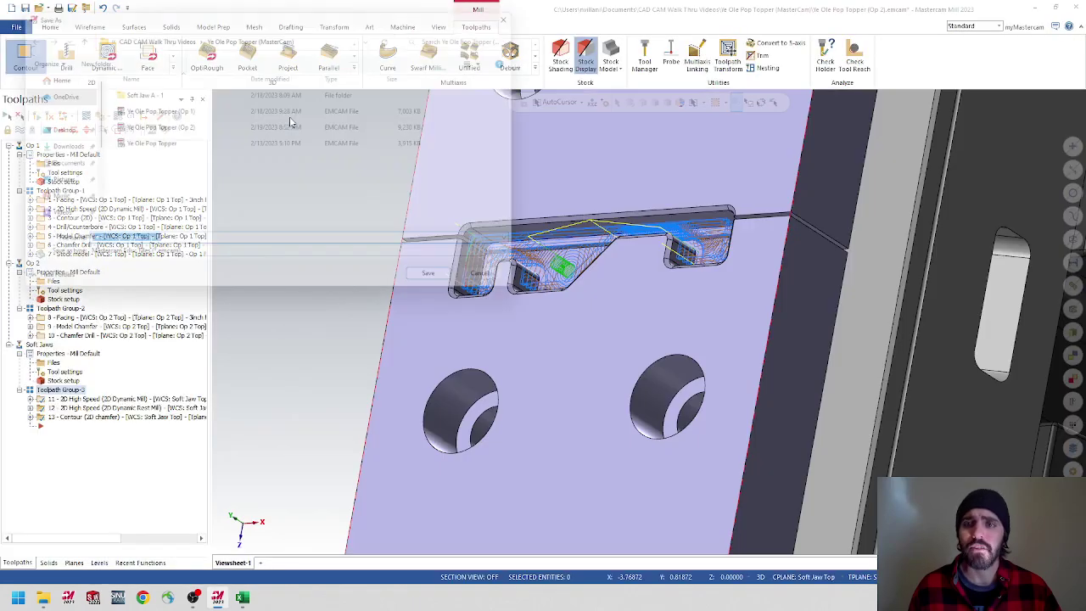
left_click(148, 246)
key("BackSpace")
key("BackSpace")
key("BackSpace")
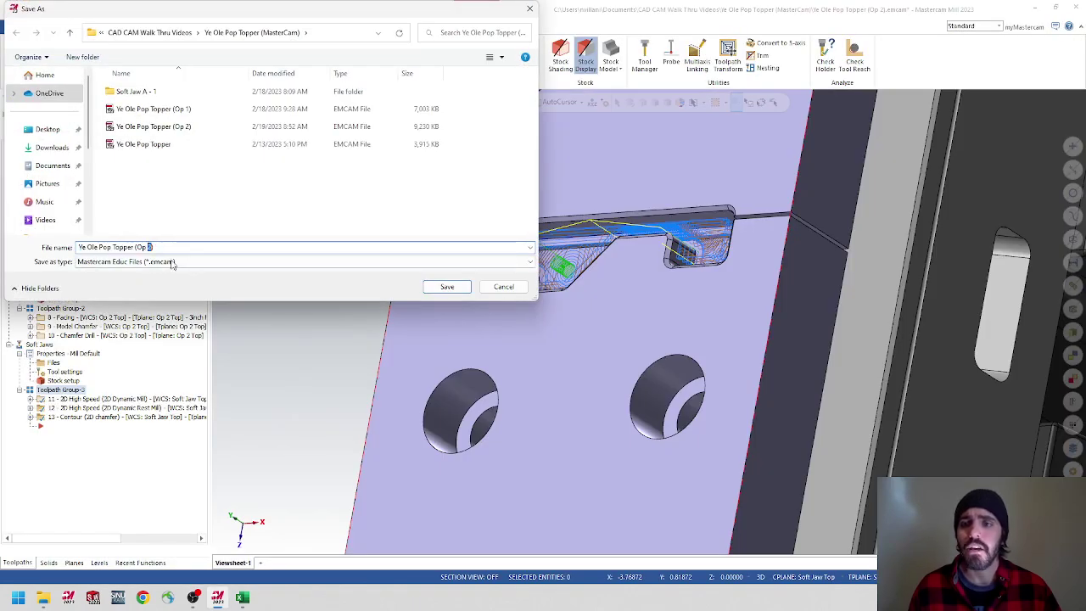
key("BackSpace")
key("BackSpace")
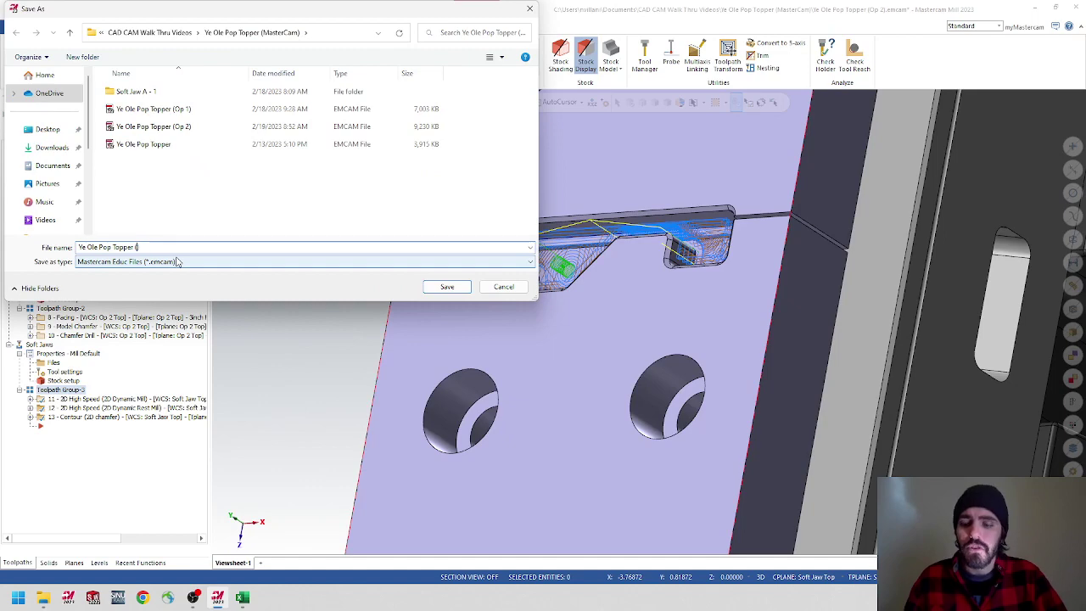
type("Soft Jaws")
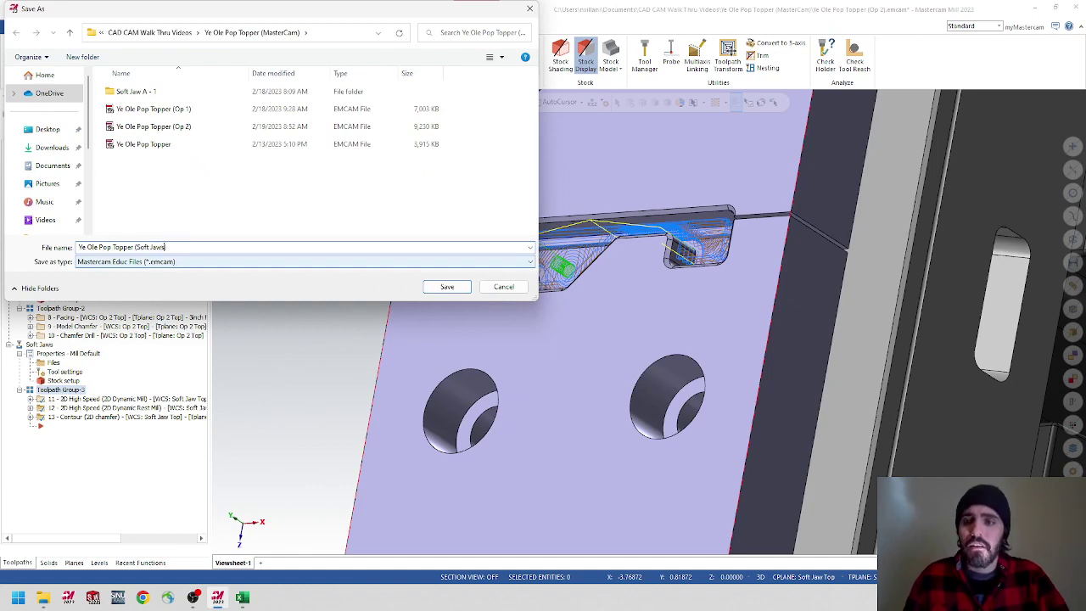
type(")")
key("Return")
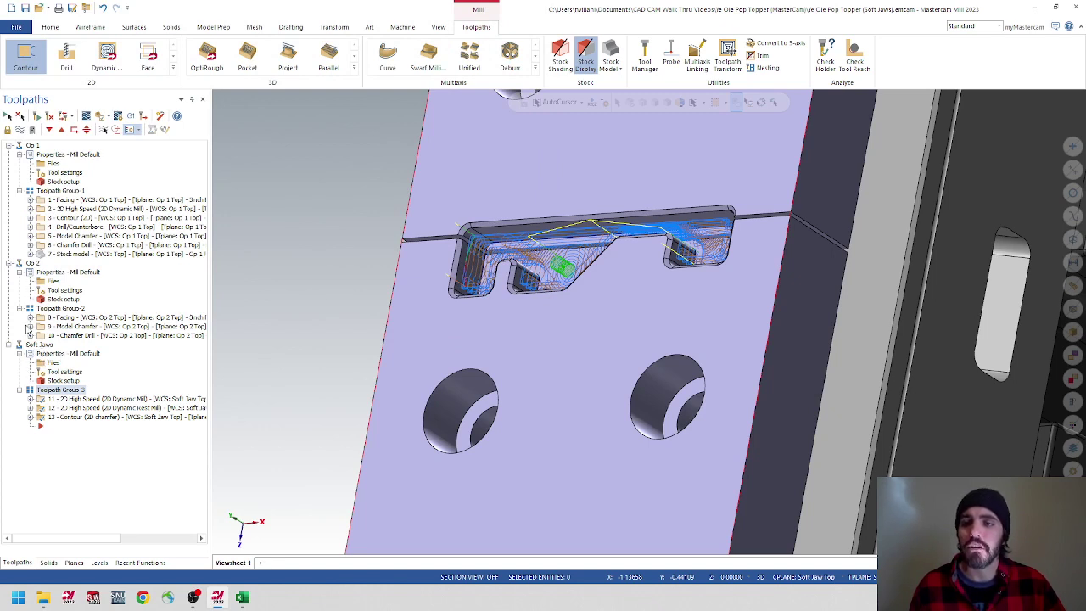
- Post the Soft Jaws machine group to an NC file named "Ye Ole Pop Topper (Op 2)" in the NC folder
left_click(38, 344)
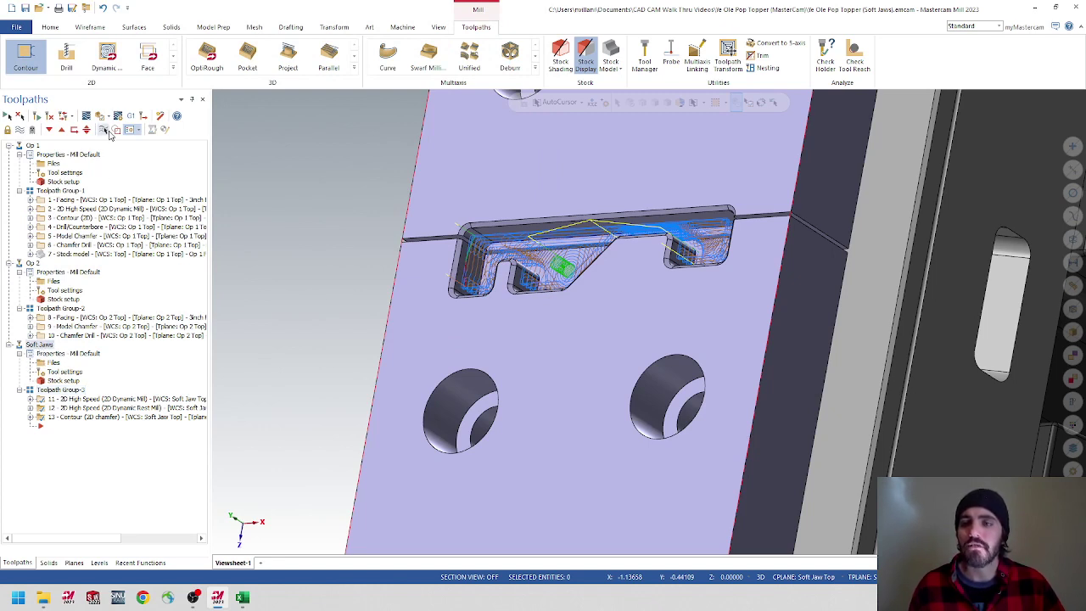
left_click(131, 117)
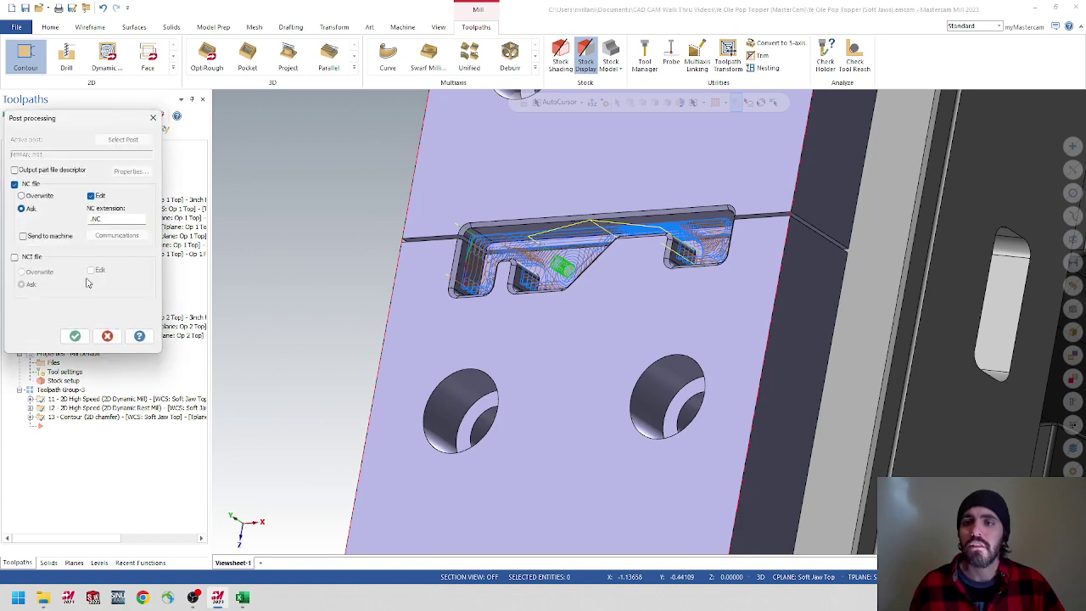
left_click(75, 333)
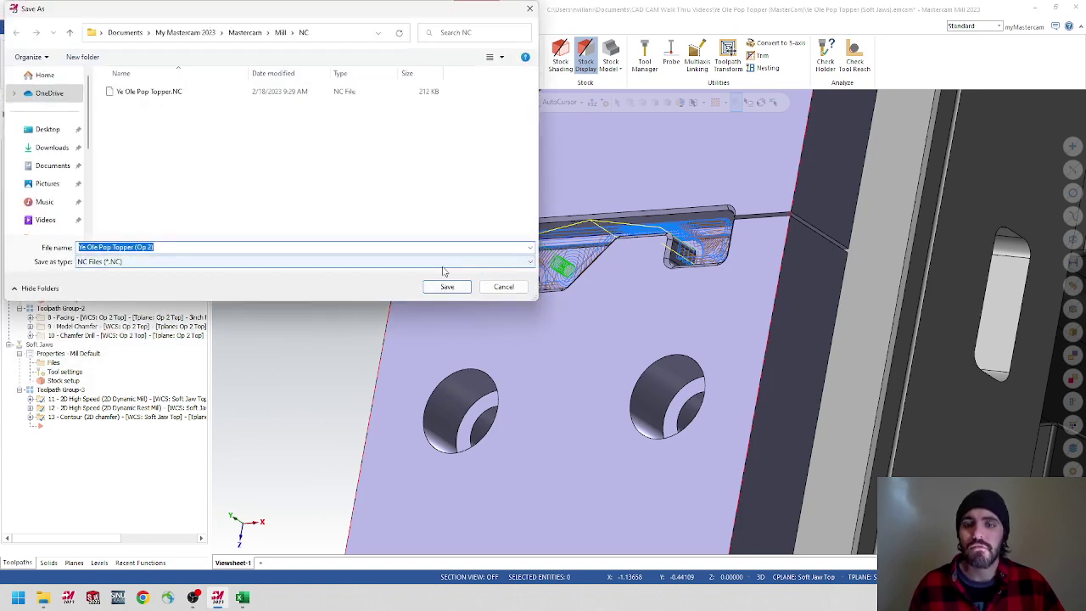
left_click(447, 287)
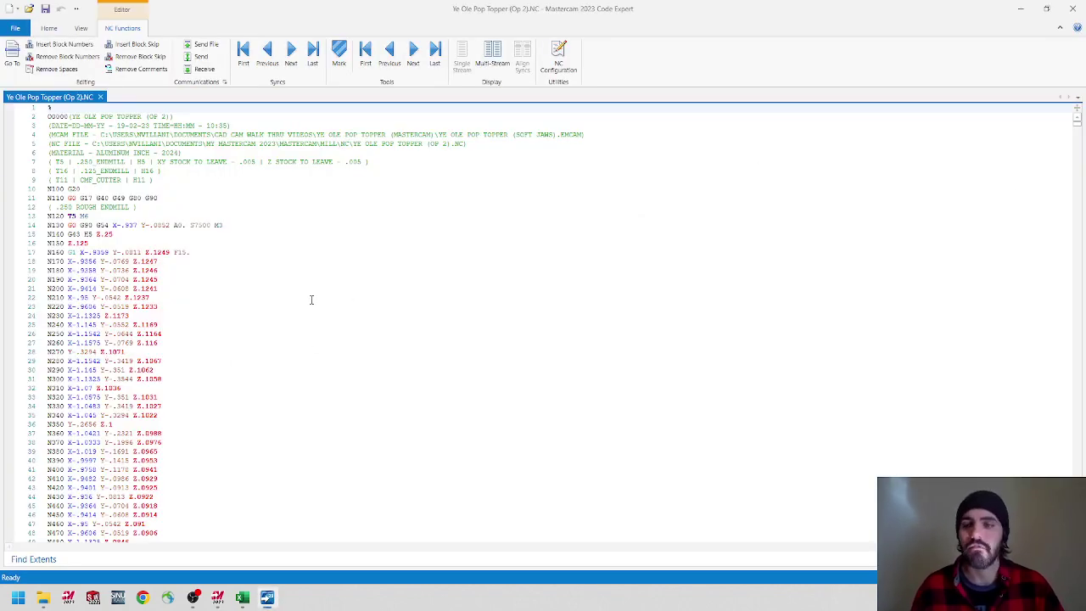
- Review the posted NC code from the header to the program end, and close the code editor
scroll(259, 312, "down", 1)
scroll(594, 297, "up", 1)
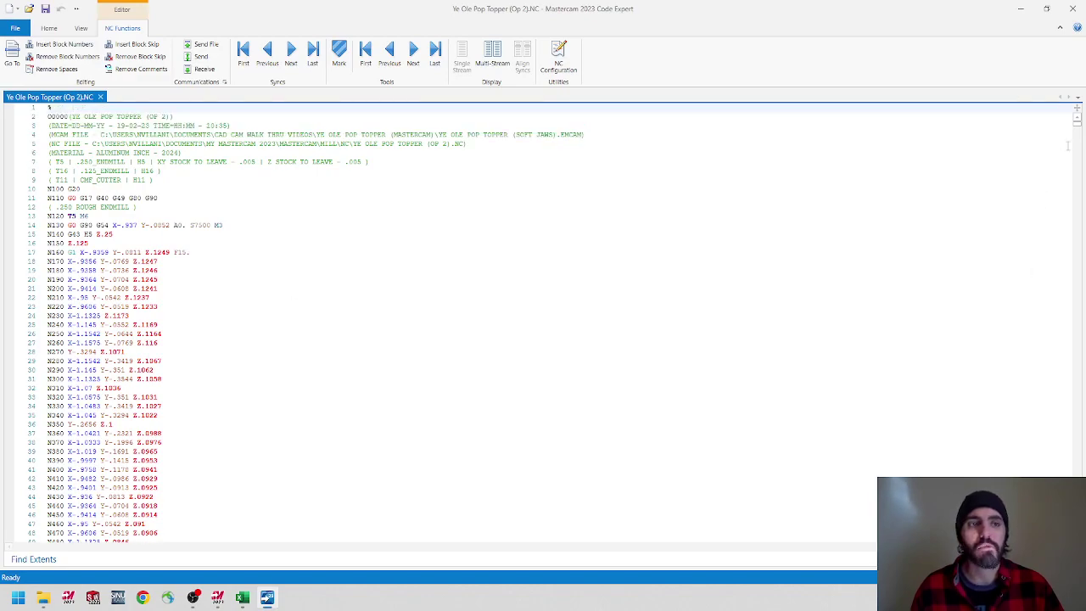
left_click_drag(1077, 129, 1075, 540)
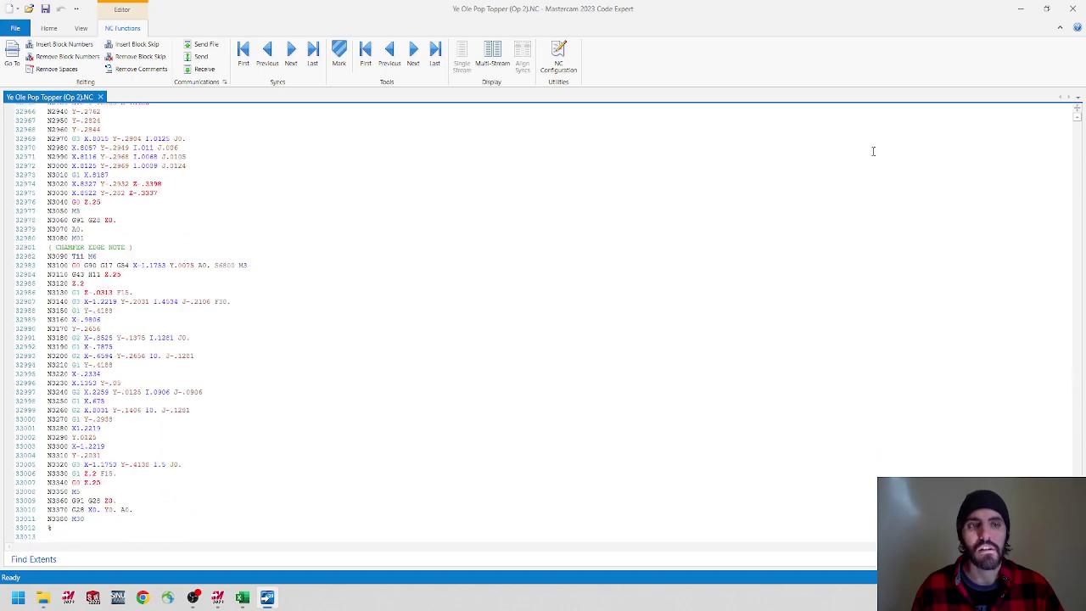
left_click(1072, 8)
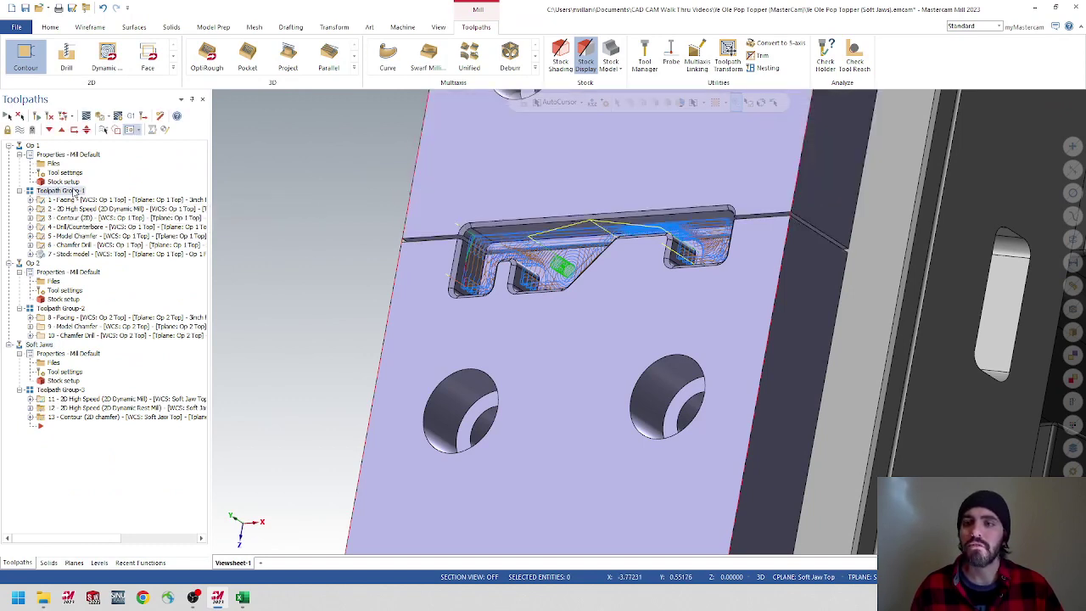
- Turn off the toolpath display for the Soft Jaws machine group's operations on the jaw pocket
left_click(30, 146)
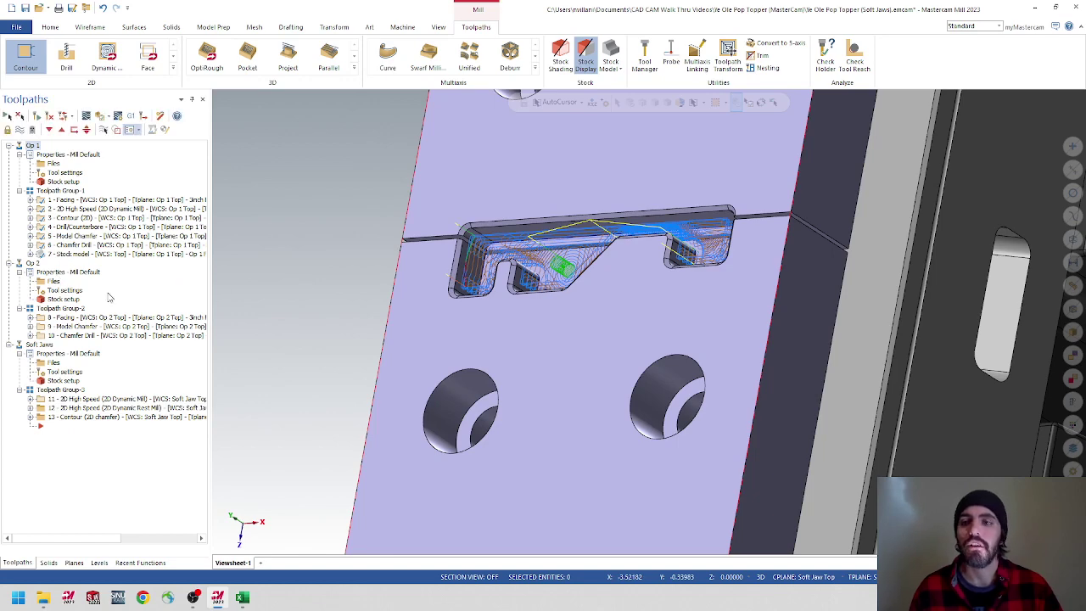
scroll(480, 227, "down", 3)
middle_click_drag(501, 254, 528, 264)
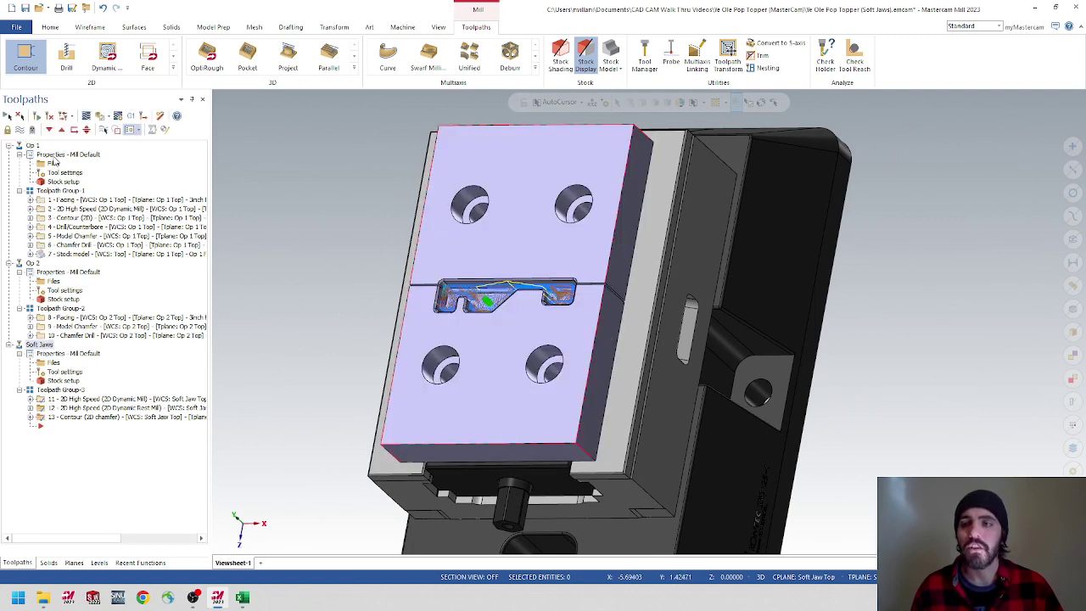
left_click(20, 130)
left_click(21, 130)
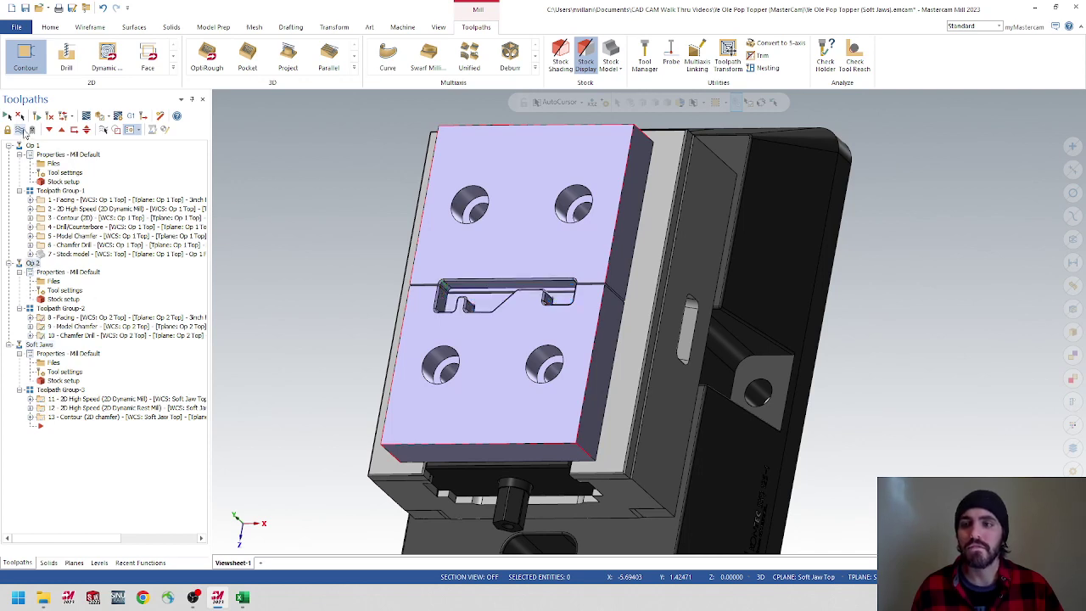
left_click(20, 130)
left_click(22, 130)
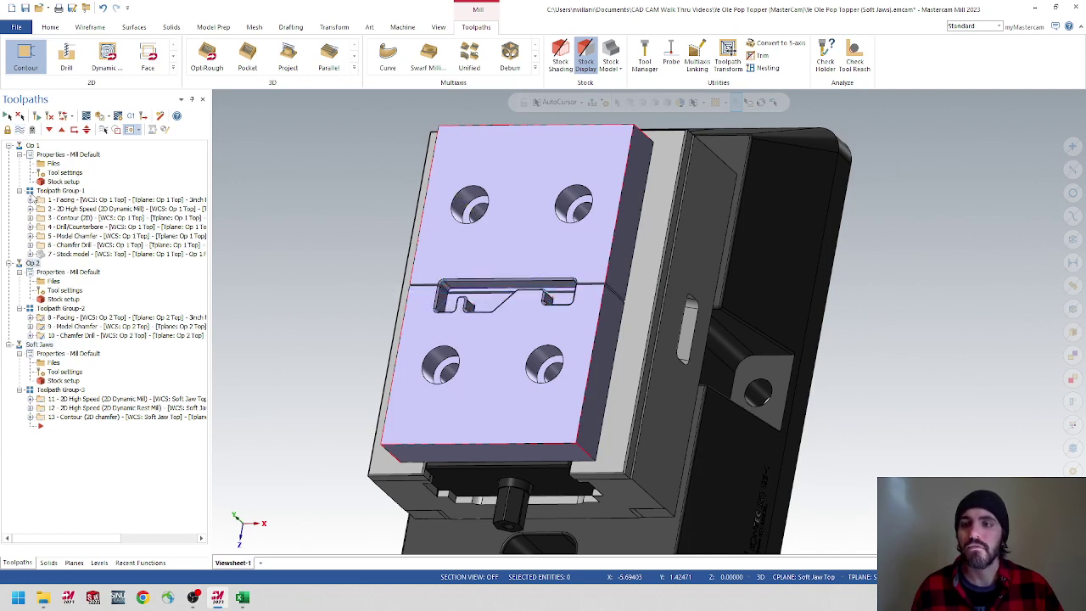
left_click(98, 563)
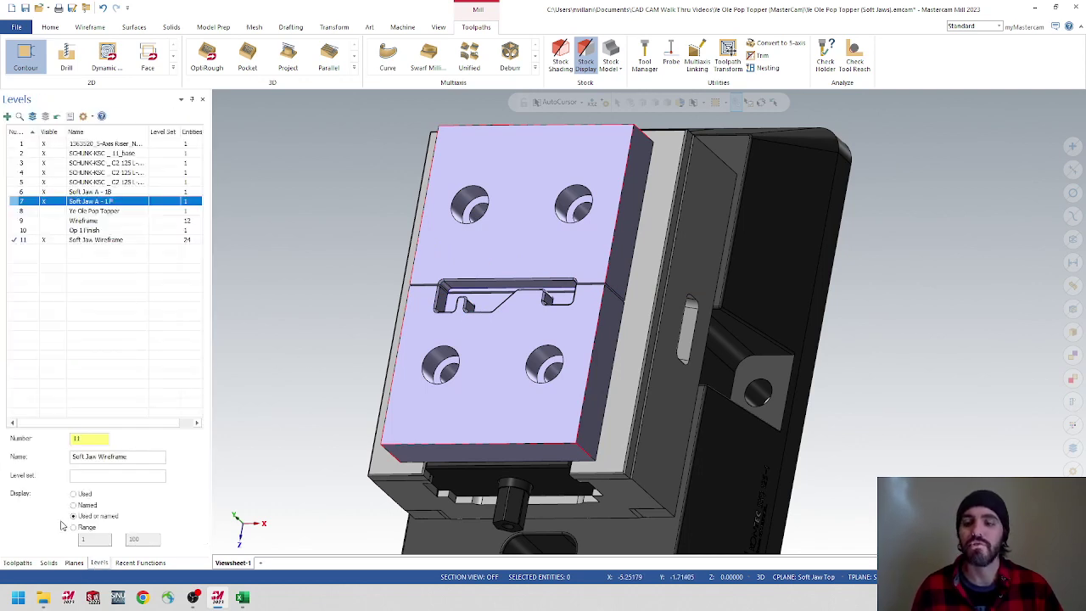
left_click(19, 562)
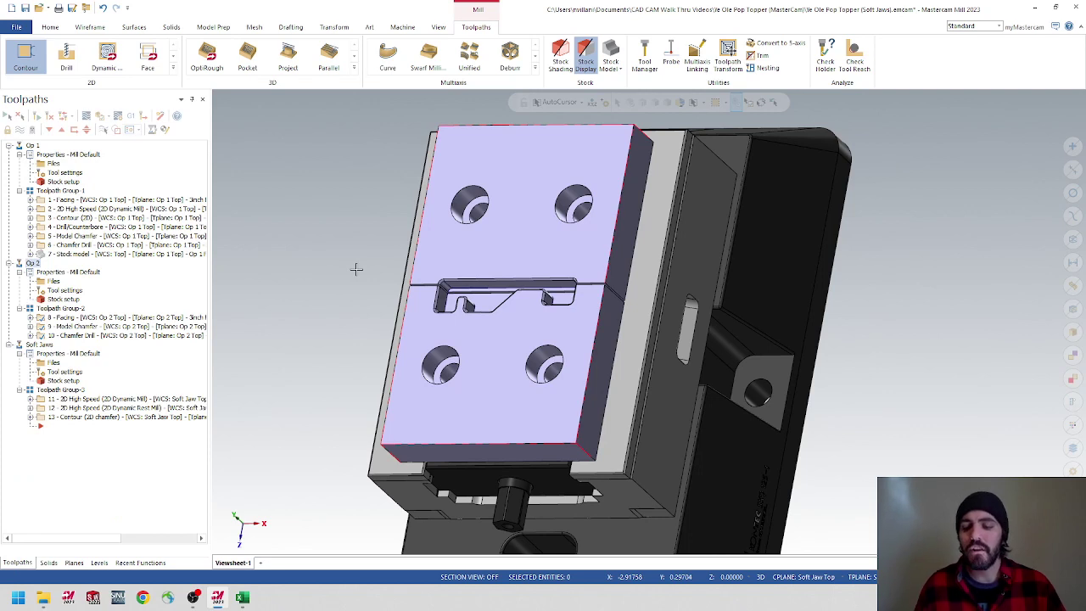